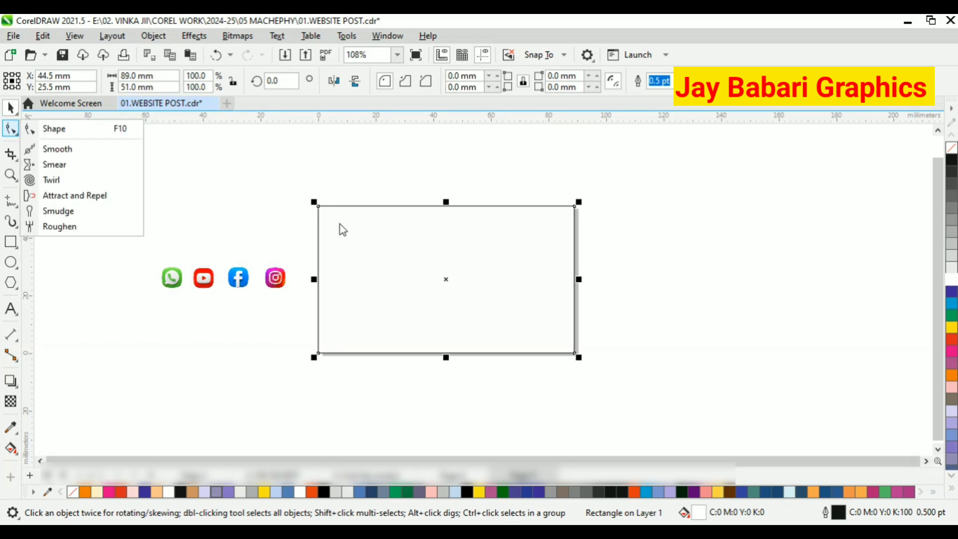
Round all four corners of the 89 × 51 mm card rectangle with the Shape tool.
click(59, 128)
drag(318, 206, 333, 221)
click(20, 105)
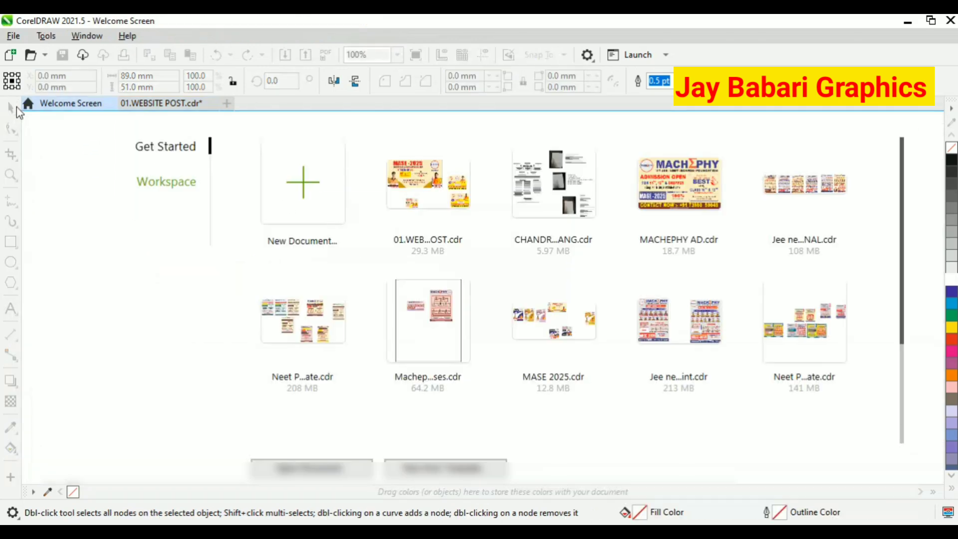
click(149, 105)
Draw a thin slanted three-point rectangle across the card's upper-left corner, about 31.9 × 34.2 mm overall.
click(13, 249)
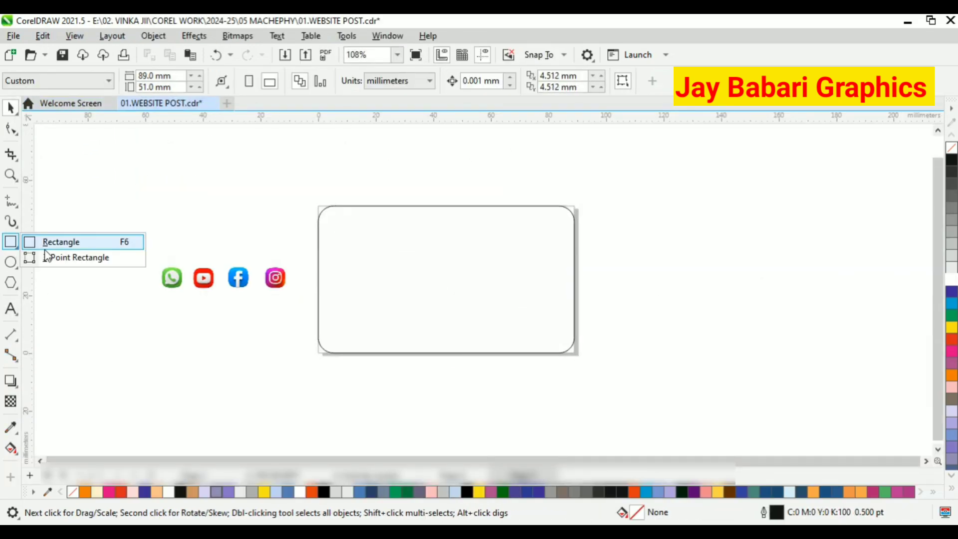
click(58, 257)
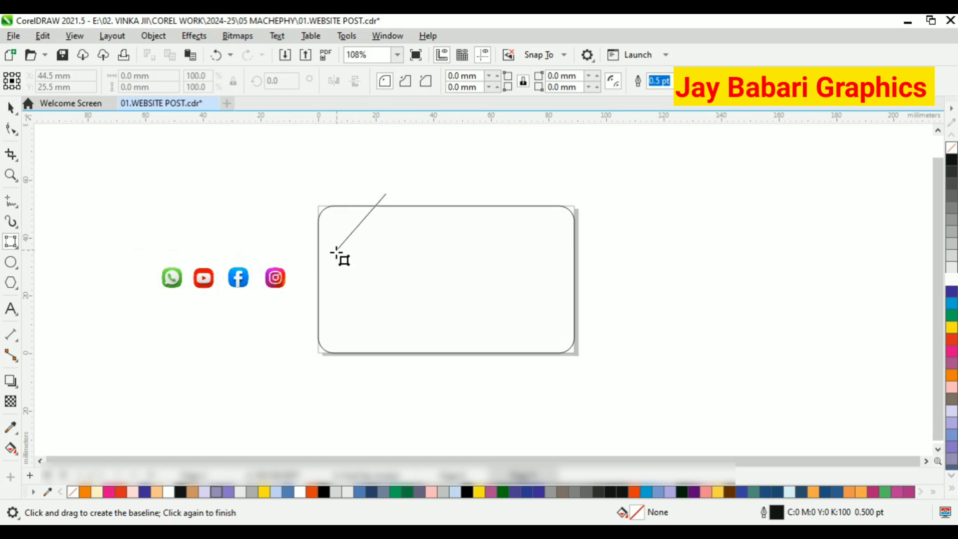
drag(300, 299, 297, 288)
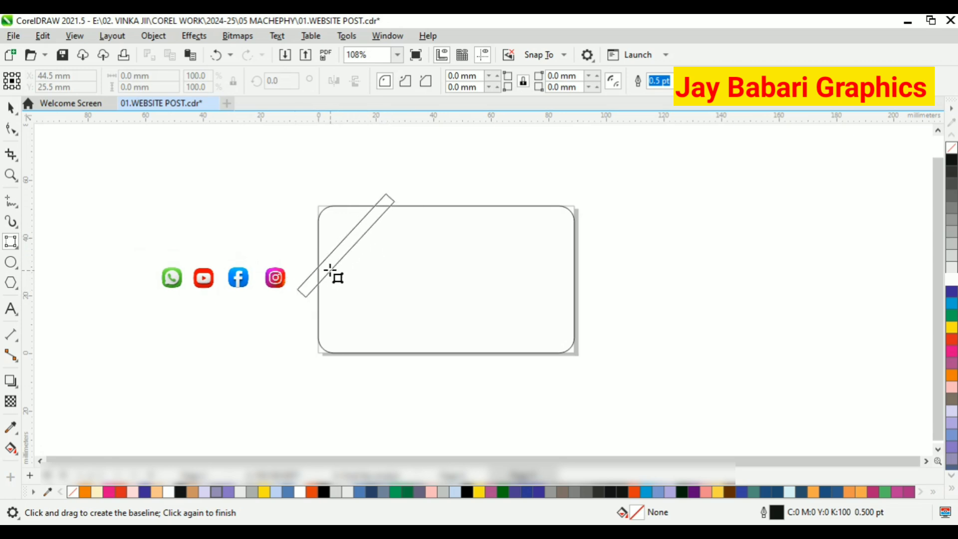
click(325, 269)
key(space)
scroll(349, 229, up, 3)
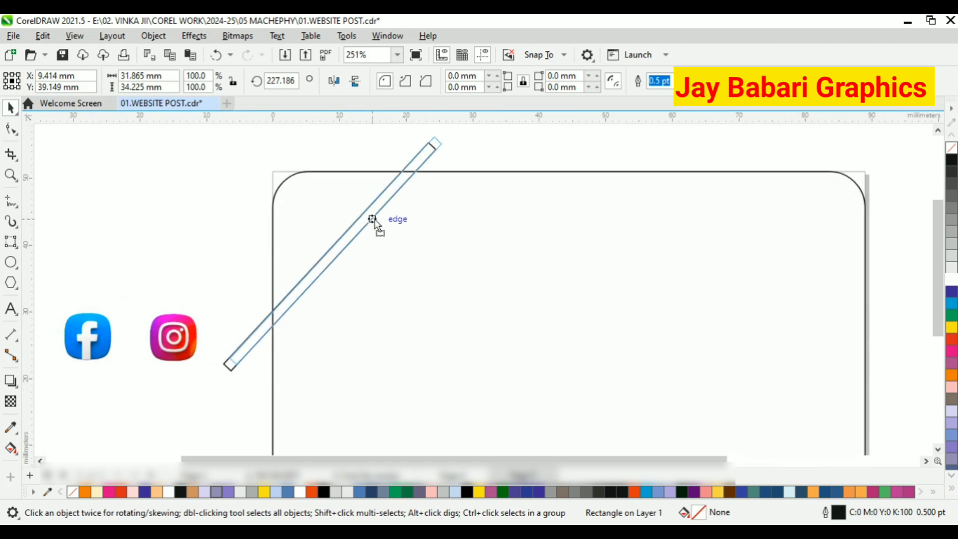
Shift the slanted strip slightly and scale it down to about 26.6 × 28.6 mm overall.
drag(380, 214, 382, 214)
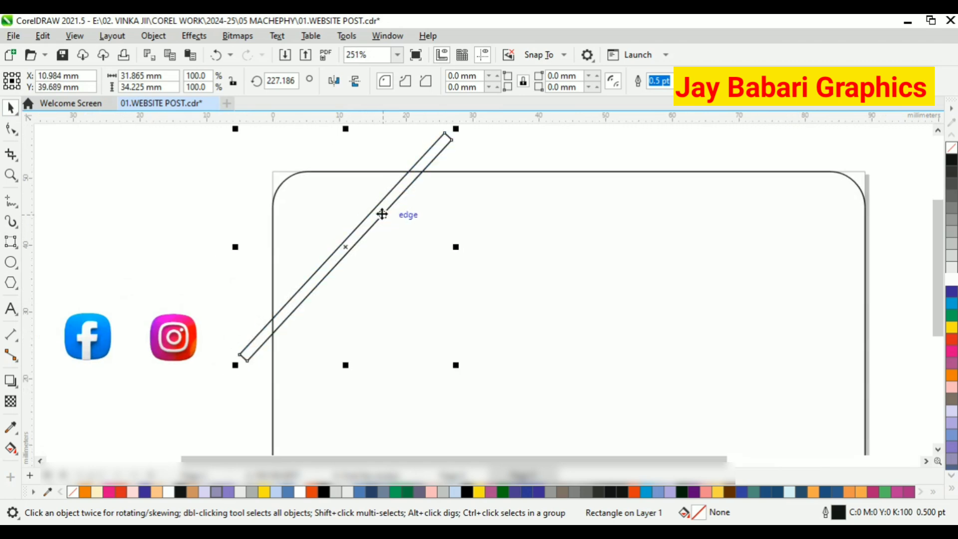
scroll(382, 215, down, 2)
scroll(359, 232, up, 4)
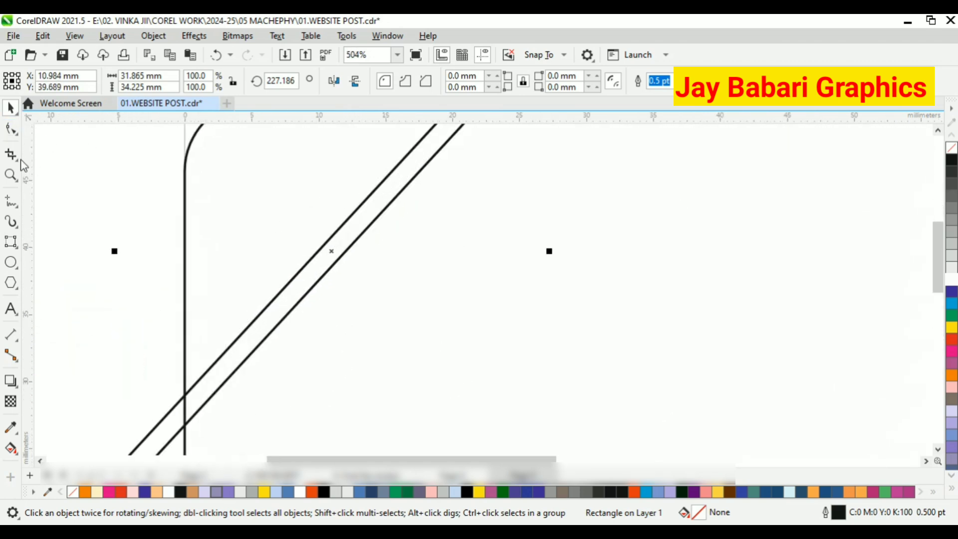
scroll(364, 279, down, 2)
drag(416, 374, 381, 336)
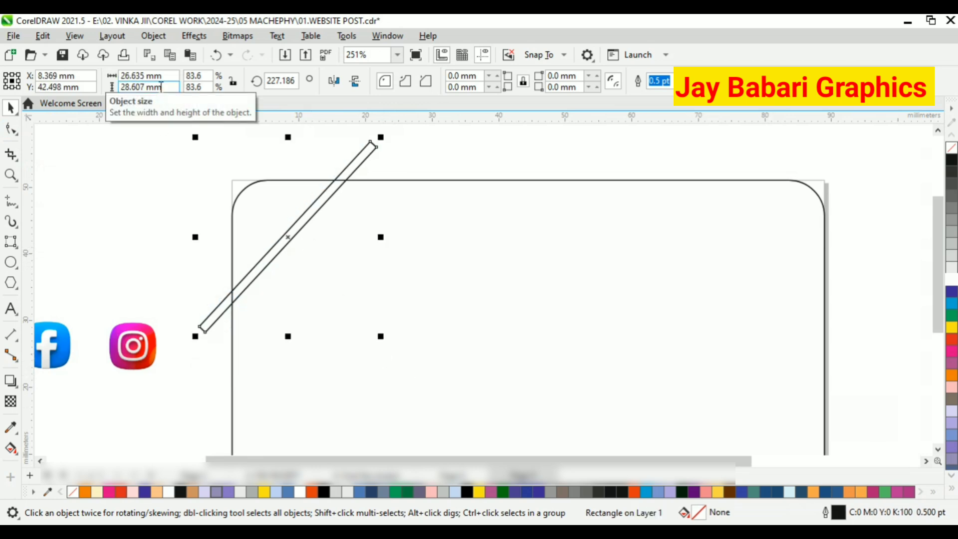
click(338, 218)
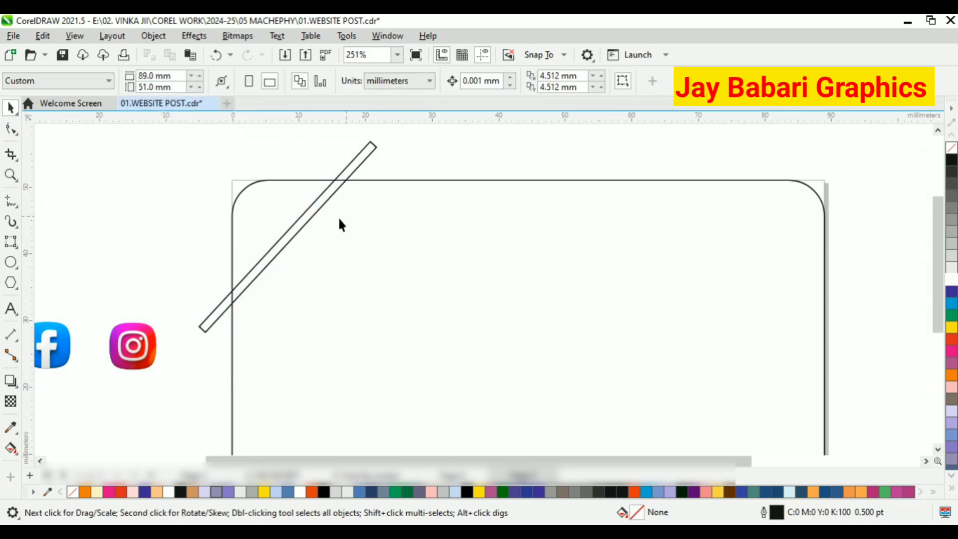
Reposition the thin strip so that it crosses the card's top and left edges at the upper-left corner.
drag(305, 218, 316, 248)
click(370, 207)
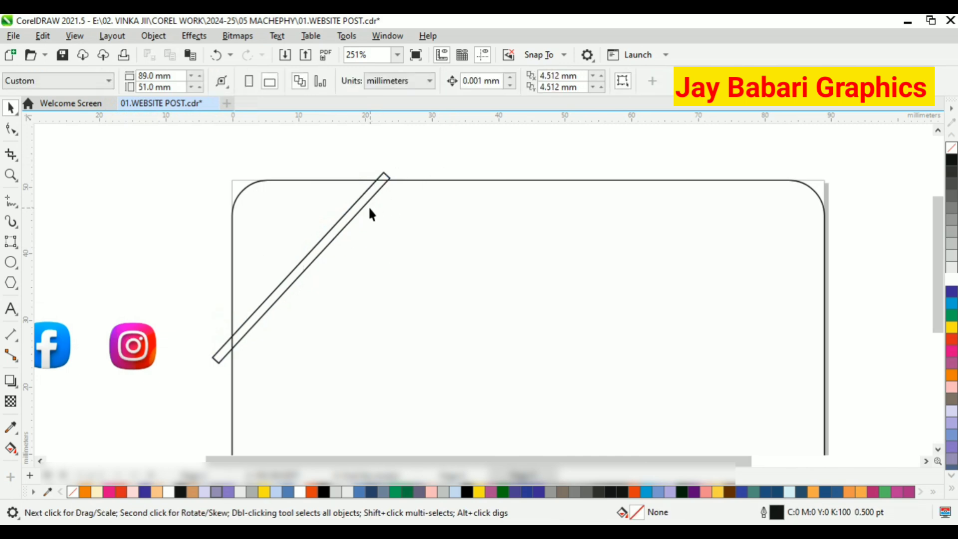
drag(356, 208, 367, 199)
Place a copy of the thin strip across the card's lower-right corner.
scroll(274, 193, down, 1)
drag(309, 227, 599, 343)
click(714, 318)
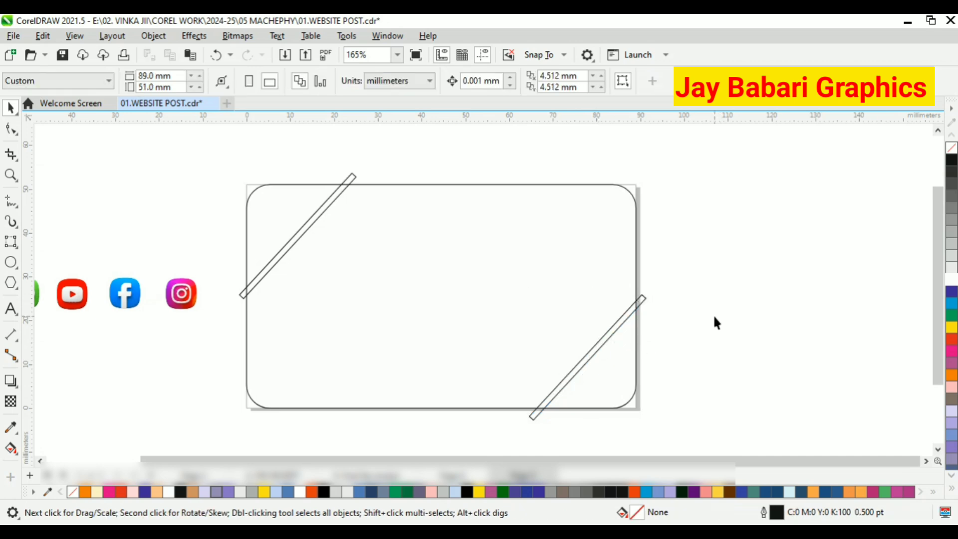
click(633, 530)
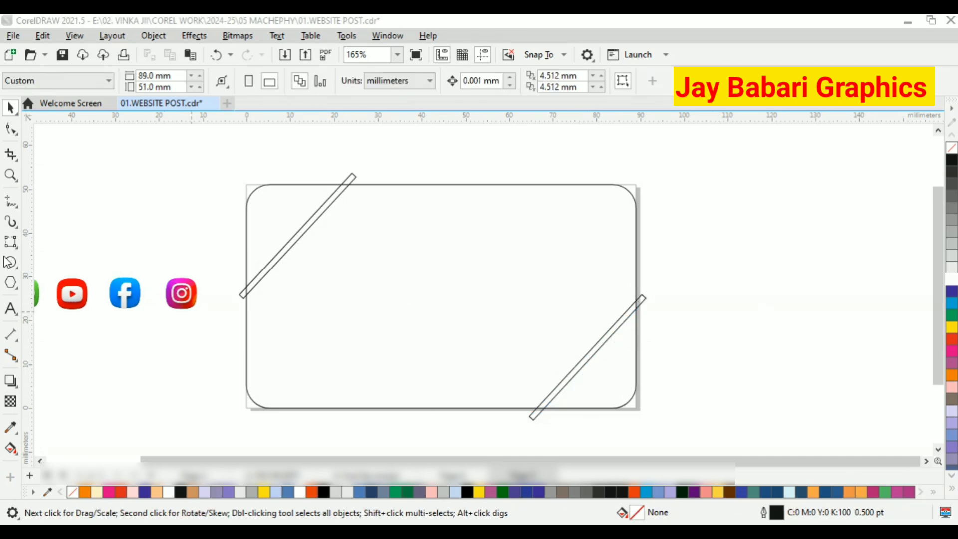
Draw a wider slanted three-point rectangle alongside the upper-left thin strip, about 34.1 × 35.9 mm overall.
click(15, 243)
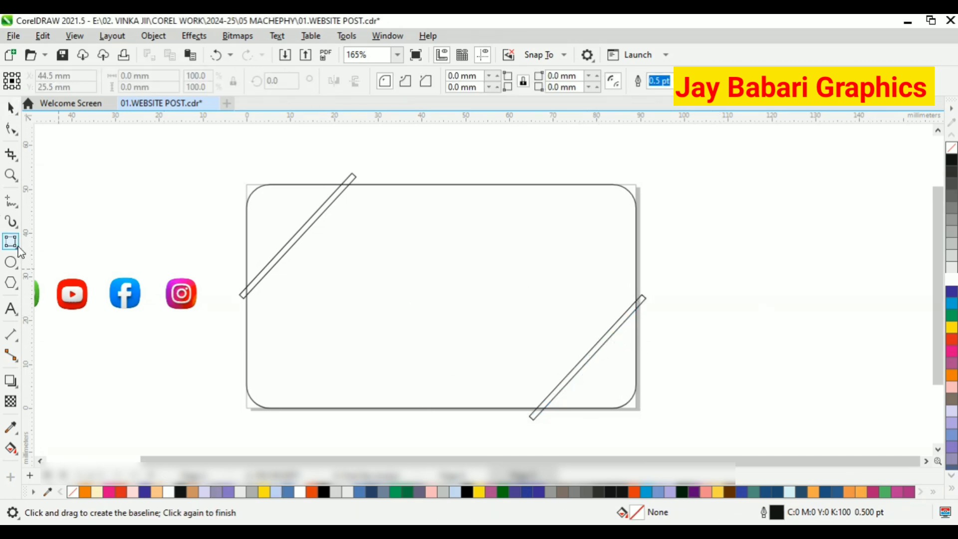
drag(370, 180, 396, 159)
click(384, 184)
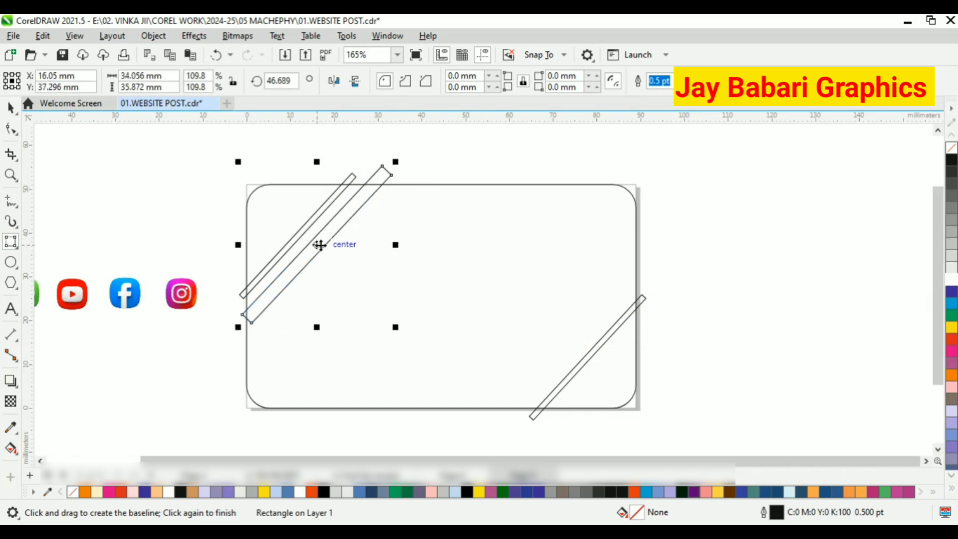
mouse_move(320, 244)
mouse_down()
mouse_move(317, 264)
mouse_move(309, 254)
mouse_up()
Enlarge the wide strip to about 35.4 × 37.2 mm overall and arrange two copies of it side by side.
scroll(306, 256, up, 1)
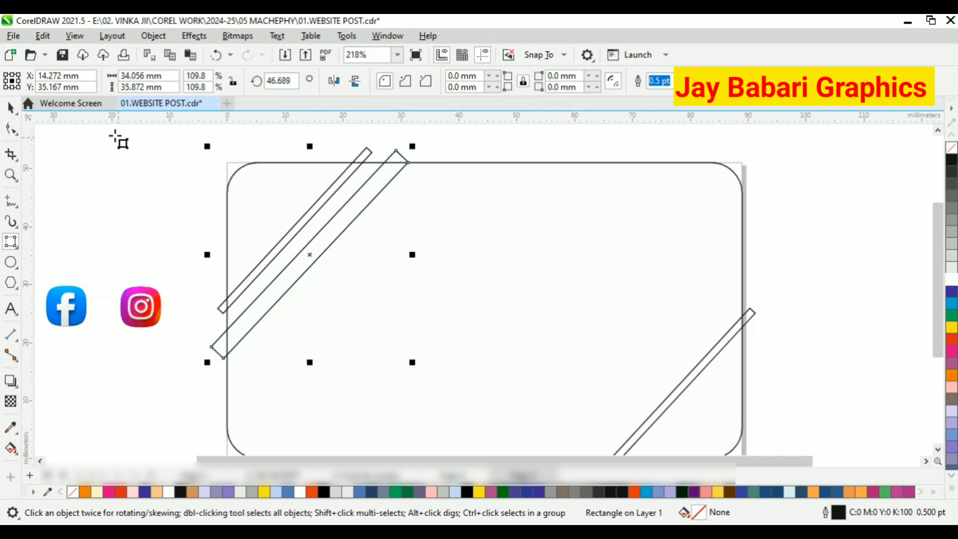
drag(412, 146, 420, 139)
drag(353, 196, 341, 227)
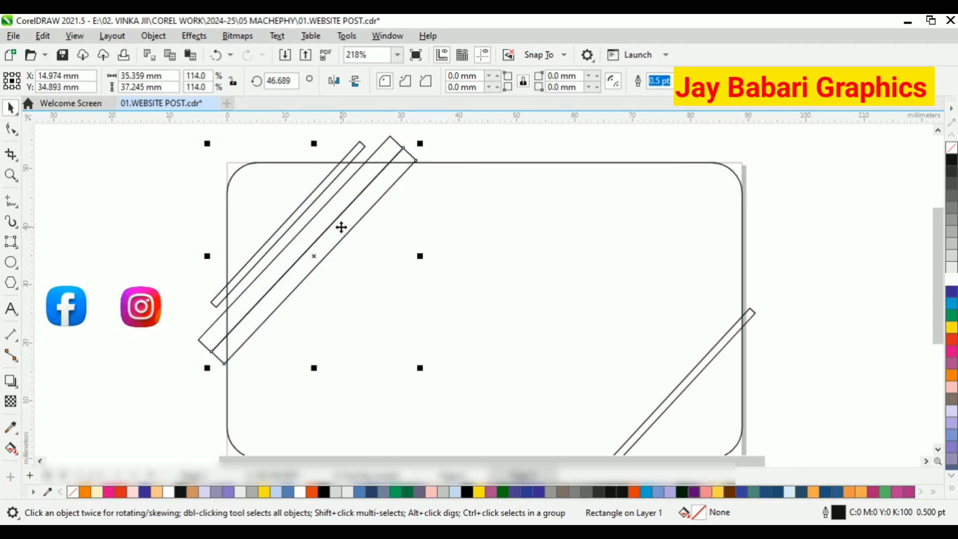
scroll(341, 227, up, 2)
click(11, 128)
scroll(325, 331, down, 2)
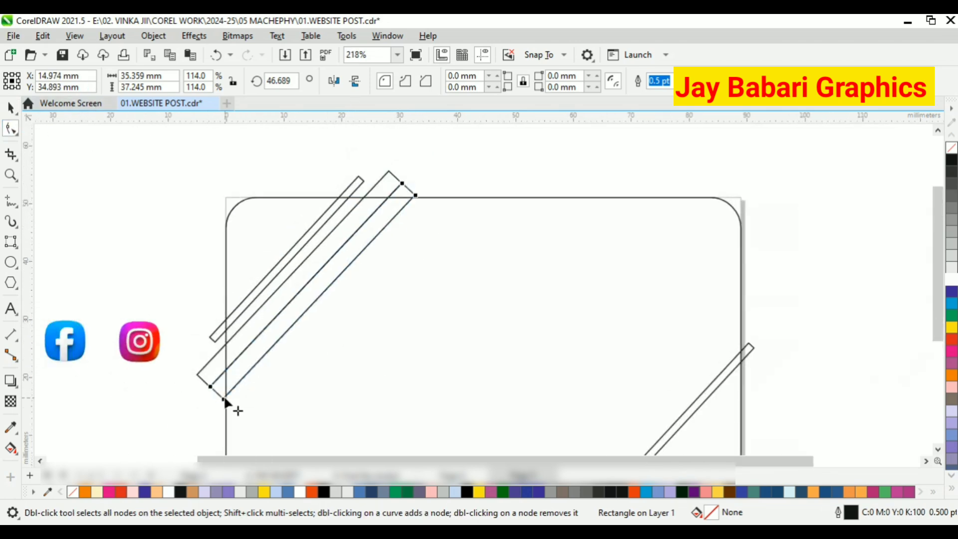
drag(224, 400, 272, 368)
key(ctrl+z)
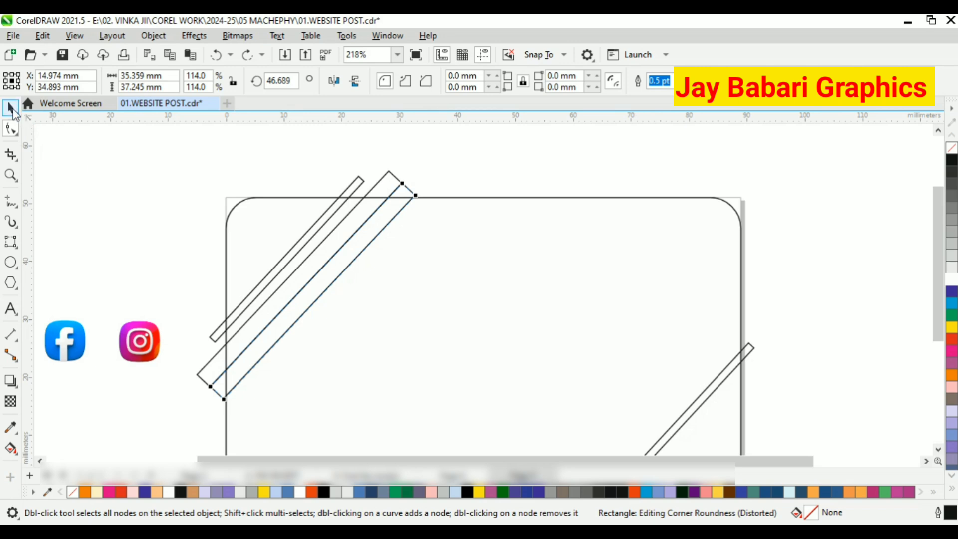
click(10, 206)
click(47, 229)
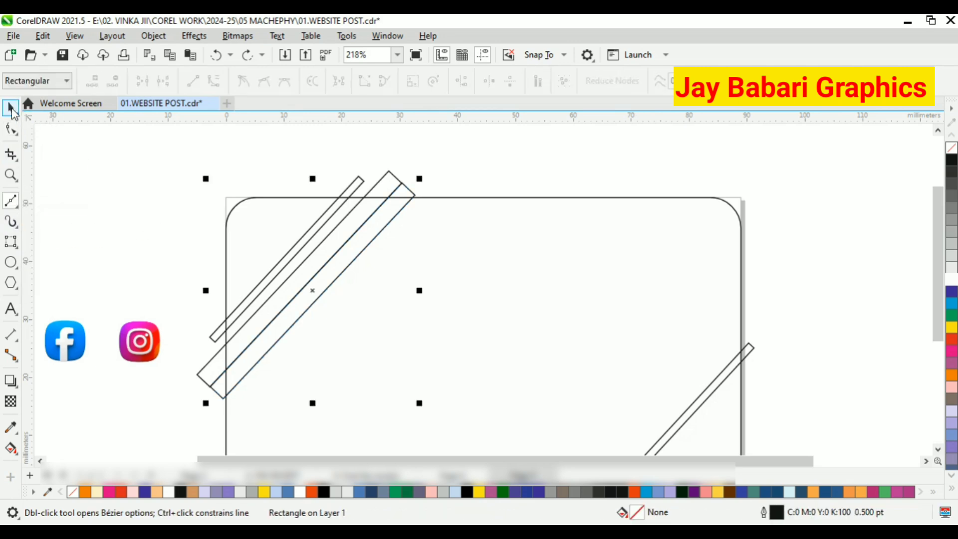
click(11, 108)
click(308, 273)
Draw a short Freehand line, about 5 mm long, across the innermost wide strip near its lower end.
click(10, 202)
click(55, 201)
scroll(211, 257, up, 3)
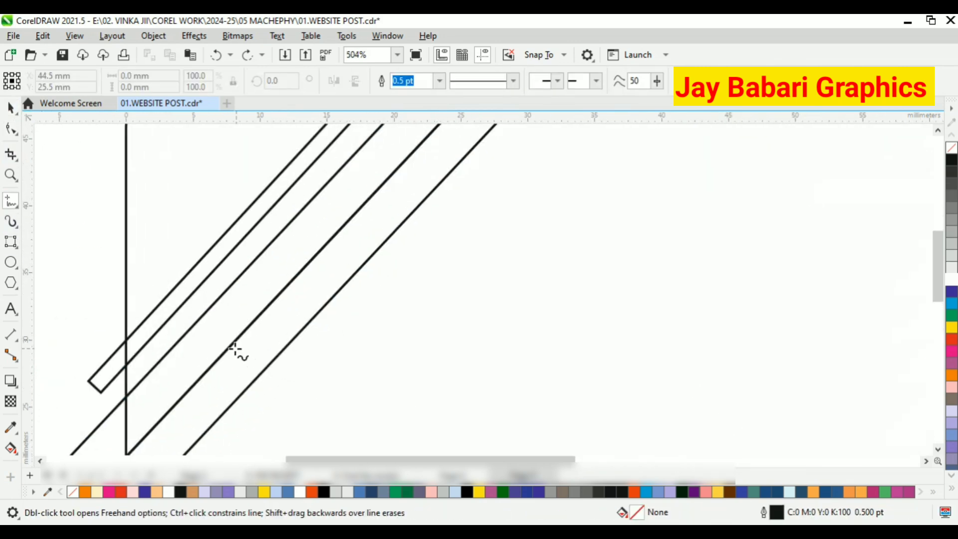
click(210, 368)
click(278, 363)
scroll(286, 330, down, 2)
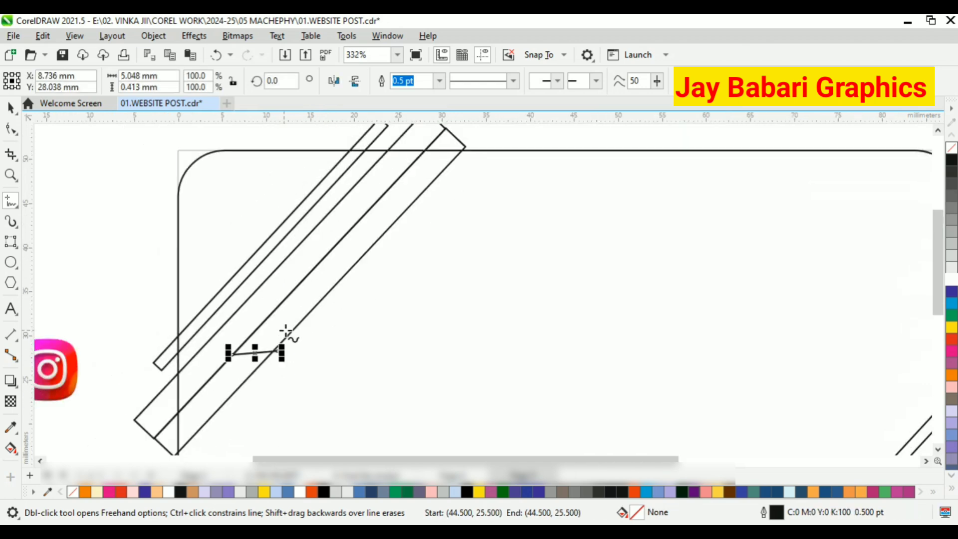
click(16, 113)
scroll(95, 214, down, 3)
click(399, 154)
scroll(254, 224, up, 2)
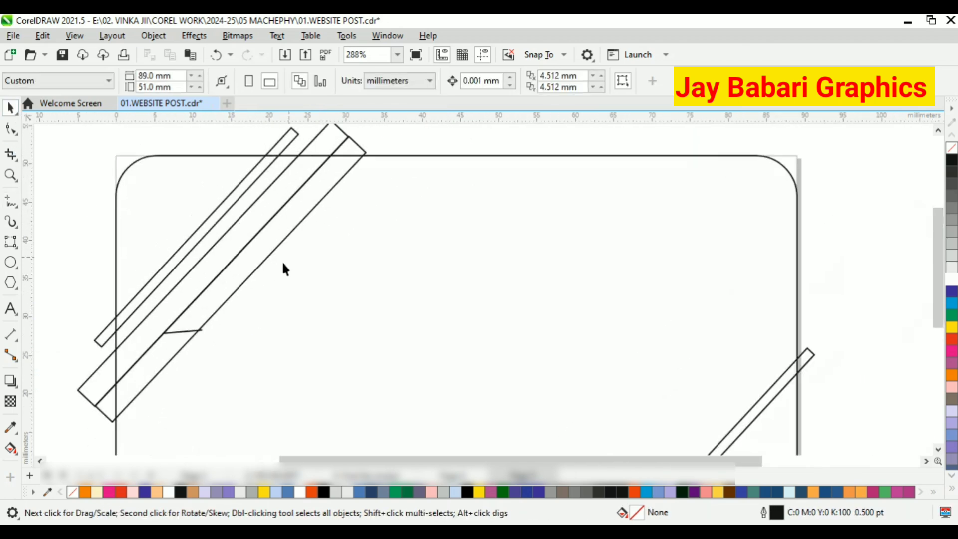
Smart Fill the four strip regions inside the card, ending the innermost one at the short line.
click(16, 449)
click(49, 463)
scroll(181, 242, up, 3)
click(189, 251)
click(205, 260)
click(231, 284)
scroll(157, 230, down, 3)
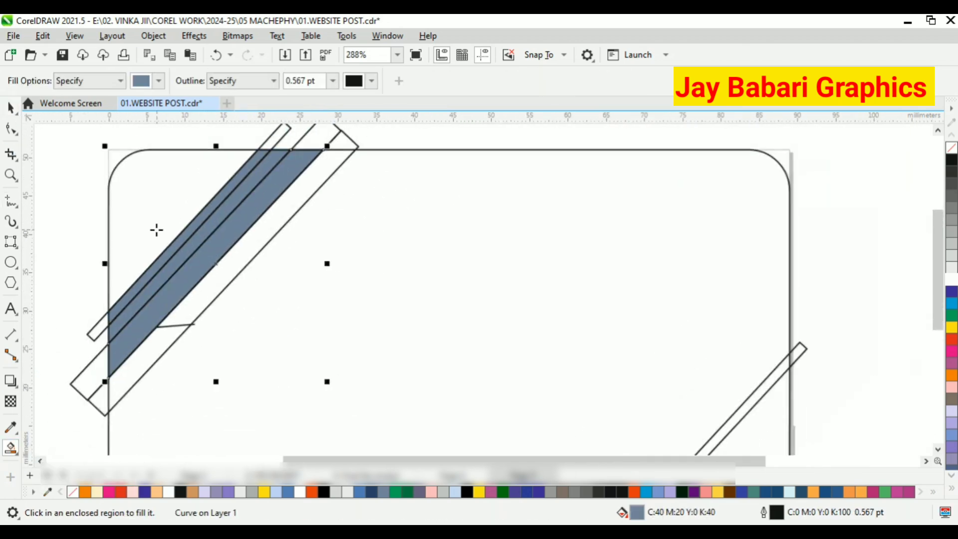
click(207, 295)
scroll(213, 289, down, 2)
Delete the original outlines of the thin strip and both wide strips at the upper-left corner, keeping the filled pieces.
click(12, 110)
click(254, 183)
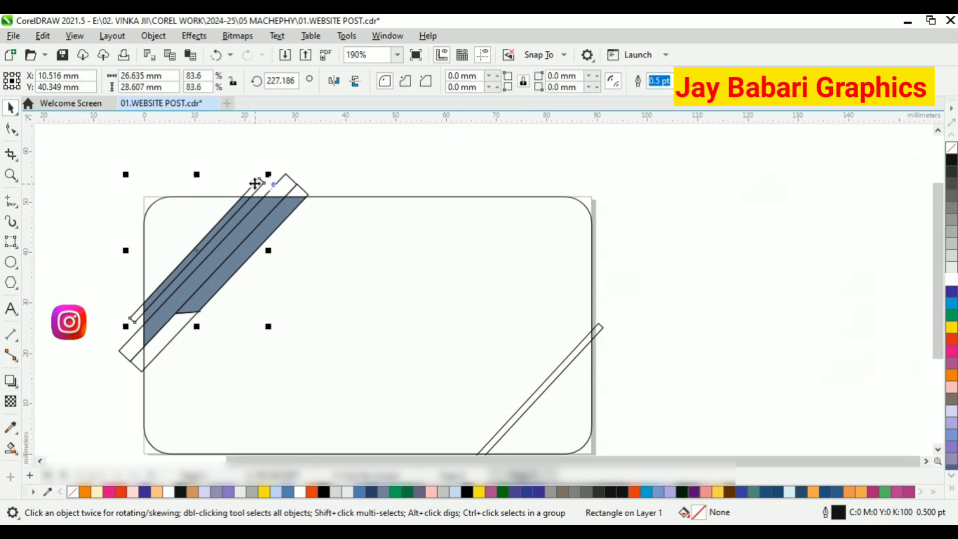
right_click(255, 183)
click(299, 205)
right_click(289, 180)
click(300, 204)
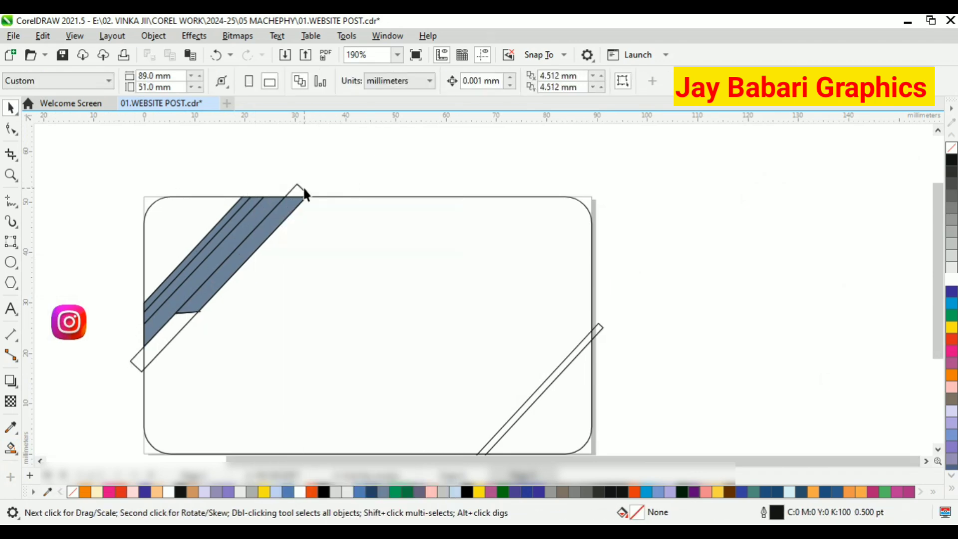
click(304, 194)
right_click(304, 193)
click(319, 203)
scroll(294, 163, down, 1)
scroll(212, 250, up, 1)
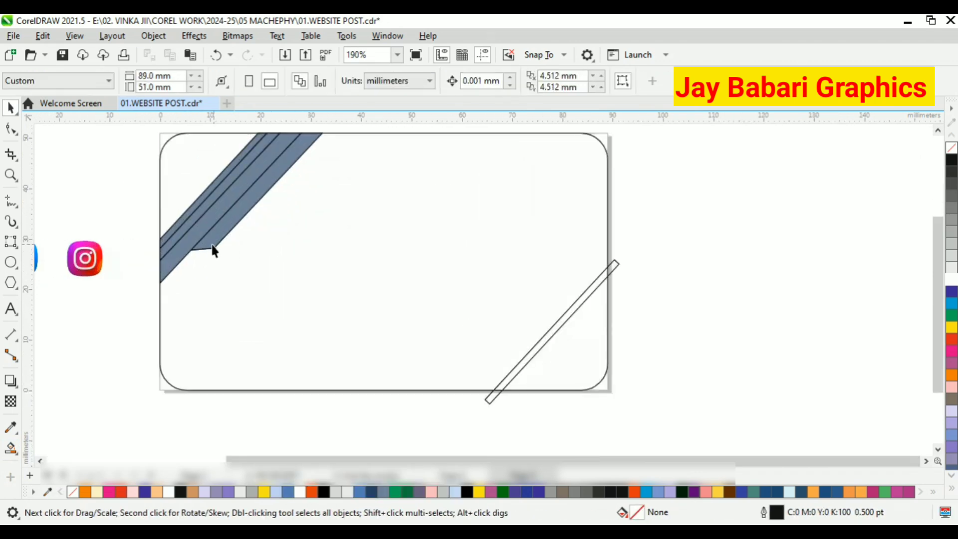
Delete the short Freehand line at the lower end of the innermost filled strip.
click(212, 246)
scroll(212, 251, up, 3)
right_click(240, 224)
click(275, 203)
scroll(272, 250, down, 1)
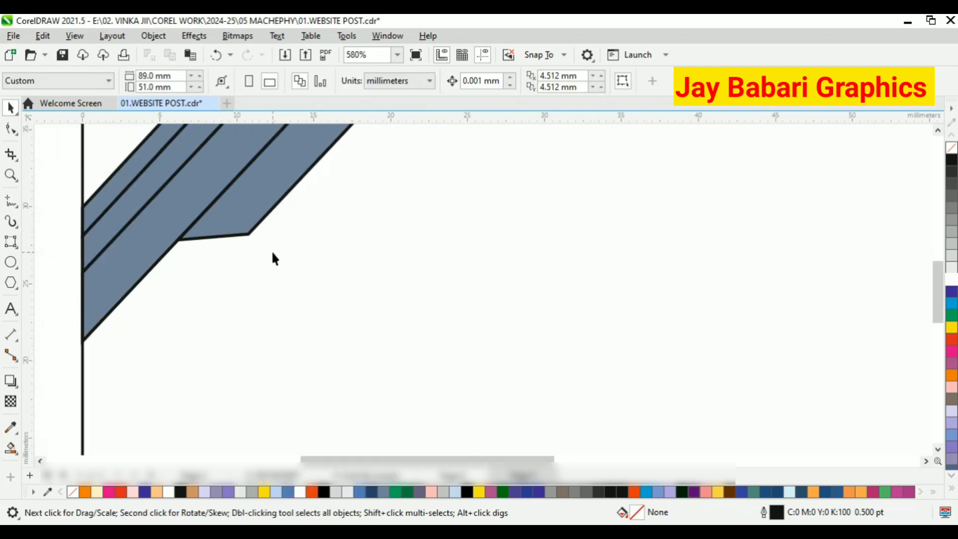
Remove the lower corner node of the innermost filled strip, convert the cut-off edge to a curve and bend it outward.
scroll(272, 253, down, 2)
click(237, 238)
click(11, 129)
scroll(254, 246, up, 3)
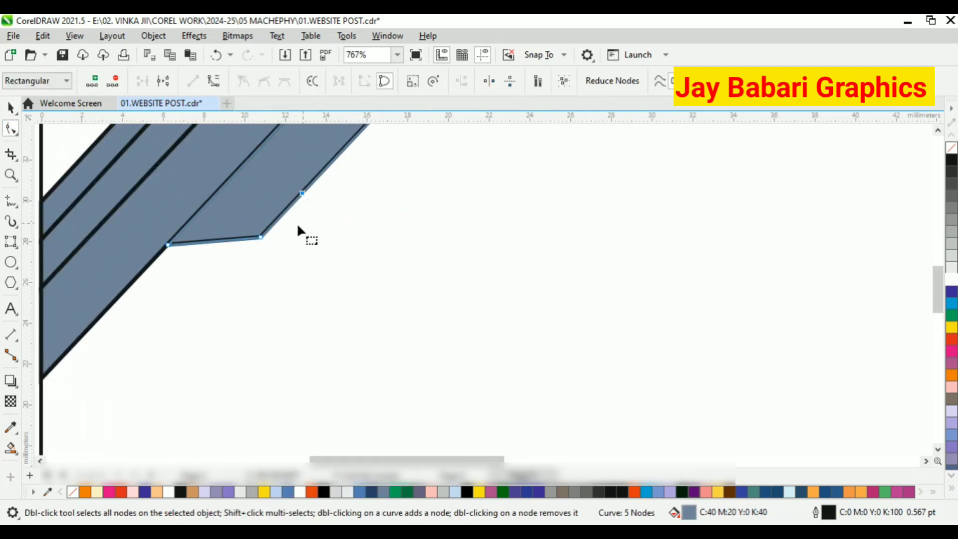
double_click(261, 236)
drag(319, 189, 207, 273)
click(213, 80)
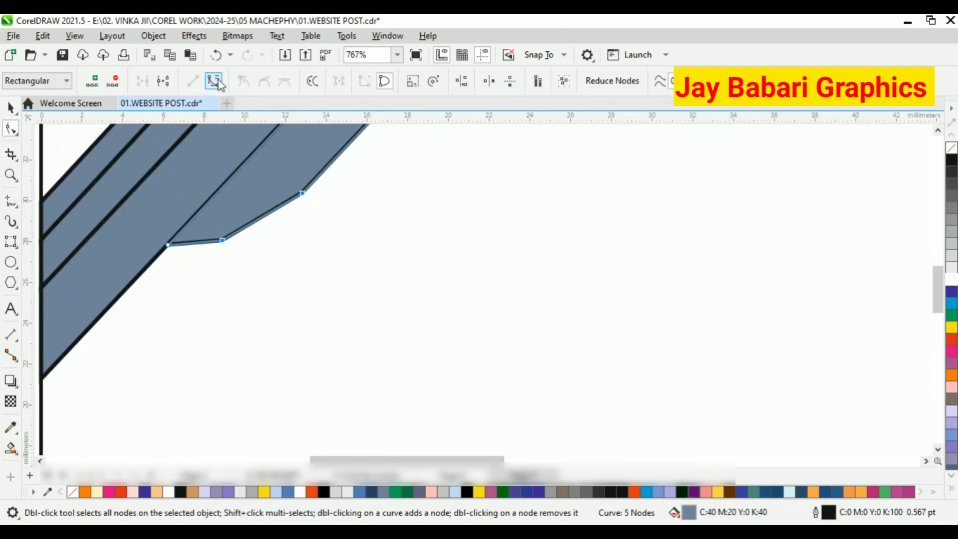
drag(262, 218, 266, 222)
Delete the two extra nodes on the bent edge and pull its lower tip further down along the neighbouring strip.
double_click(301, 194)
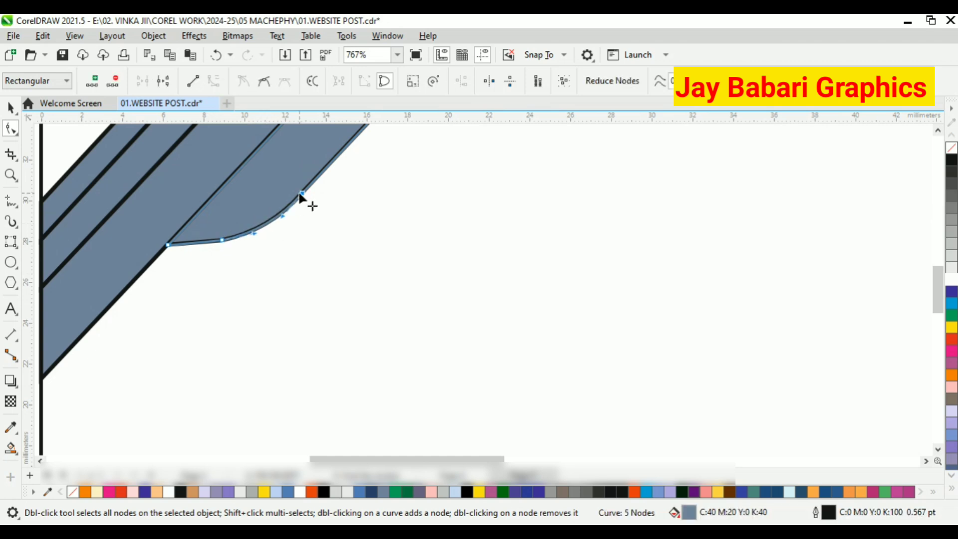
scroll(291, 263, down, 3)
scroll(212, 358, up, 7)
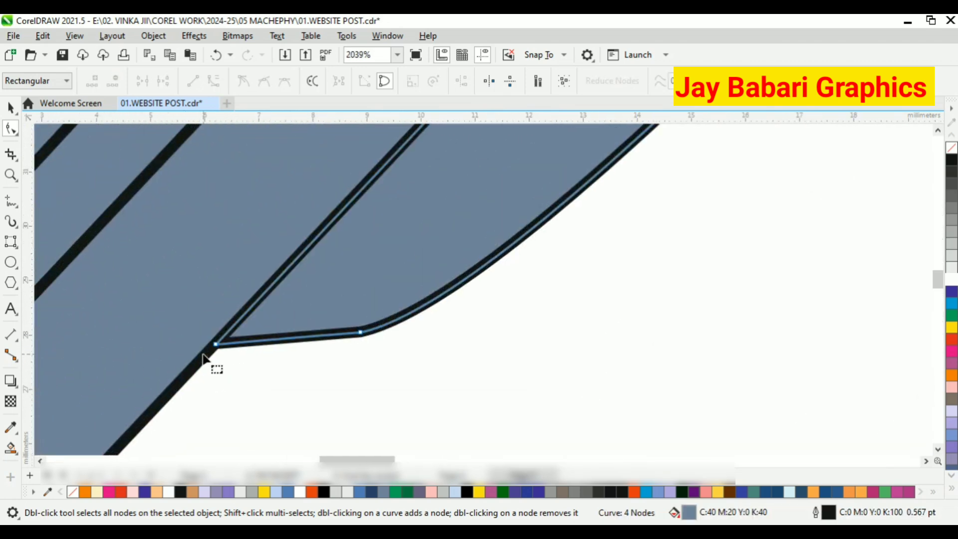
drag(215, 345, 187, 378)
double_click(361, 332)
scroll(310, 370, down, 5)
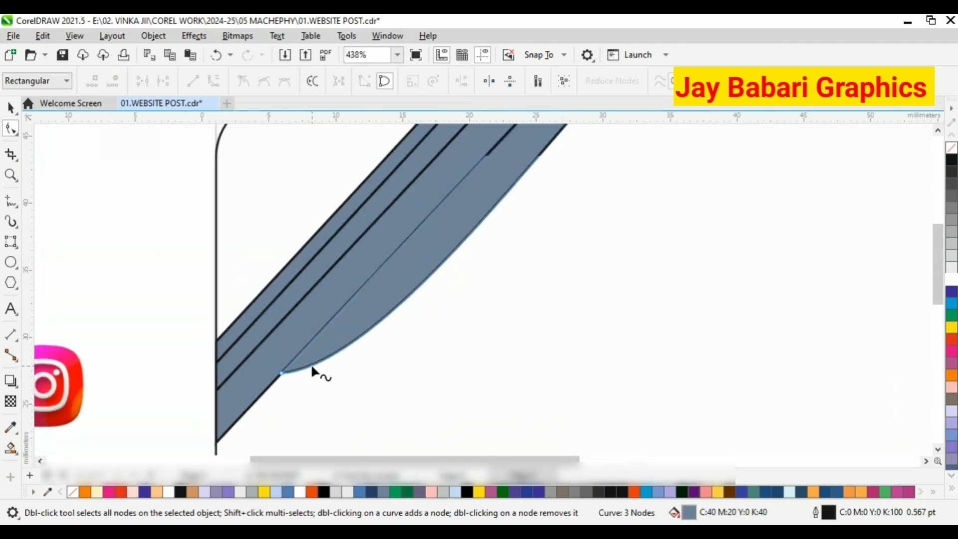
click(15, 109)
scroll(227, 285, down, 3)
scroll(286, 275, up, 1)
scroll(353, 274, down, 2)
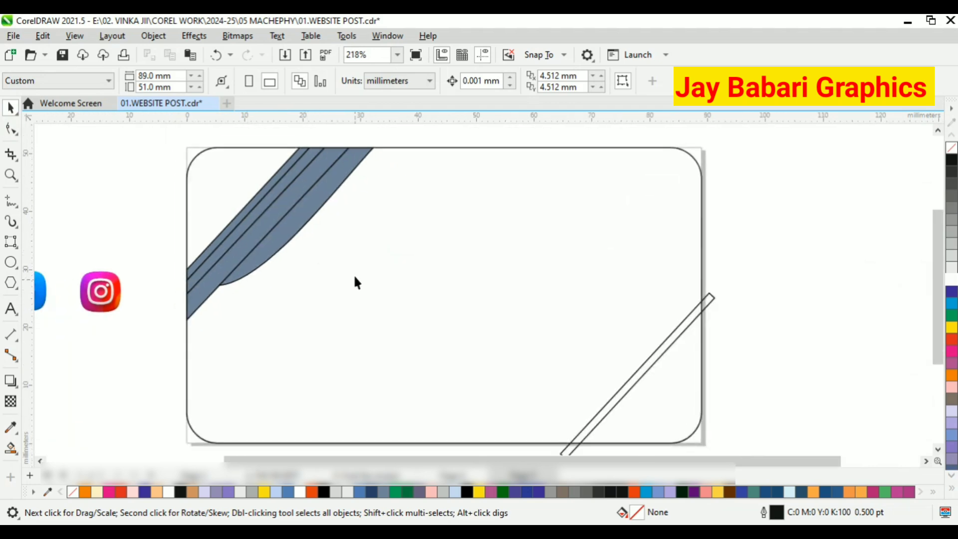
Delete the thin strip at the card's lower-right corner.
drag(533, 441, 532, 436)
key(Delete)
scroll(320, 319, down, 1)
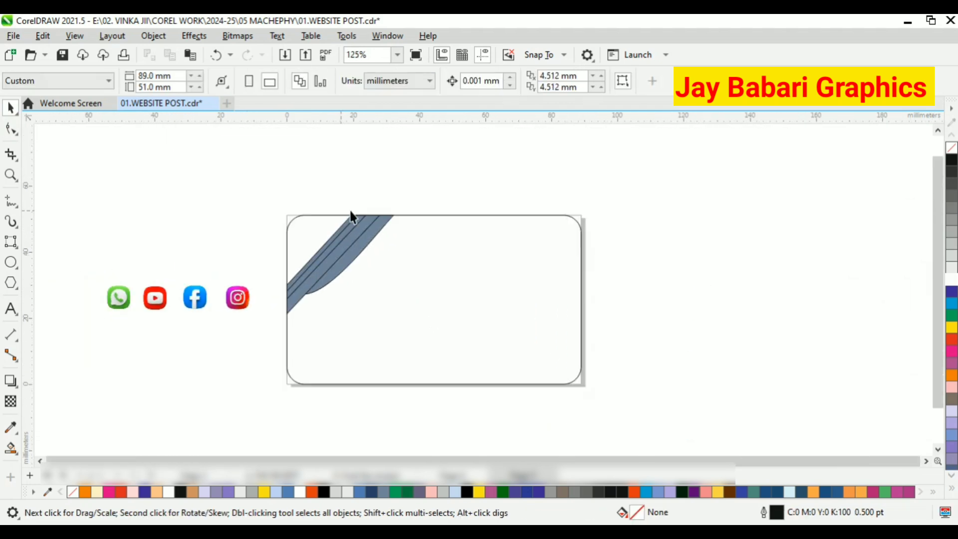
Group the four filled strip pieces at the card's upper-left corner.
drag(257, 347, 256, 346)
right_click(333, 258)
click(403, 188)
Duplicate the grouped strips from the card's upper-left corner, move the copy toward the lower-right corner and mirror it horizontally and vertically.
right_click(349, 243)
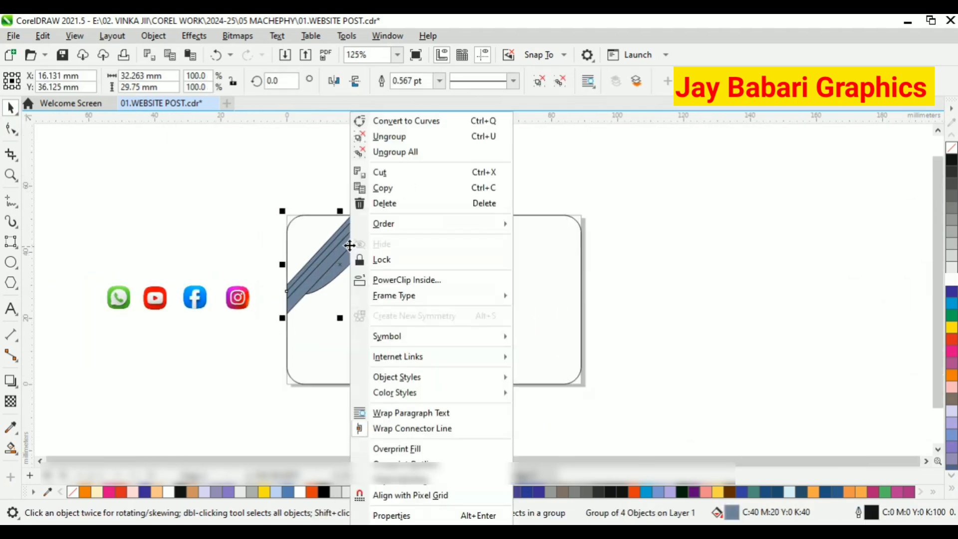
click(444, 188)
right_click(550, 167)
click(587, 274)
drag(343, 254, 543, 346)
click(334, 80)
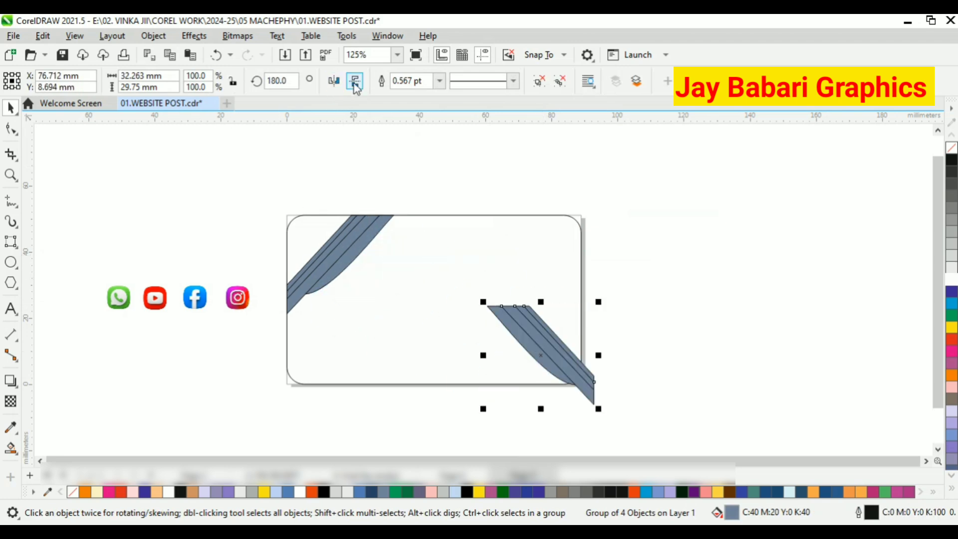
click(355, 82)
Move the mirrored strip group into the card's lower-right corner, with its cut ends near the card's right and bottom edges.
drag(548, 376, 519, 331)
scroll(519, 331, up, 5)
drag(488, 378, 464, 402)
scroll(488, 387, up, 5)
scroll(464, 401, down, 3)
scroll(573, 214, up, 4)
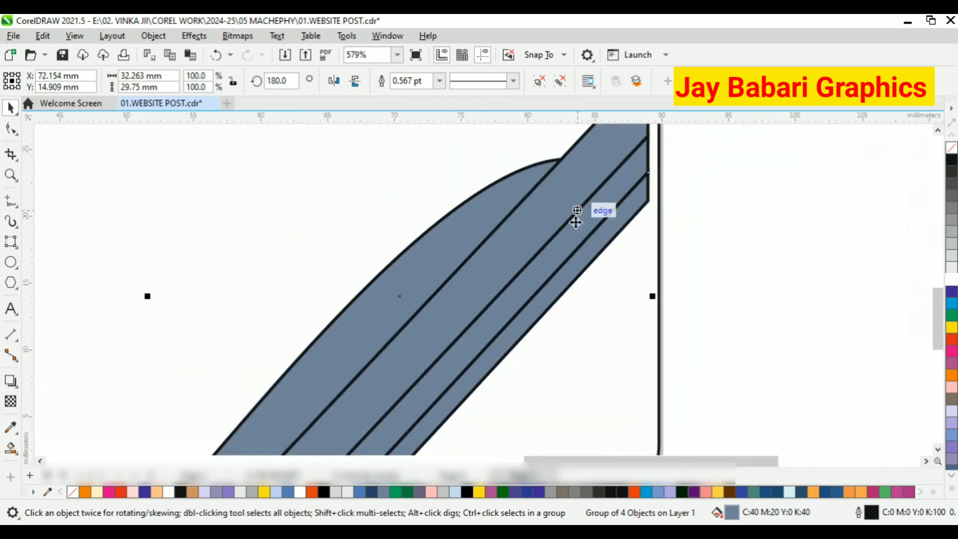
drag(543, 284, 557, 310)
scroll(539, 226, down, 3)
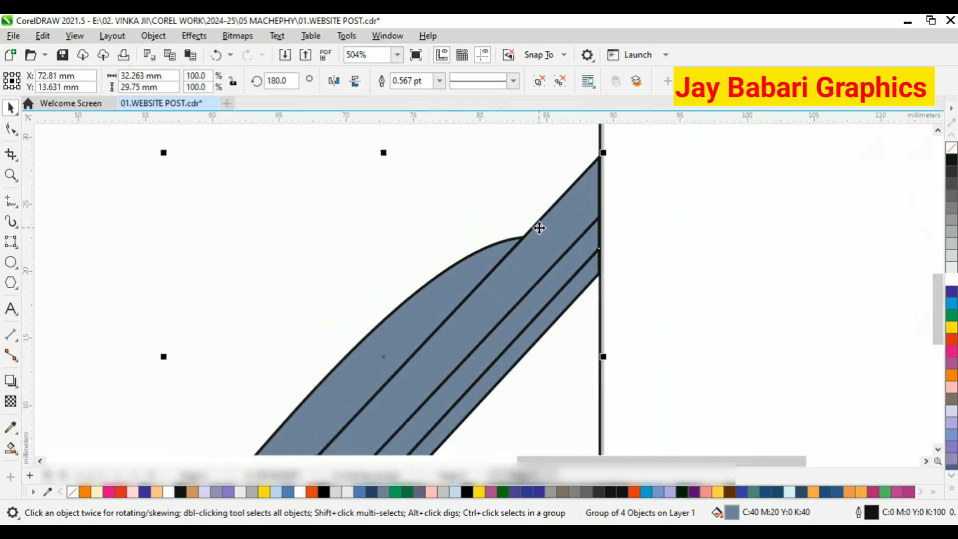
scroll(417, 377, up, 3)
drag(428, 368, 416, 344)
scroll(406, 366, down, 3)
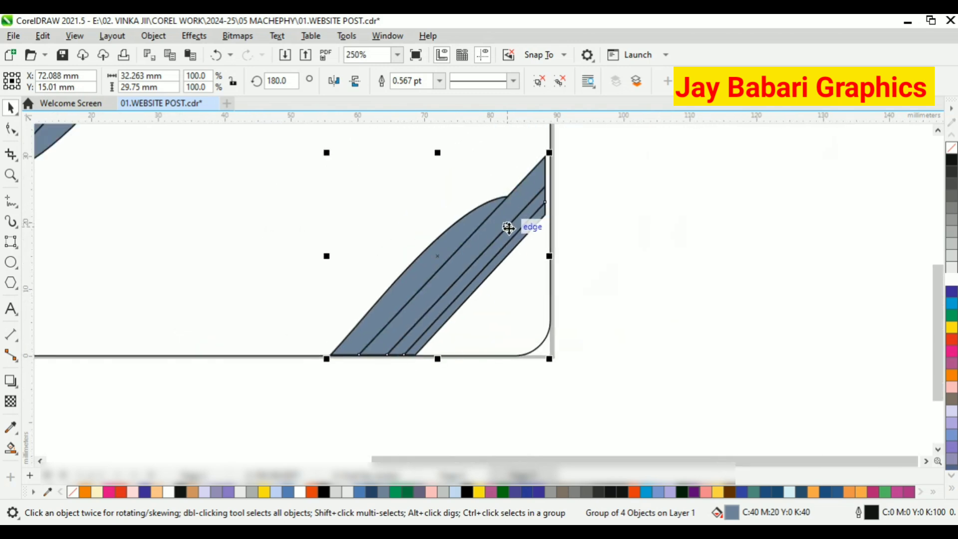
Fine-tune the mirrored group's position so its cut ends lie exactly on the card's right and bottom edges.
scroll(509, 228, up, 1)
drag(511, 231, 515, 236)
drag(516, 236, 520, 235)
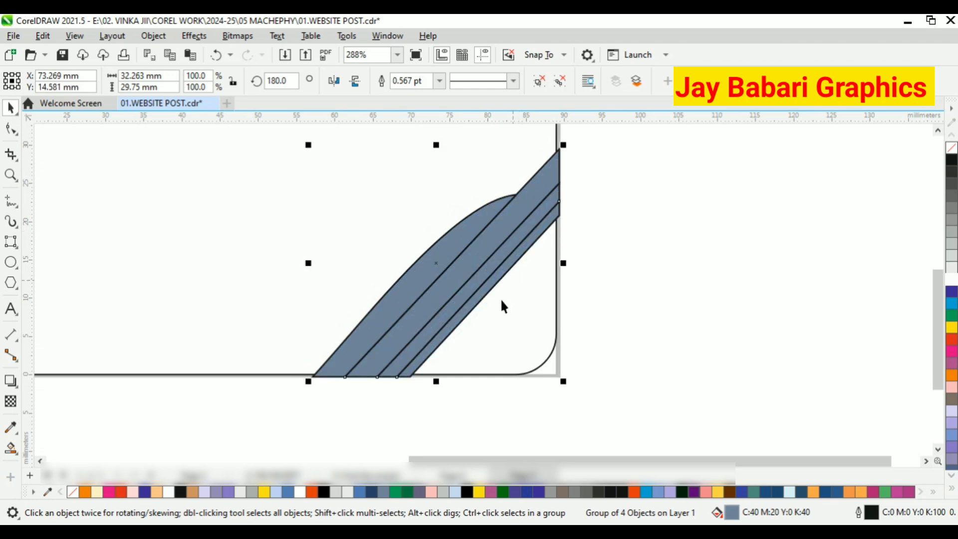
scroll(424, 367, up, 9)
drag(401, 367, 393, 358)
scroll(389, 367, down, 10)
scroll(490, 184, up, 6)
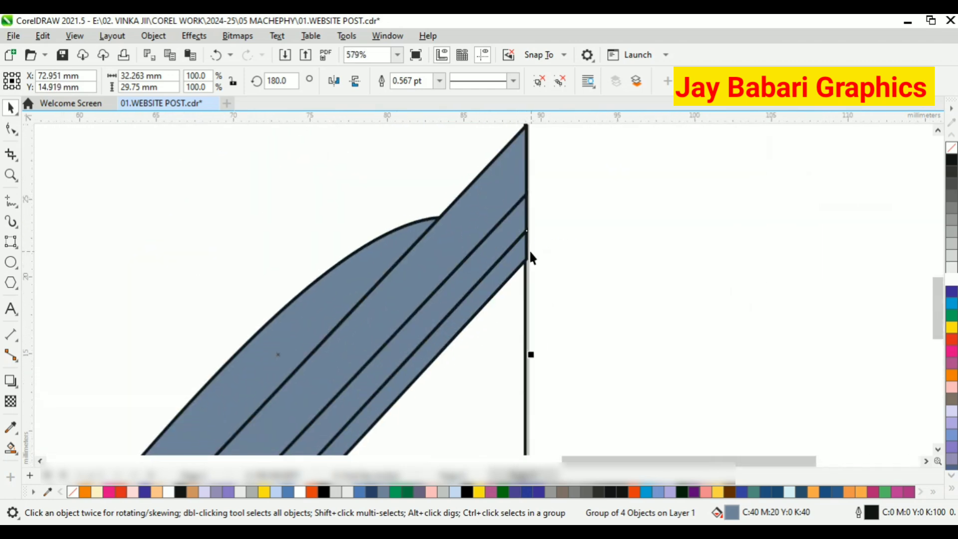
scroll(513, 262, up, 7)
scroll(477, 270, down, 15)
click(631, 246)
scroll(498, 289, down, 4)
scroll(226, 299, up, 3)
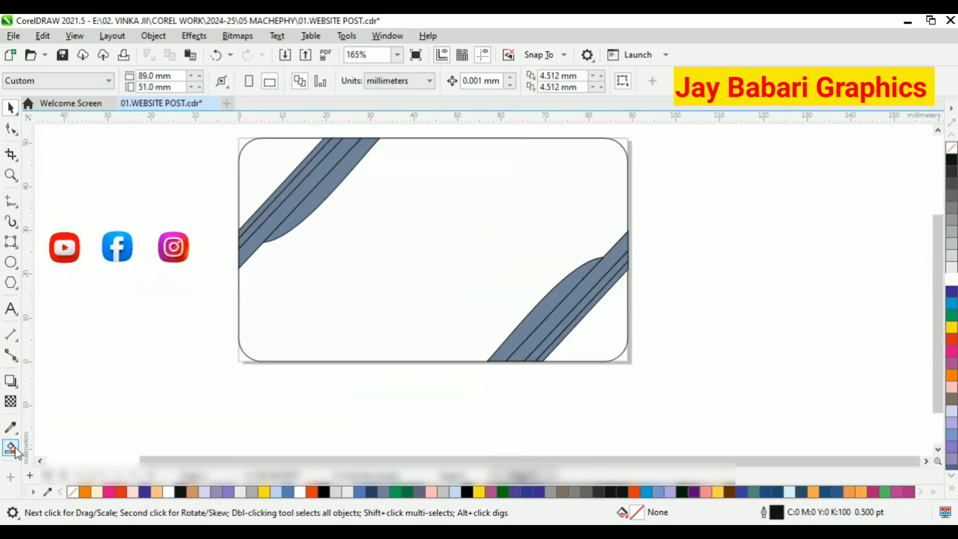
Smart Fill the card's upper-left corner region in slate blue, then undo the fill attempted at the lower-right corner.
click(11, 447)
click(256, 188)
click(581, 349)
key(ctrl+z)
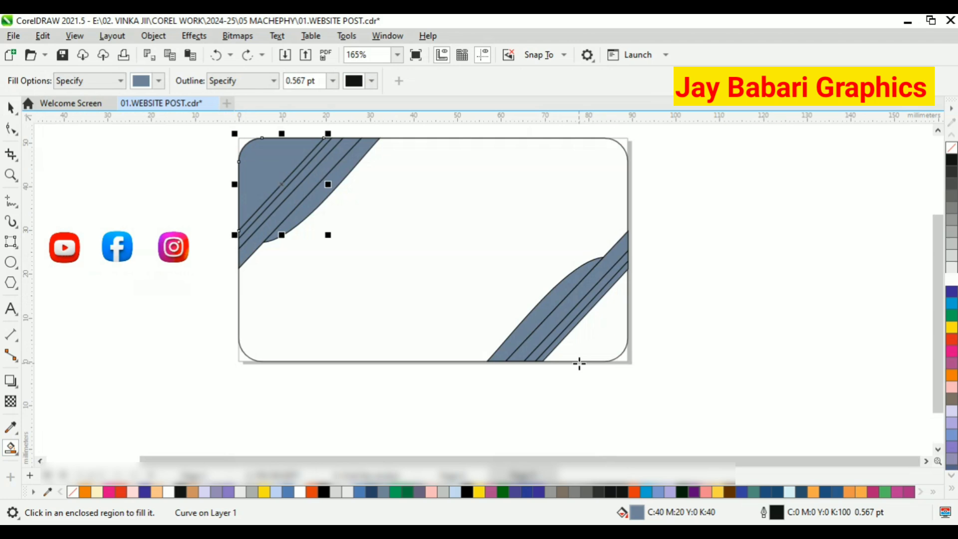
Fill the empty region at the card's lower-right corner with slate blue using Smart Fill.
click(11, 108)
key(Escape)
scroll(590, 297, up, 3)
click(612, 185)
scroll(613, 186, down, 2)
scroll(605, 262, up, 1)
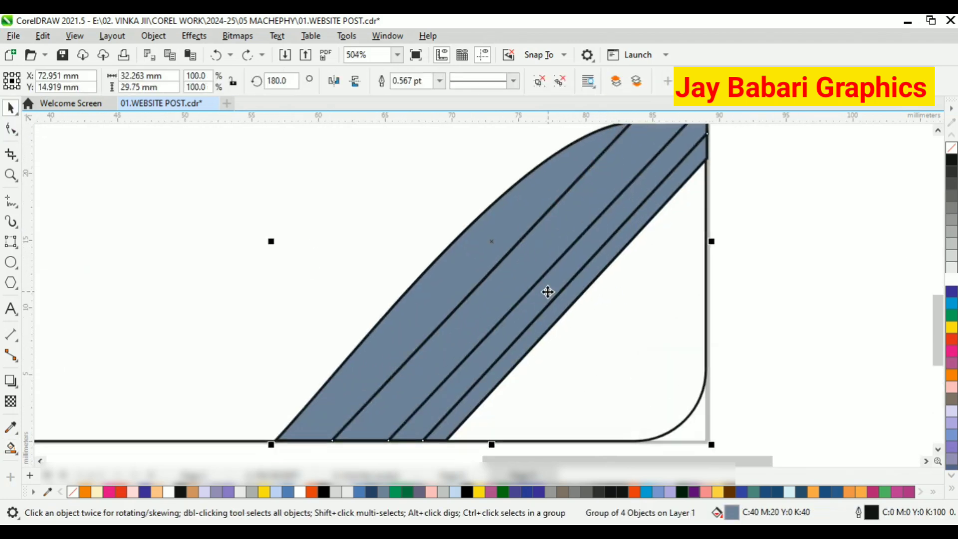
scroll(548, 292, down, 1)
click(683, 314)
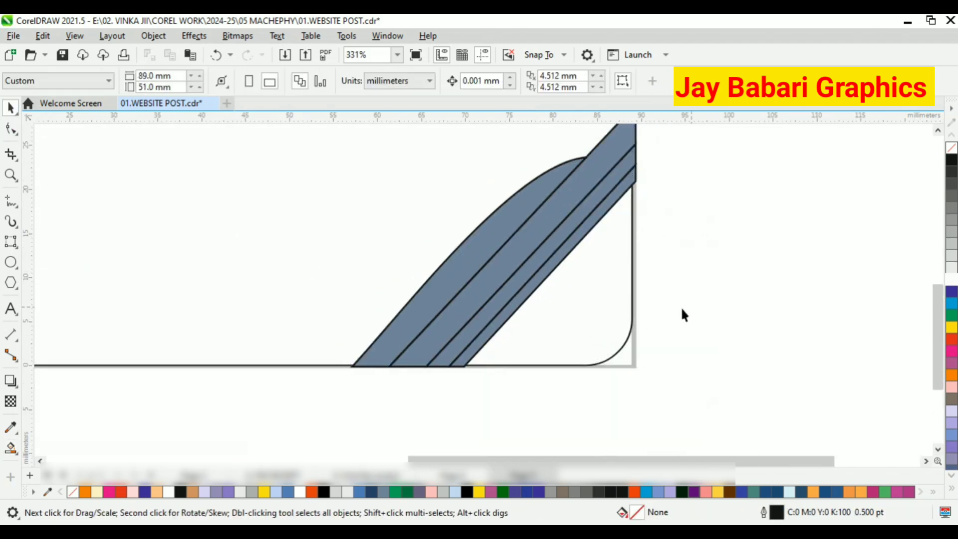
click(9, 448)
click(572, 327)
scroll(744, 333, down, 3)
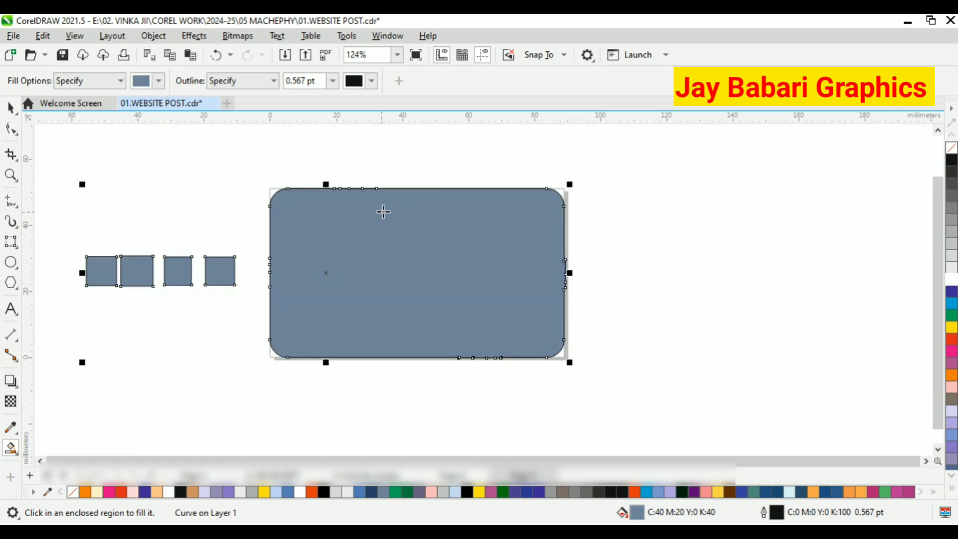
key(space)
click(697, 204)
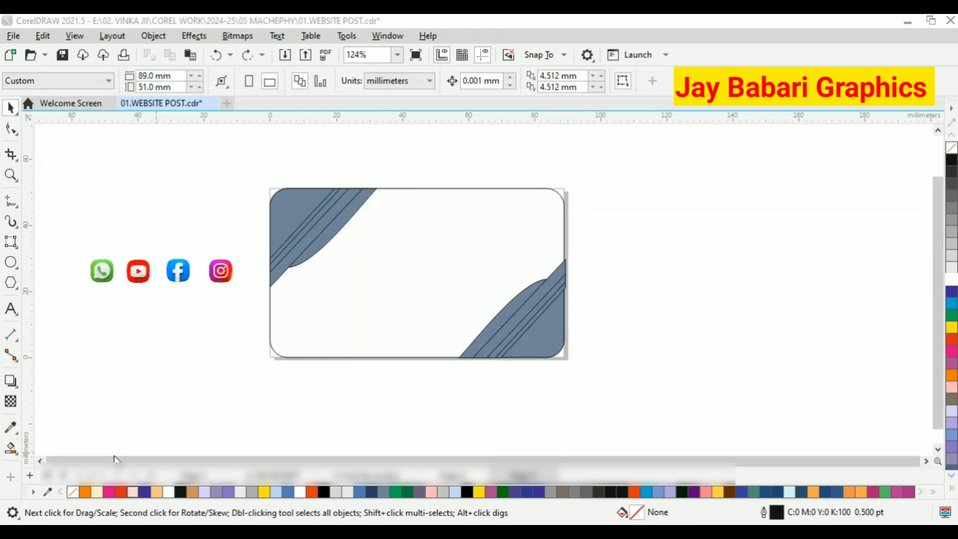
Ungroup the four diagonal strip pieces at the card's upper-left corner.
scroll(341, 246, up, 1)
click(330, 239)
scroll(331, 238, up, 1)
right_click(308, 243)
click(349, 137)
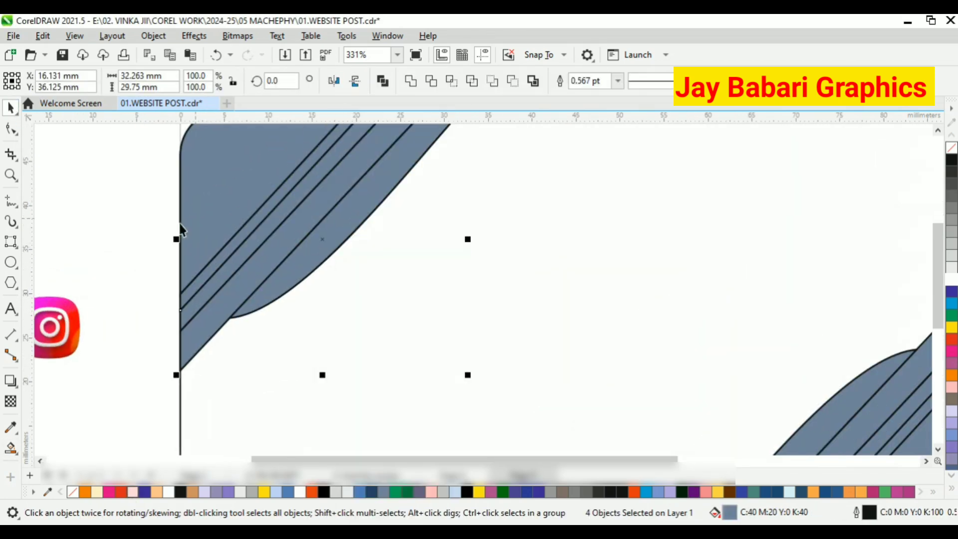
click(150, 229)
Shift the straight inner edge of the upper-left curved piece toward the corner so it overlaps the neighbouring wide strip.
click(291, 272)
scroll(354, 314, down, 1)
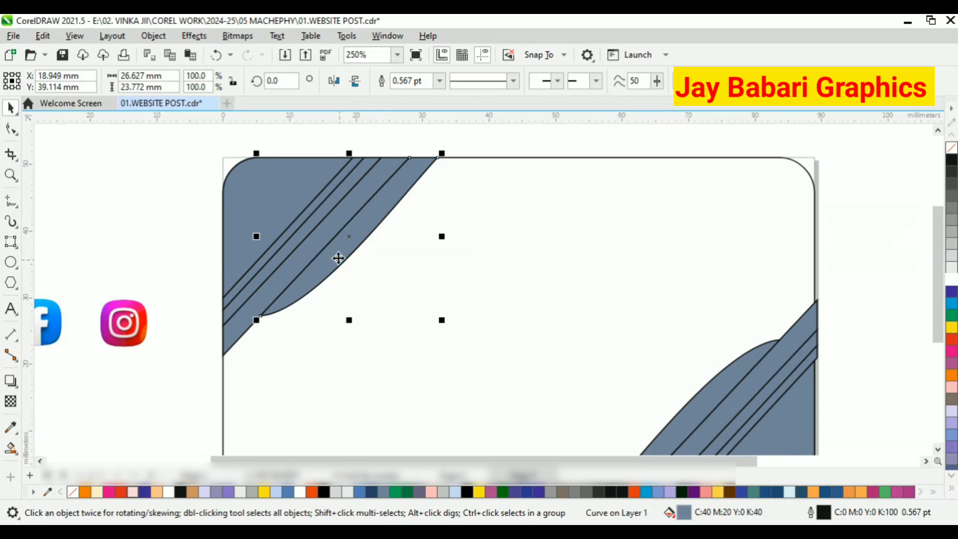
scroll(338, 258, up, 1)
key(F10)
scroll(432, 301, down, 1)
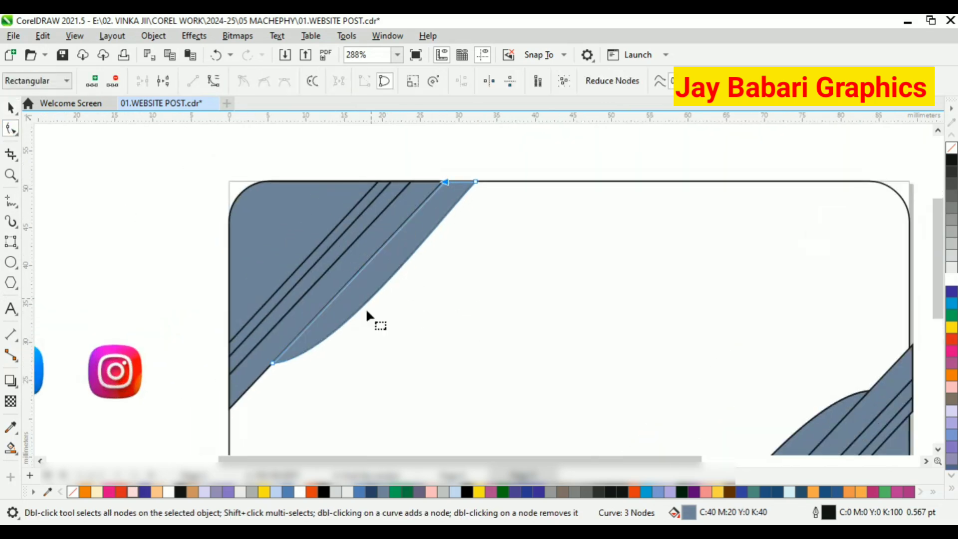
scroll(272, 360, down, 1)
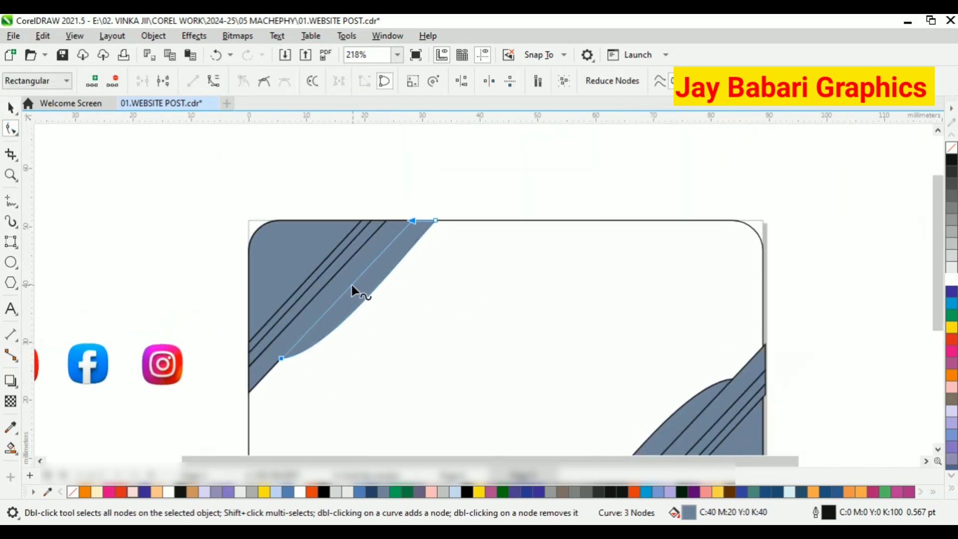
click(345, 283)
drag(436, 220, 377, 219)
scroll(400, 214, up, 3)
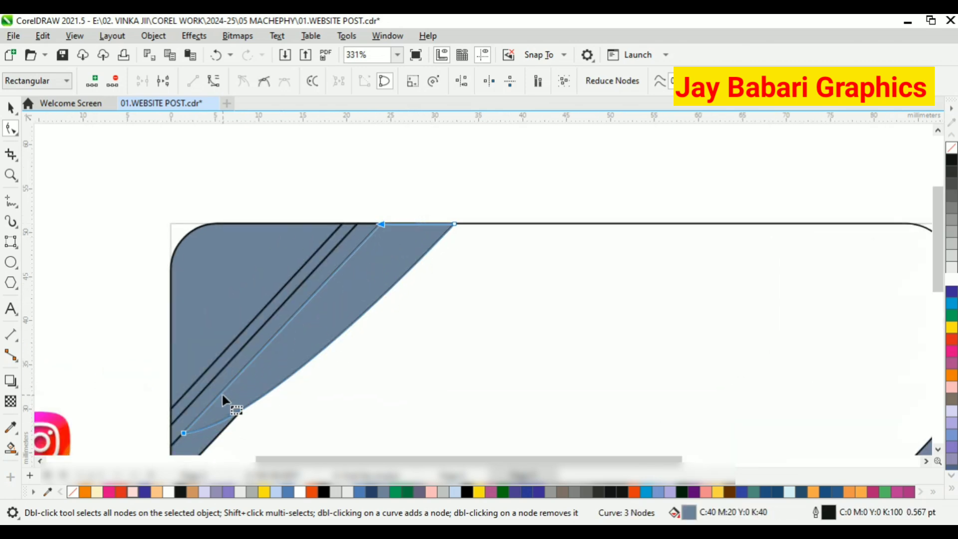
scroll(182, 436, up, 3)
scroll(261, 338, down, 3)
scroll(216, 395, up, 8)
drag(220, 384, 215, 387)
scroll(235, 310, down, 4)
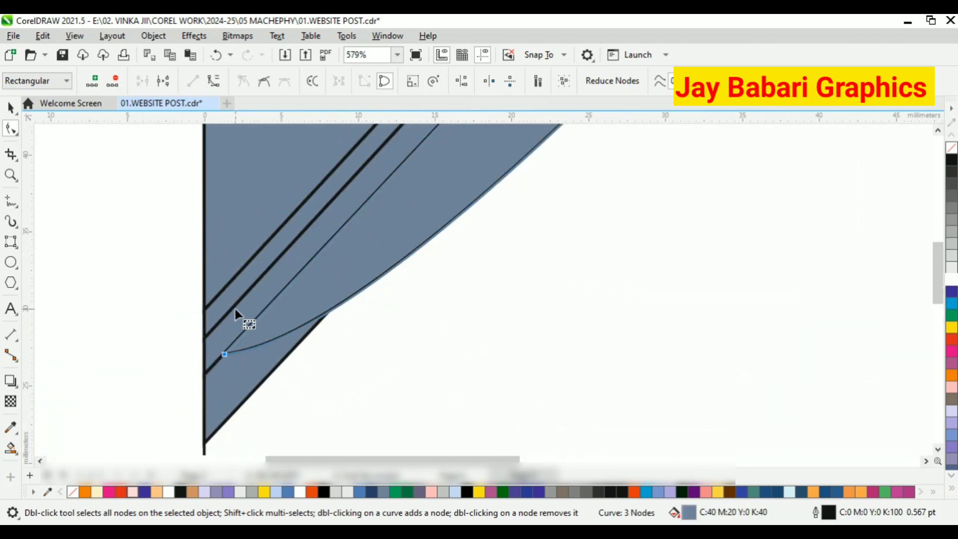
Change the stacking order of the upper-left wide strip so it lies in front of the curved piece.
scroll(235, 309, down, 1)
click(11, 107)
click(246, 368)
right_click(246, 368)
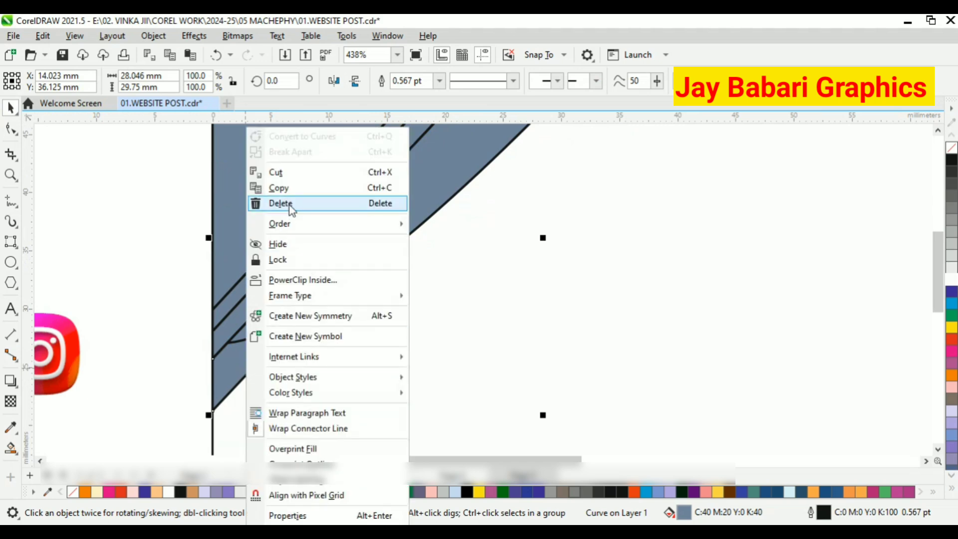
mouse_move(331, 227)
click(439, 260)
scroll(319, 304, down, 2)
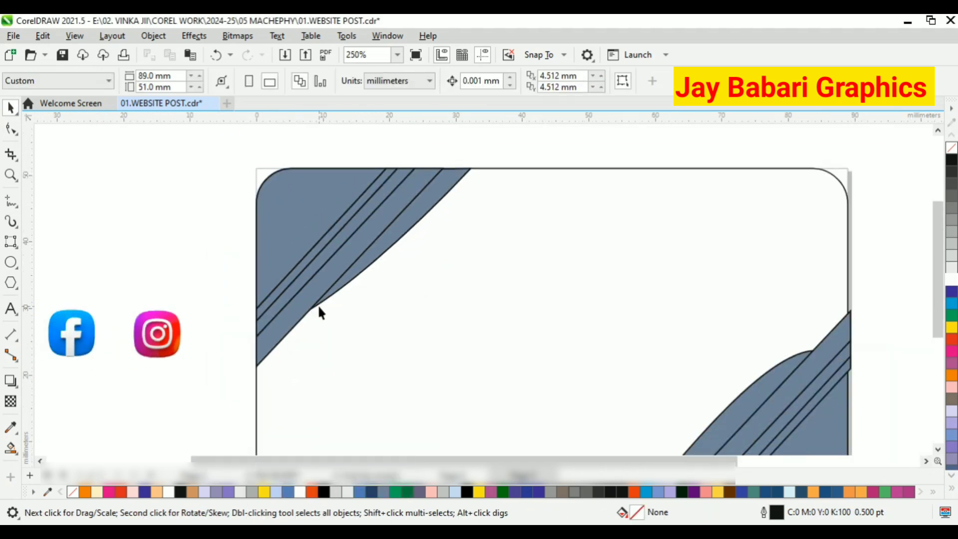
Add a node where the upper-left piece's curve crosses the wide strip, bend the curve outward from it and delete the node.
scroll(338, 278, up, 1)
key(F10)
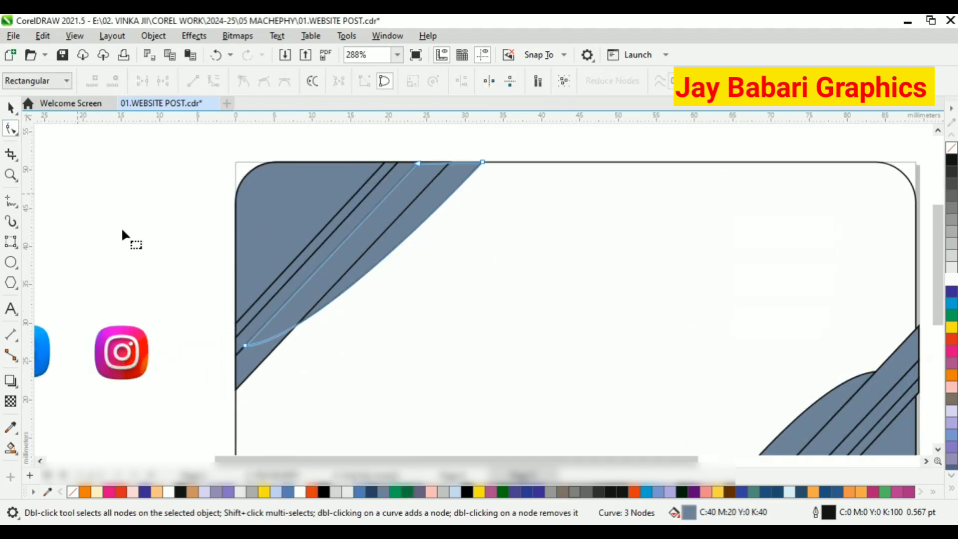
scroll(292, 343, up, 3)
double_click(293, 323)
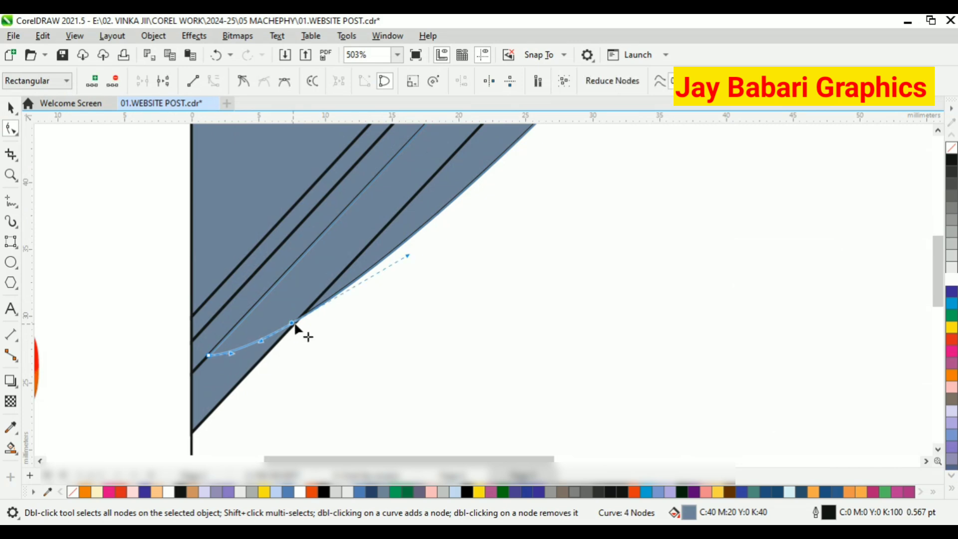
drag(405, 253, 439, 289)
scroll(287, 329, down, 1)
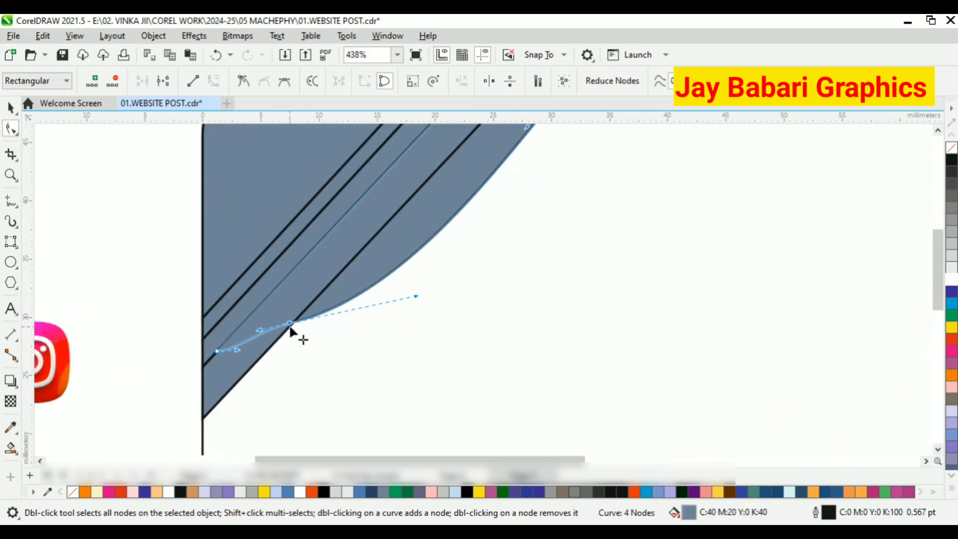
double_click(292, 324)
scroll(292, 328, down, 2)
key(space)
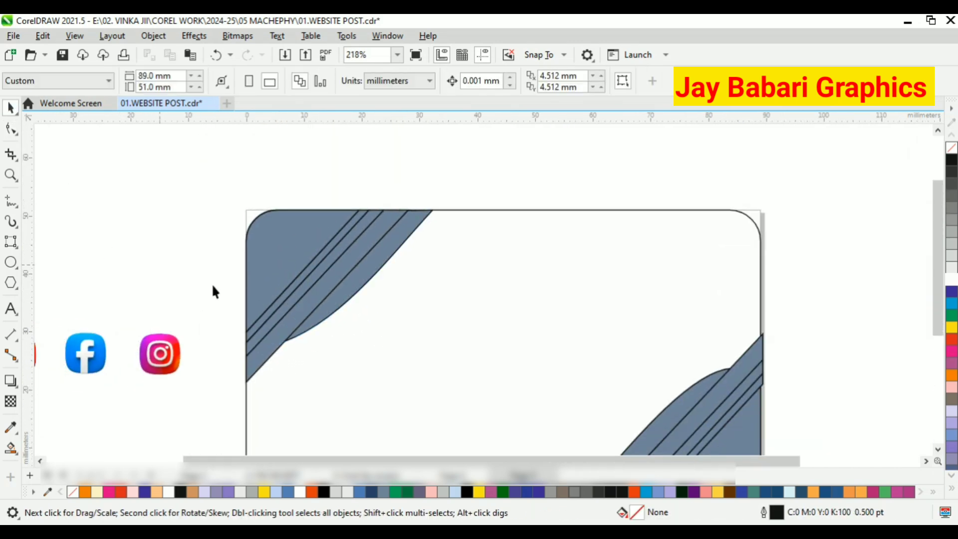
Apply a linear fountain transparency along the upper-left wide strip at about 44°, extending its end well beyond the card's top edge.
scroll(299, 336, up, 1)
click(280, 323)
click(11, 403)
drag(214, 392, 457, 149)
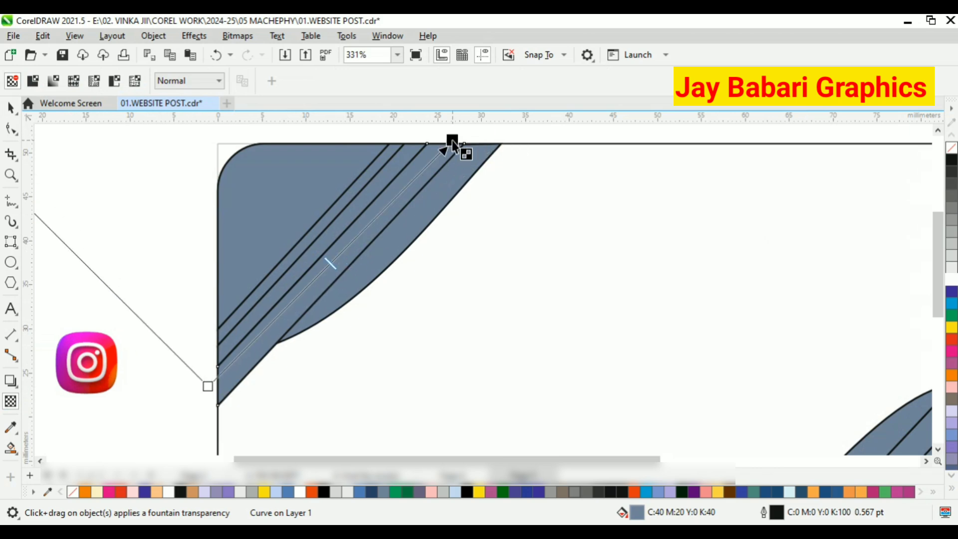
scroll(444, 195, down, 2)
scroll(434, 234, up, 1)
drag(434, 216, 499, 147)
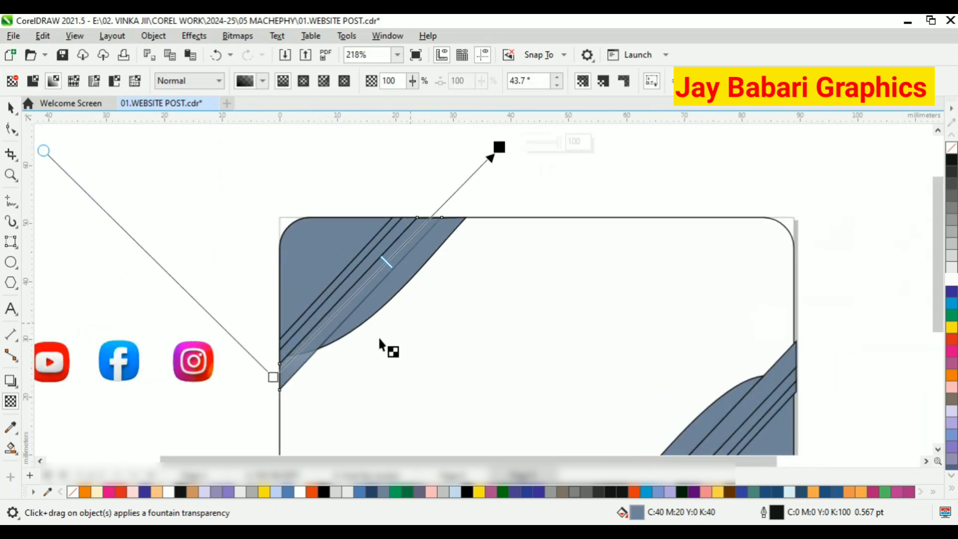
scroll(281, 382, down, 2)
drag(447, 201, 480, 170)
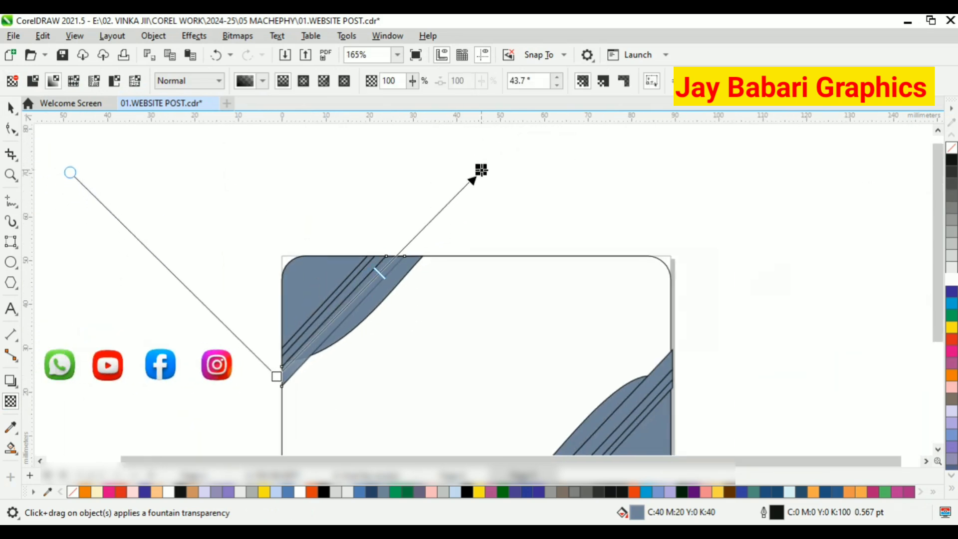
click(10, 110)
Fill the upper-left corner piece with black.
scroll(337, 285, up, 2)
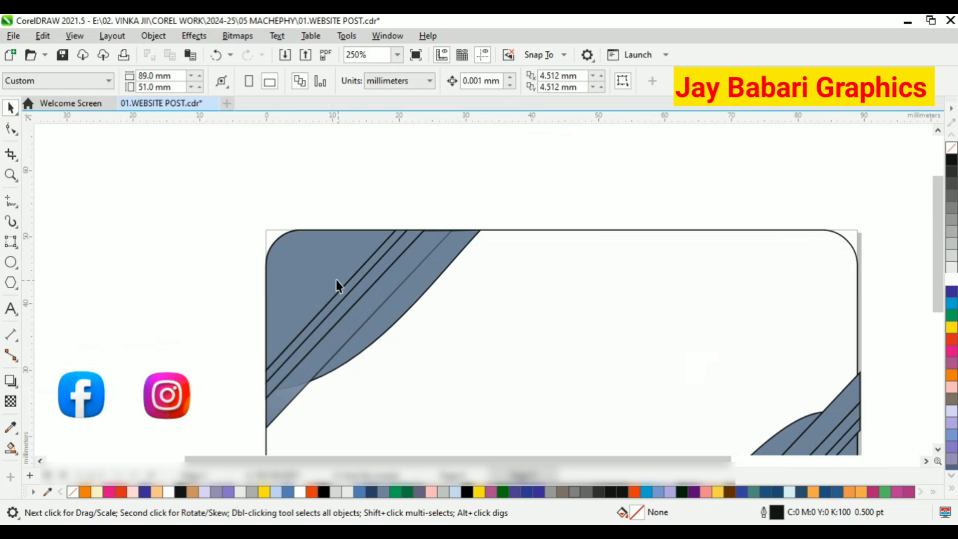
click(307, 265)
click(950, 160)
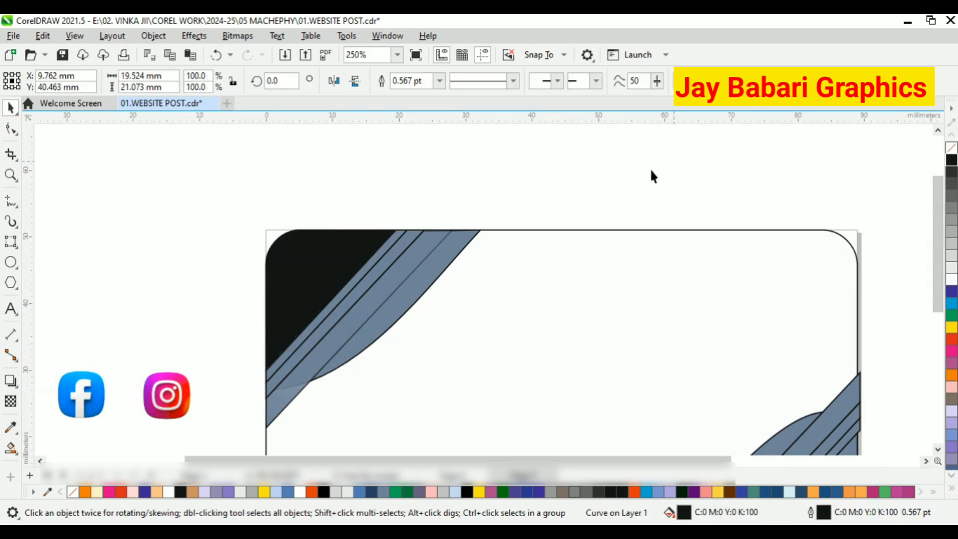
click(650, 175)
Fill the thin strip next to the black corner piece with orange (#F09449).
scroll(412, 278, up, 1)
click(320, 278)
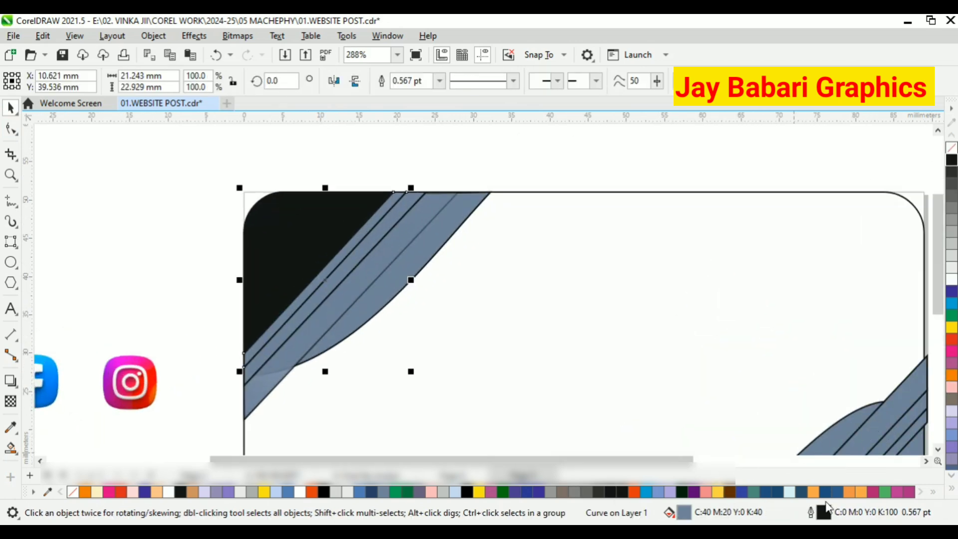
click(849, 491)
click(445, 186)
scroll(327, 193, down, 3)
scroll(430, 399, up, 1)
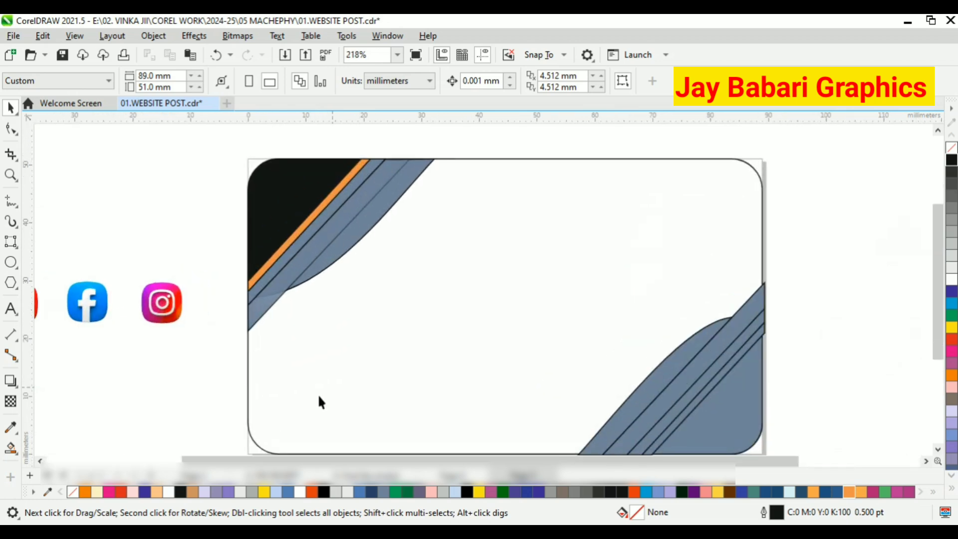
Recolour the thin strip beside the black corner piece with the uniform yellow fill #F2C750.
key(alt+Tab)
click(309, 225)
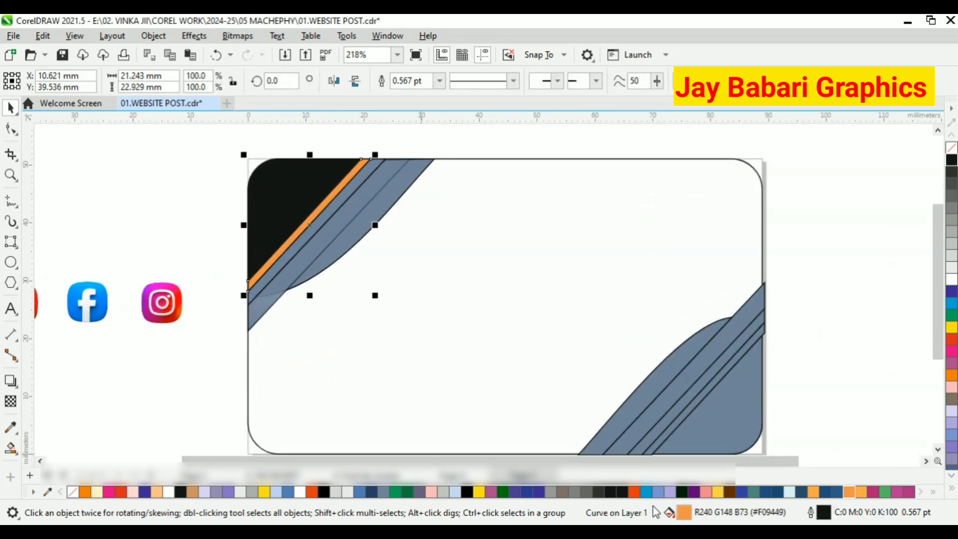
double_click(685, 512)
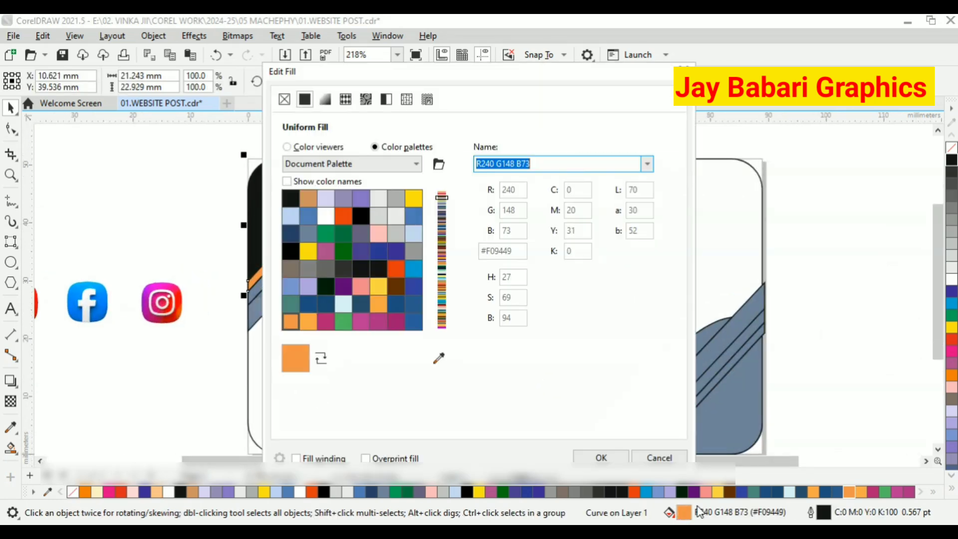
drag(478, 77, 704, 101)
click(513, 171)
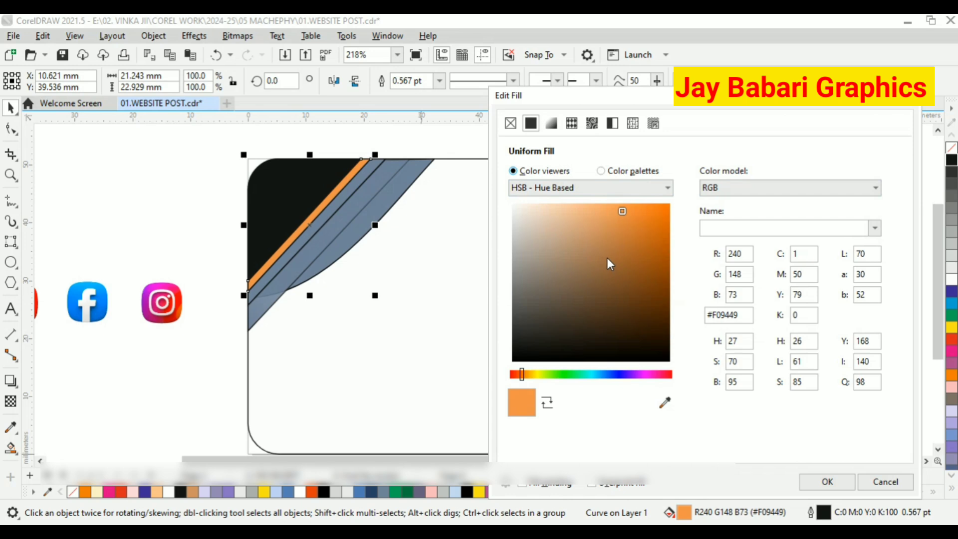
click(532, 374)
mouse_move(578, 310)
mouse_down()
mouse_move(659, 247)
mouse_move(667, 225)
mouse_move(616, 214)
mouse_up()
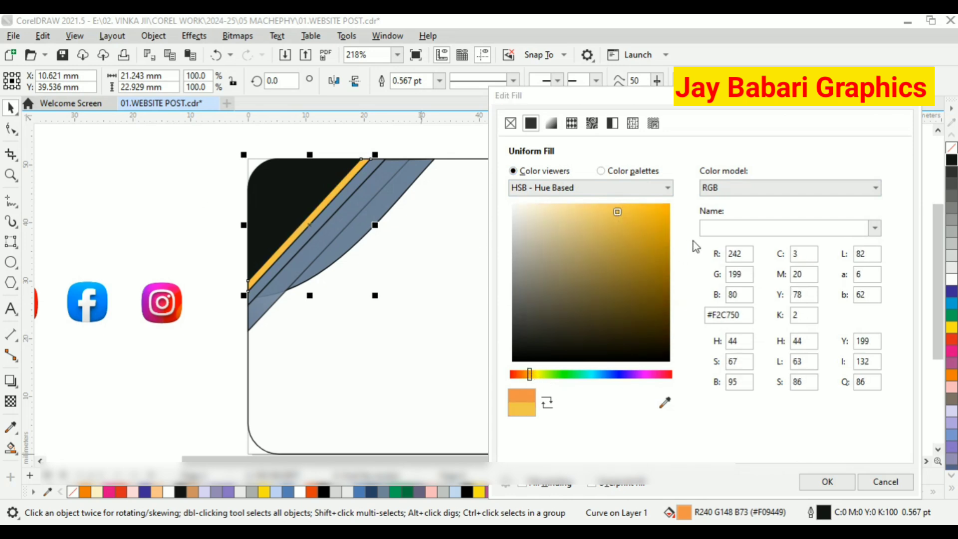
click(825, 481)
Sample the corner piece's black and apply it to the strip on the inner side of the thin yellow strip.
click(9, 430)
scroll(285, 212, up, 3)
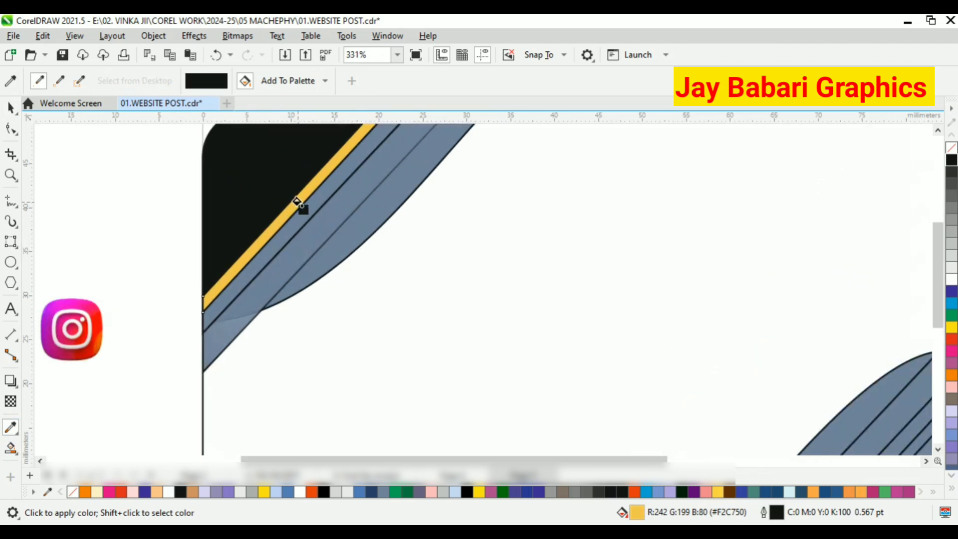
click(300, 205)
key(ctrl+z)
click(303, 212)
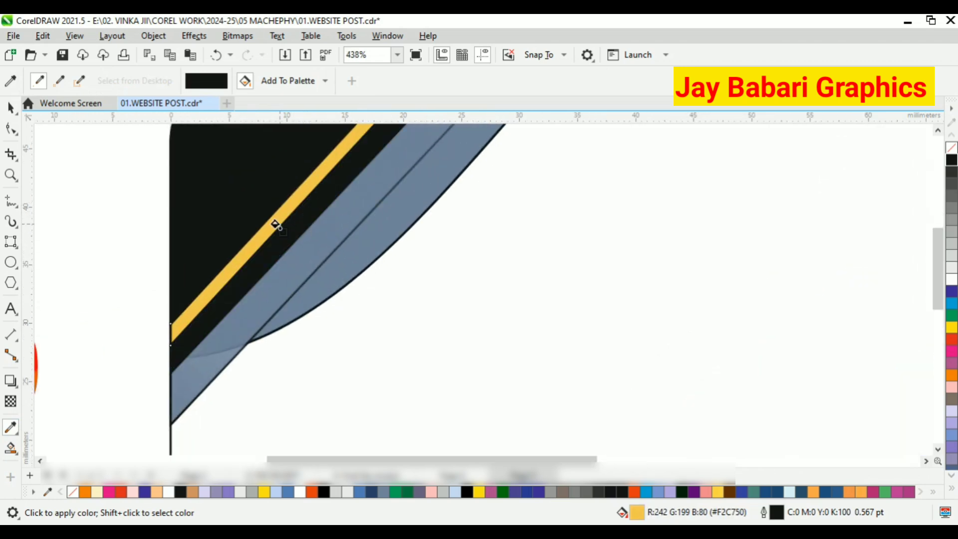
Sample the thin strip's yellow and apply it to the curved piece in the upper-left corner.
key(space)
key(space)
click(276, 226)
click(343, 250)
scroll(307, 271, down, 6)
scroll(274, 319, up, 3)
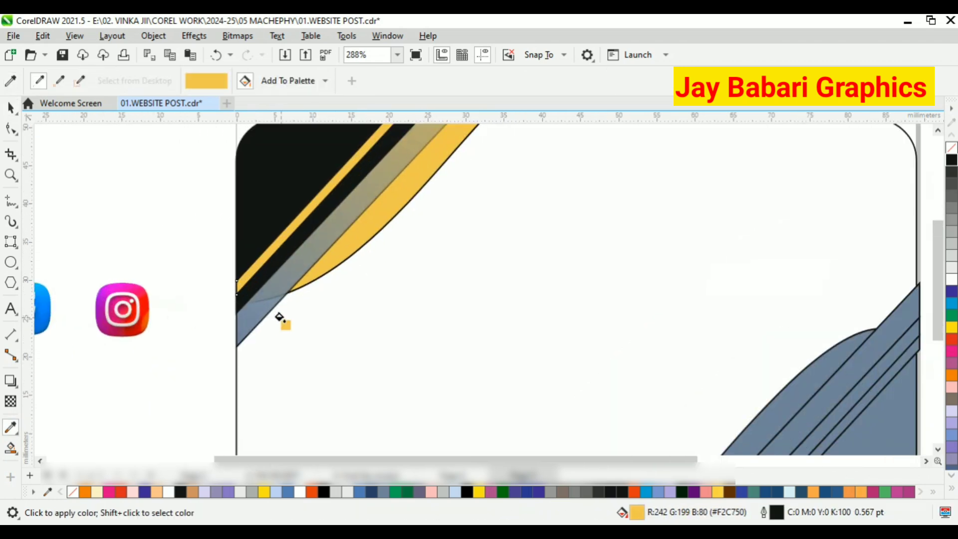
Sample the grey (C27 M20 Y27 K27) on the wide transparent strip and apply it as that strip's fill.
click(11, 108)
scroll(310, 253, down, 3)
key(space)
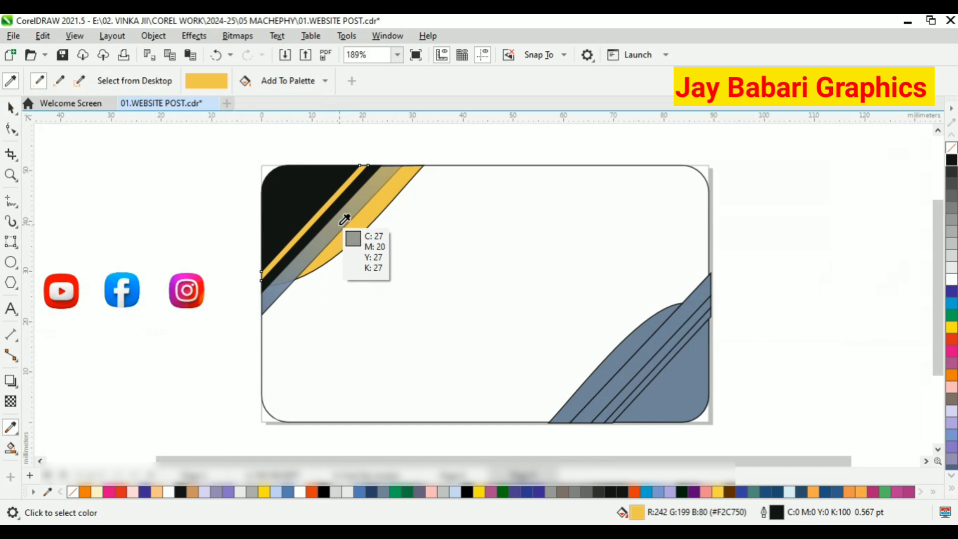
click(344, 216)
click(274, 294)
key(space)
scroll(374, 265, up, 1)
Apply a linear fountain fill along the thin yellow strip from its lower end to its upper end.
click(363, 230)
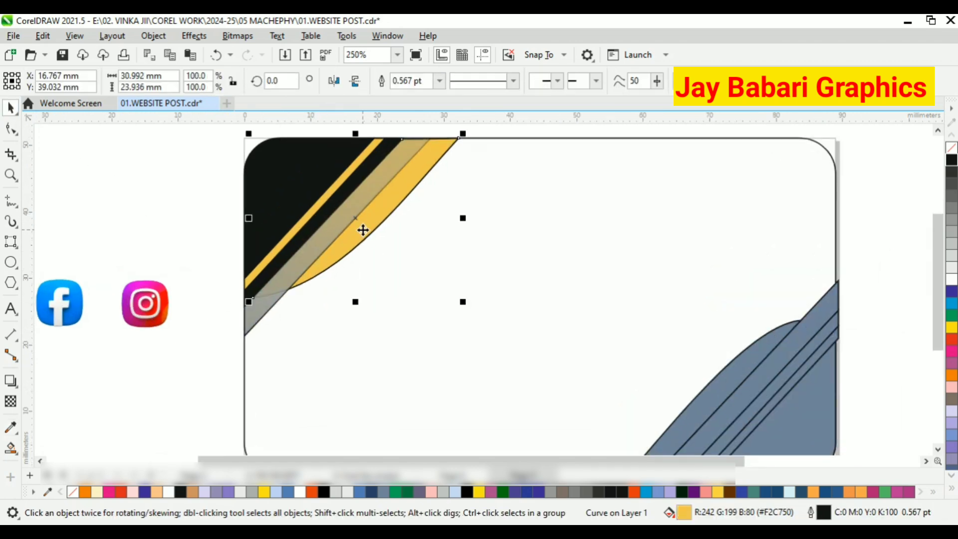
click(325, 209)
click(11, 447)
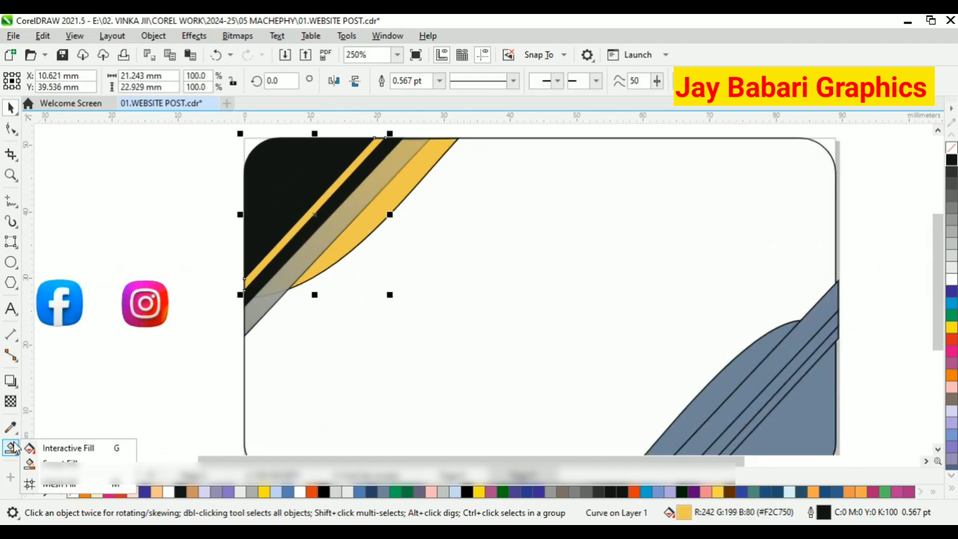
click(50, 447)
scroll(223, 392, down, 2)
drag(211, 324, 310, 210)
scroll(310, 210, up, 2)
Set the upper end colour of the thin strip's fountain fill to dark yellow #9C8005.
click(343, 218)
click(337, 387)
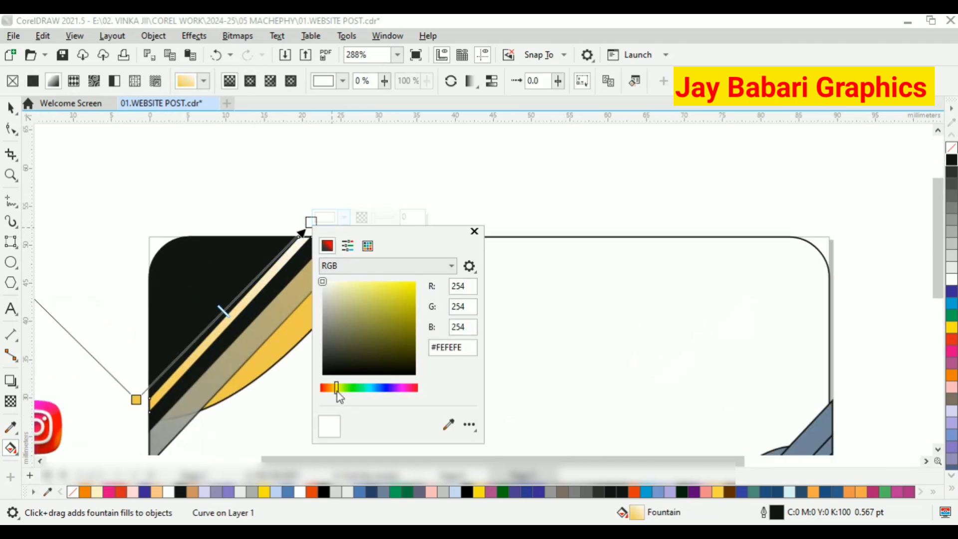
click(349, 301)
drag(336, 387, 333, 388)
mouse_move(389, 304)
mouse_down()
mouse_move(426, 283)
mouse_move(422, 330)
mouse_move(400, 301)
mouse_move(409, 288)
mouse_move(414, 324)
mouse_up()
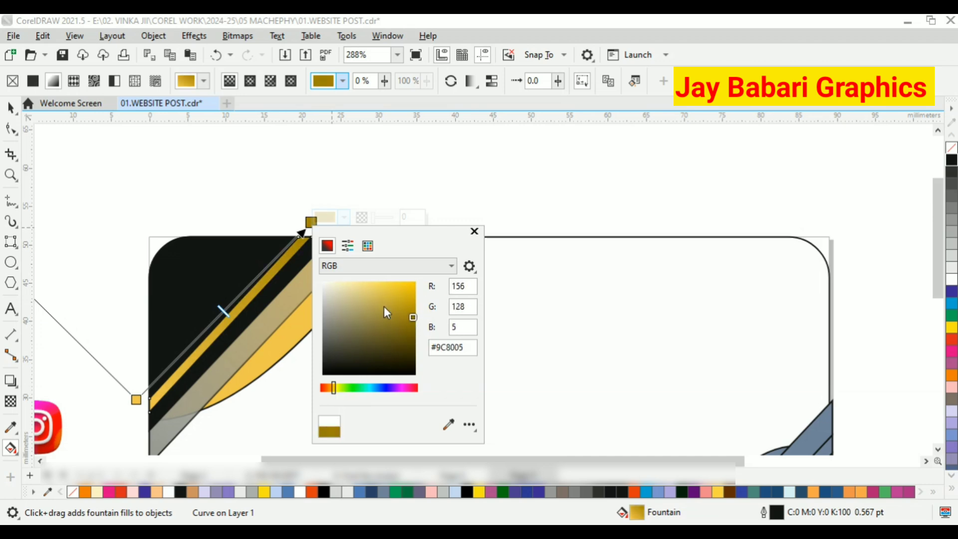
click(274, 259)
Change the upper end colour of the thin strip's fountain fill to bright yellow-orange #FFBB00.
click(311, 222)
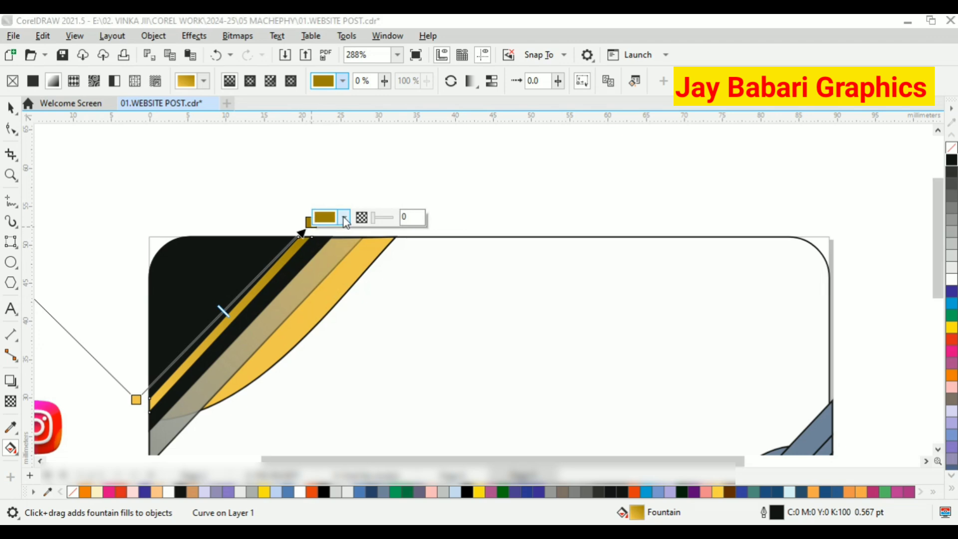
click(333, 390)
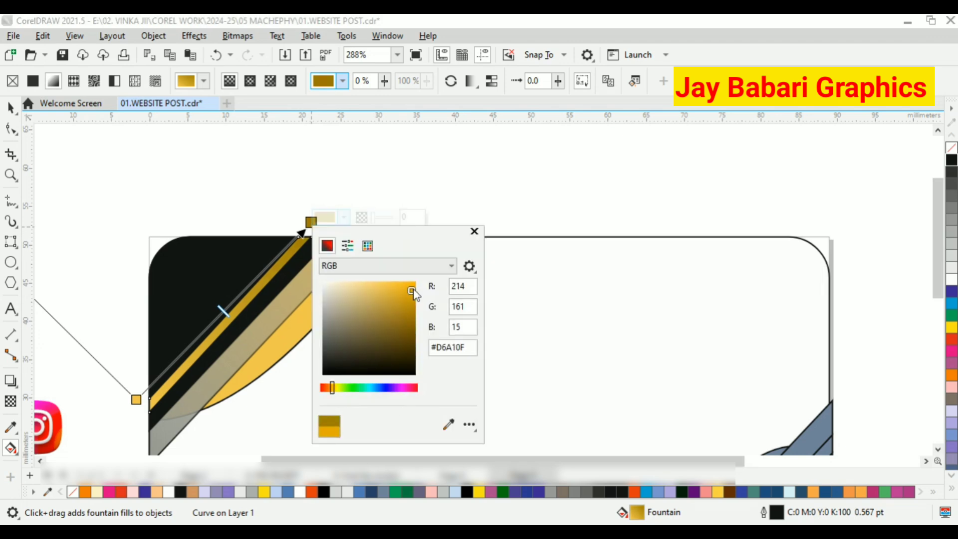
drag(413, 288, 416, 282)
click(280, 253)
click(274, 257)
click(288, 254)
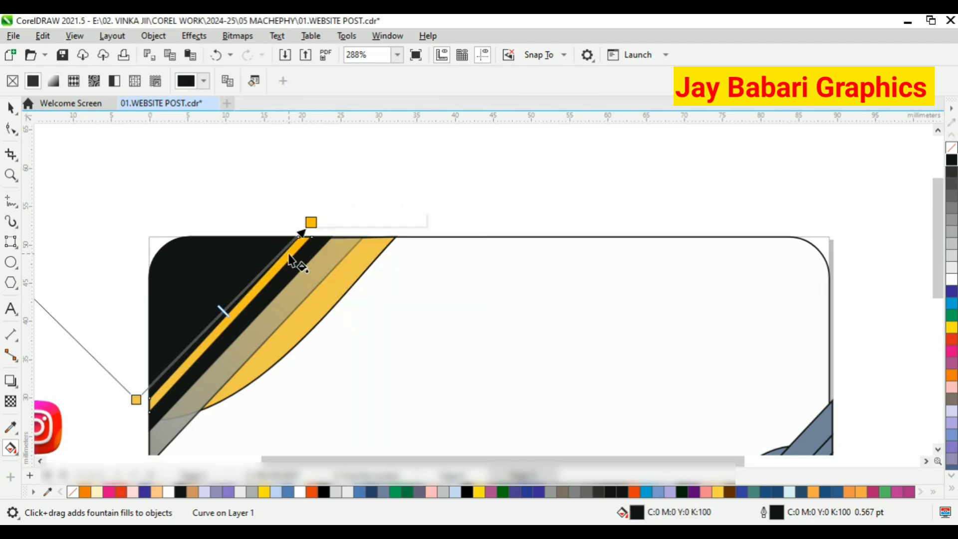
click(290, 257)
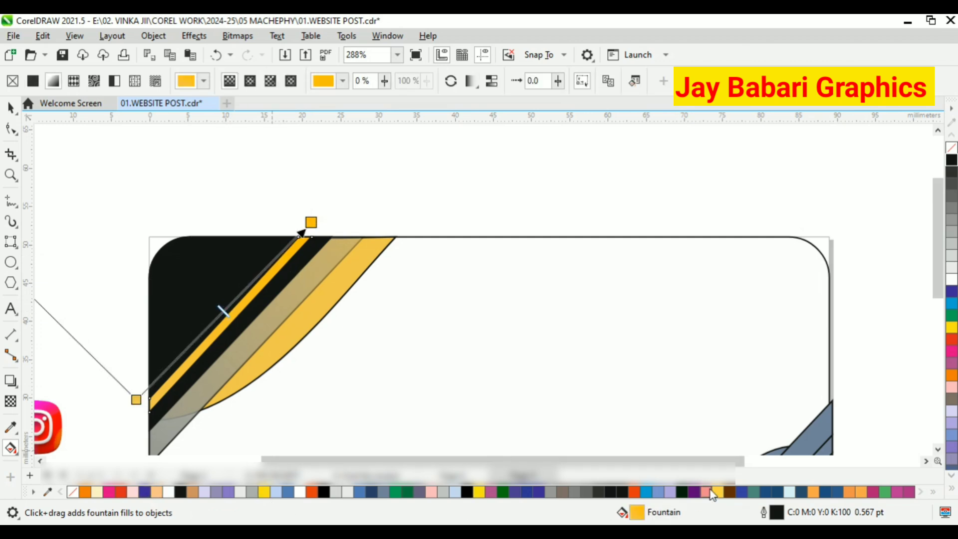
Add three orange colour nodes along the thin strip's gradient, spacing the outer two at 30% and 76%.
drag(204, 334, 204, 331)
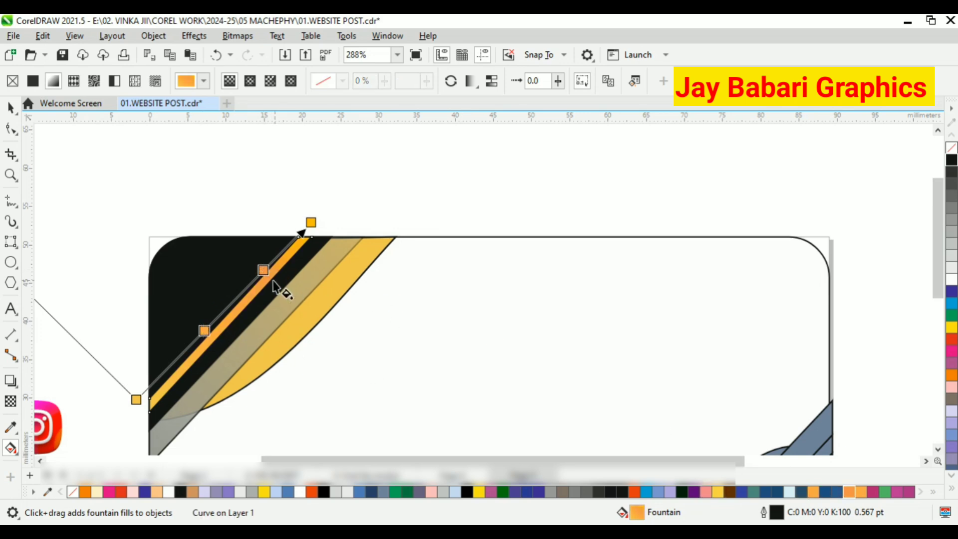
drag(310, 222, 310, 221)
drag(813, 492, 351, 315)
drag(232, 309, 187, 345)
click(205, 330)
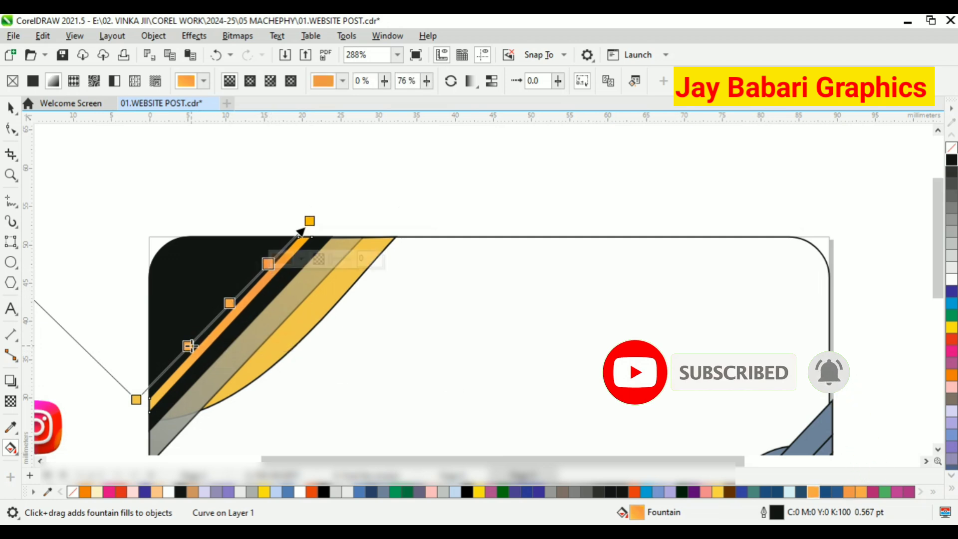
Set the thin strip's gradient node at 30% to pale cream #F5E8CC.
click(220, 343)
click(204, 114)
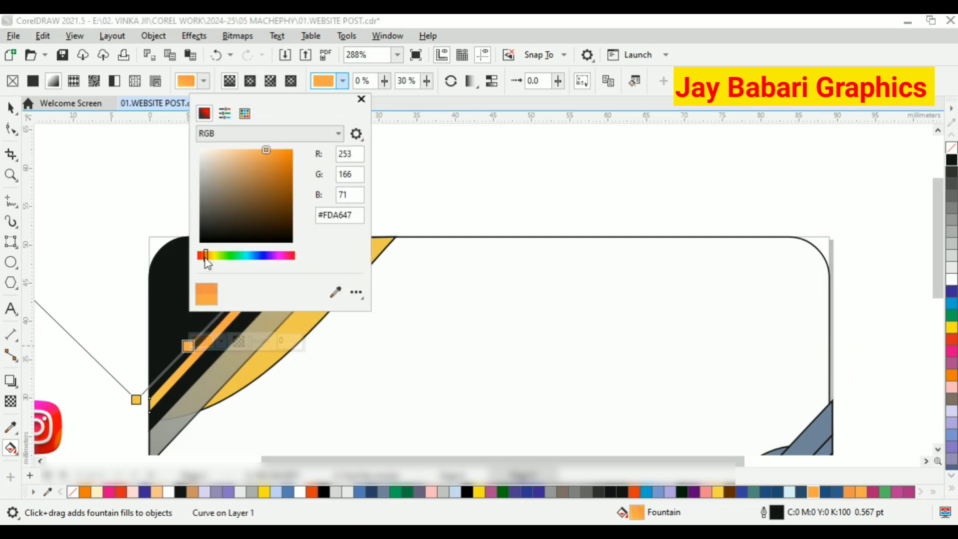
drag(205, 255, 208, 256)
drag(215, 154, 214, 154)
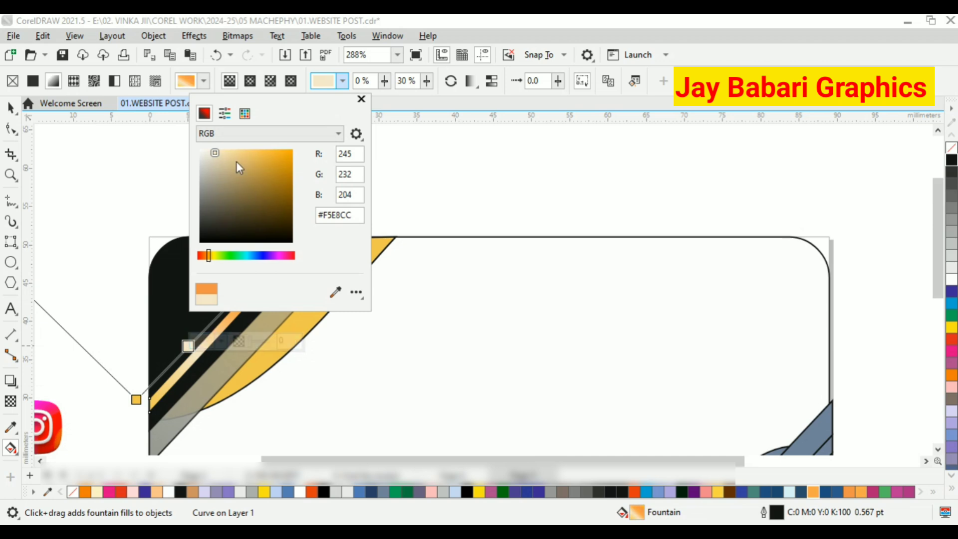
click(177, 355)
Set the thin strip's gradient node at 76% to cream #F0DFC0.
click(266, 264)
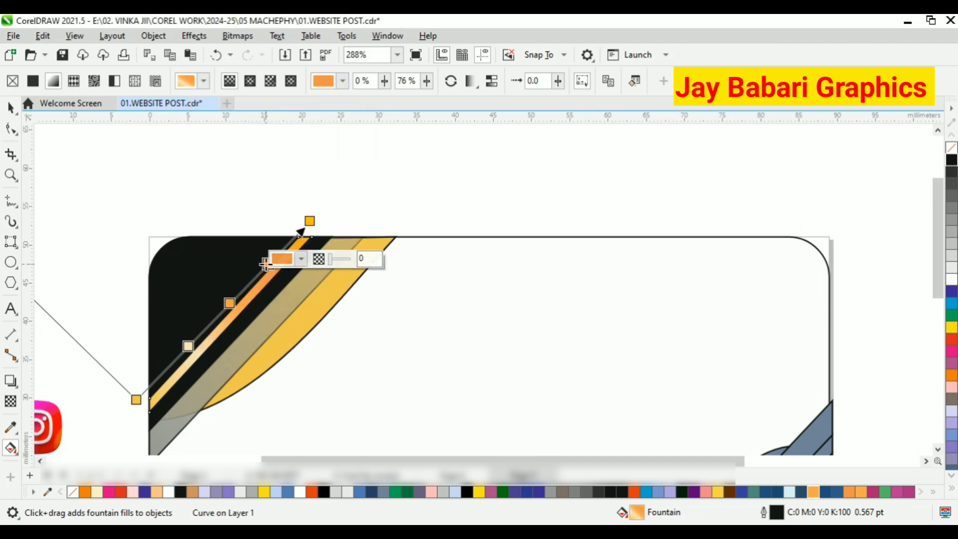
click(301, 259)
click(284, 283)
click(289, 430)
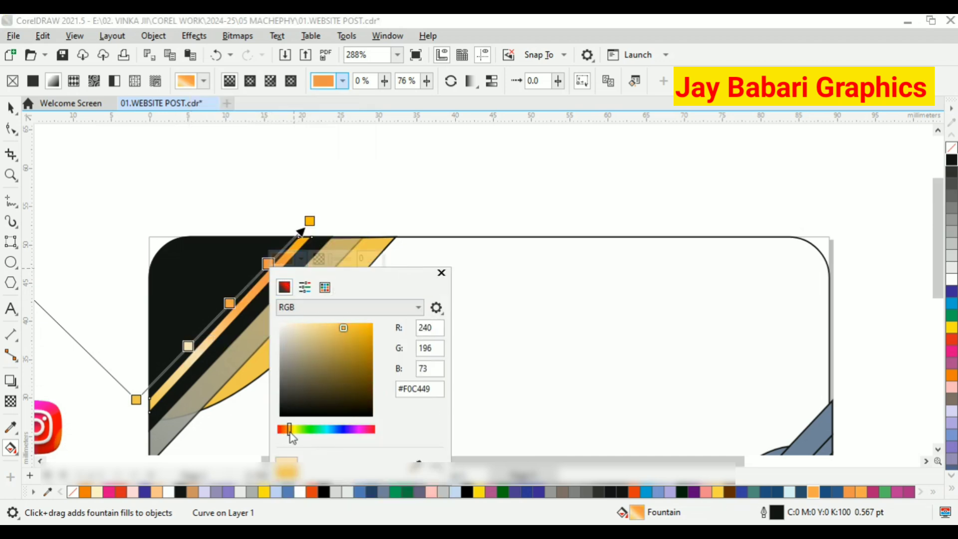
drag(335, 331, 298, 325)
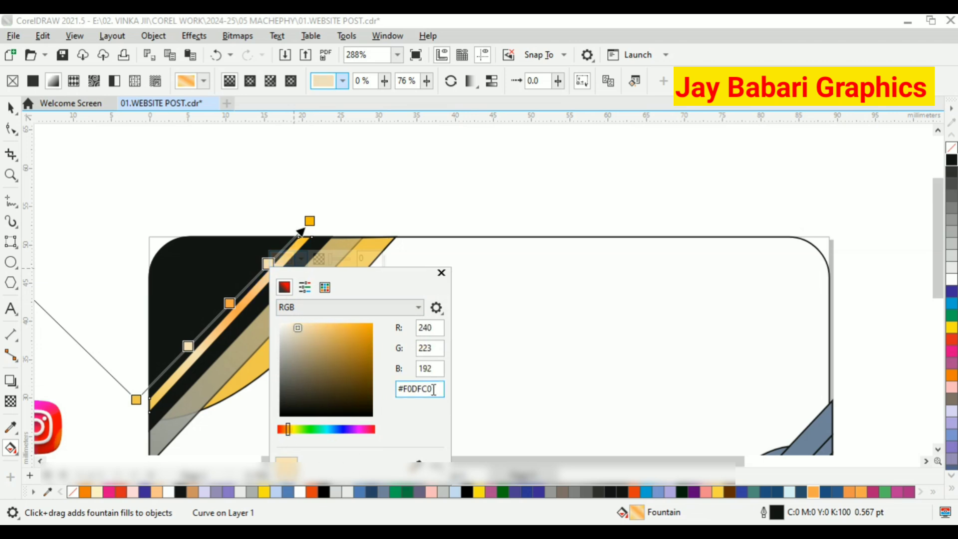
Give the gradient node at 30% the same cream colour, #F0DFC0.
click(189, 346)
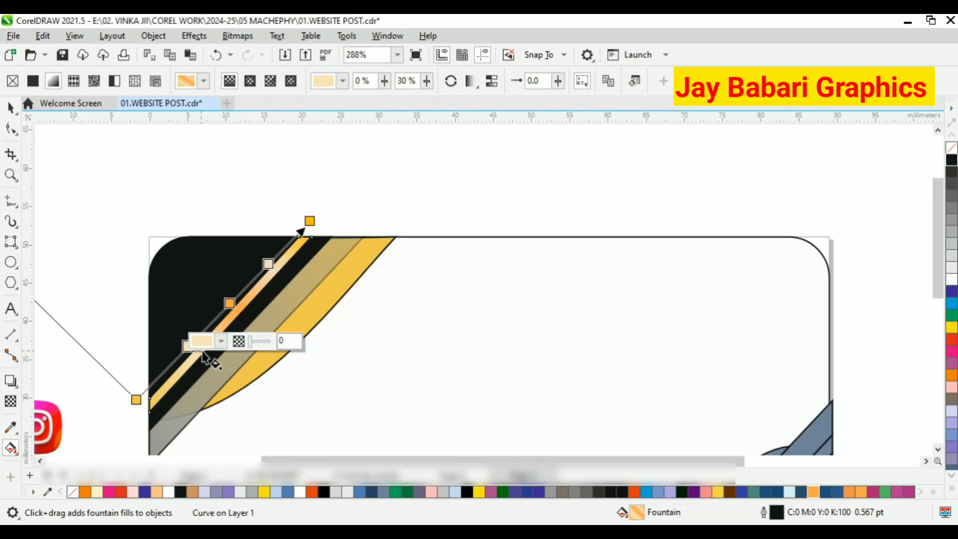
click(210, 341)
drag(344, 236, 270, 231)
text(#F0DFC0)
key(Return)
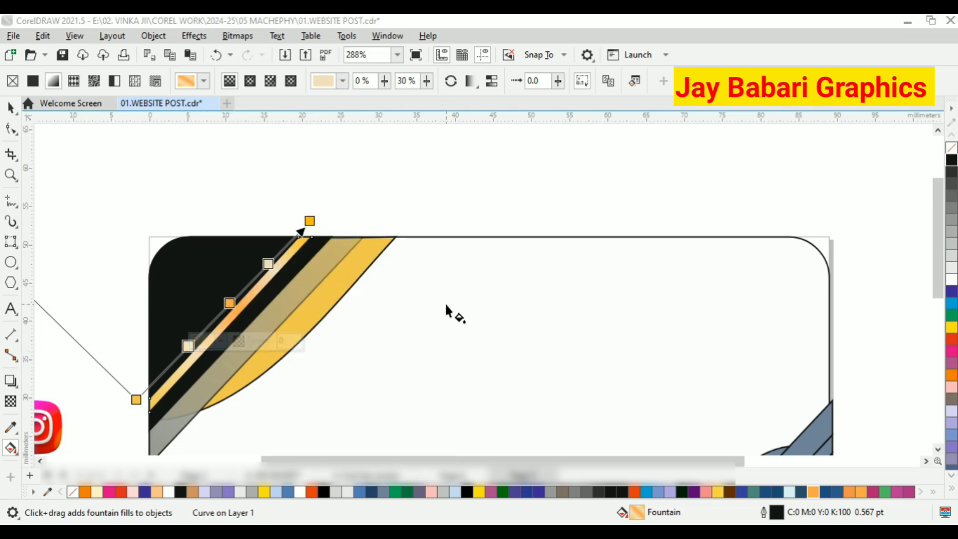
Set the gradient's upper end node to muted gold #BD9D46.
click(307, 221)
click(342, 216)
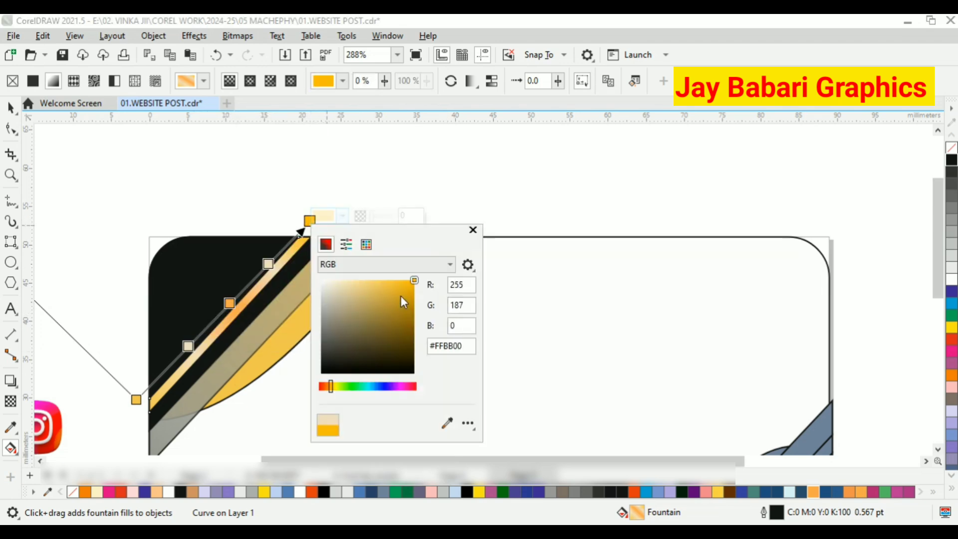
drag(400, 295, 379, 304)
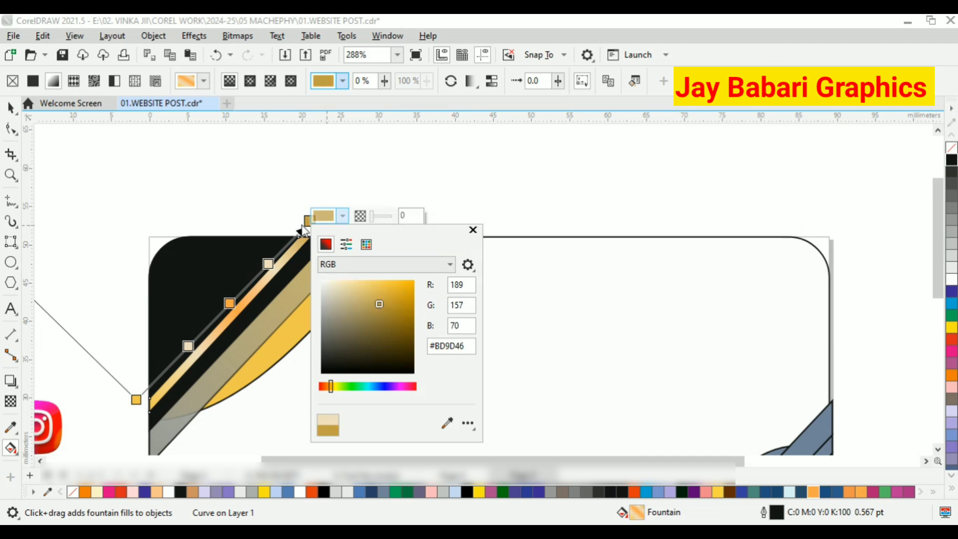
click(302, 226)
Pull the gradient's upper end back to the card's top edge and colour that end node gold #CC9D1D.
scroll(319, 152, up, 1)
scroll(310, 260, down, 3)
drag(319, 277, 315, 290)
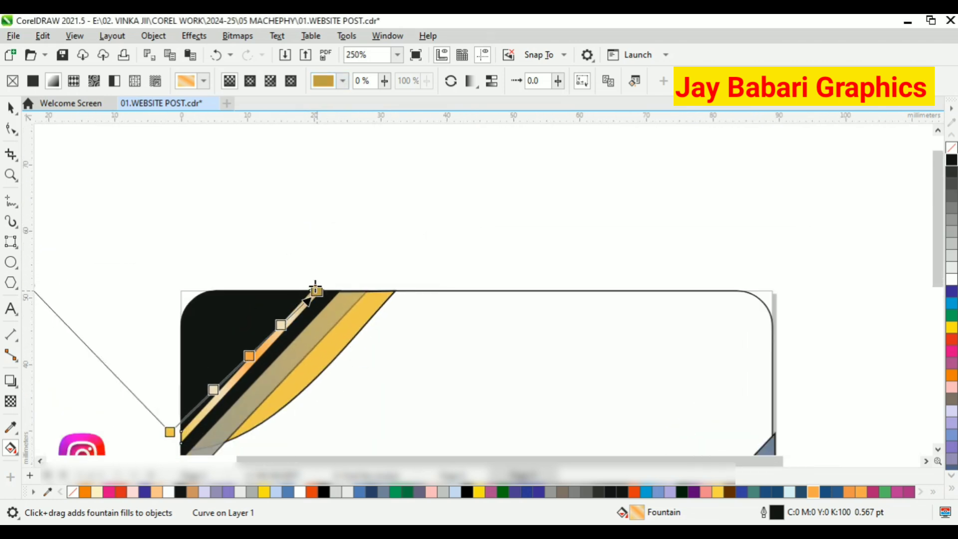
click(331, 306)
click(375, 172)
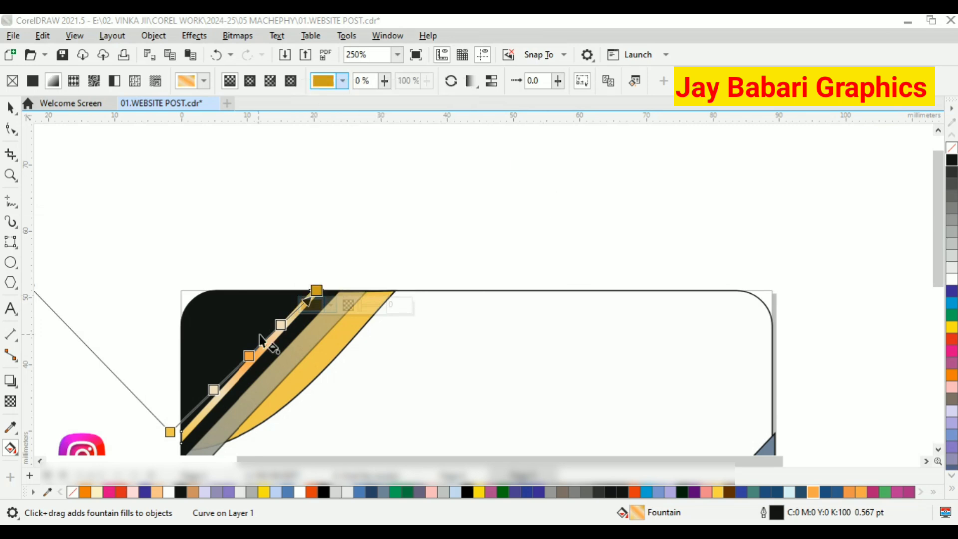
Shift the upper cream gradient node to 73% and move the gradient's start onto the card's left edge.
scroll(279, 324, up, 2)
click(278, 326)
scroll(339, 268, down, 2)
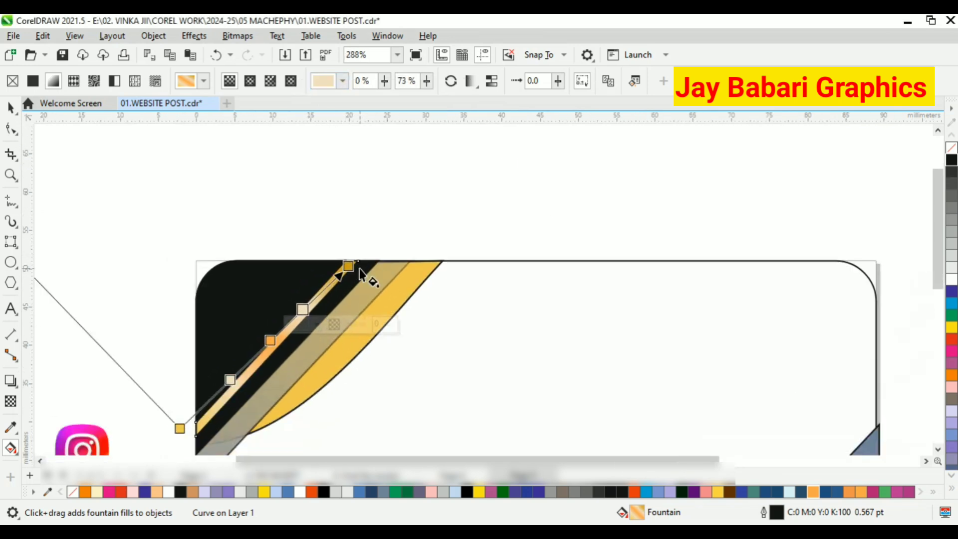
Copy the hex colour value #F2C750 from the start node of the thin strip's gradient.
click(333, 284)
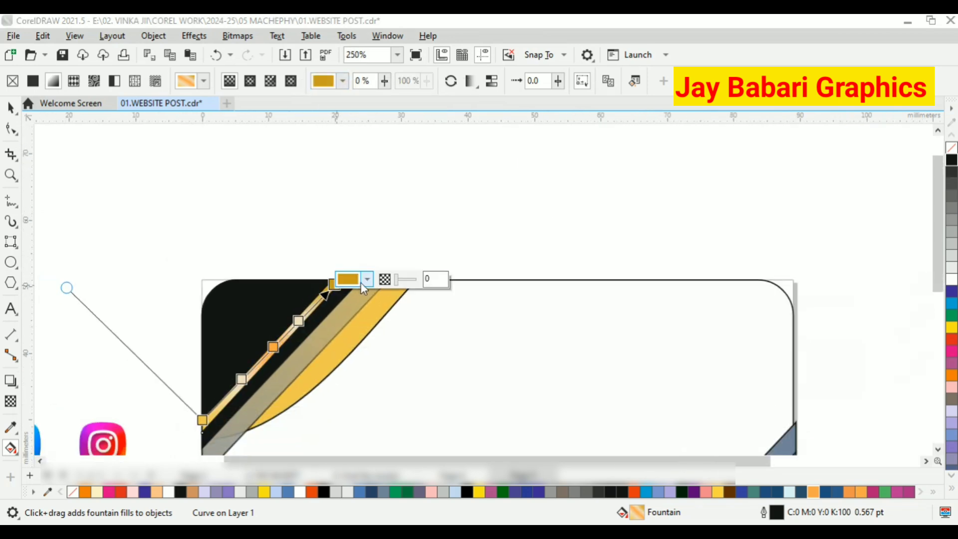
click(365, 278)
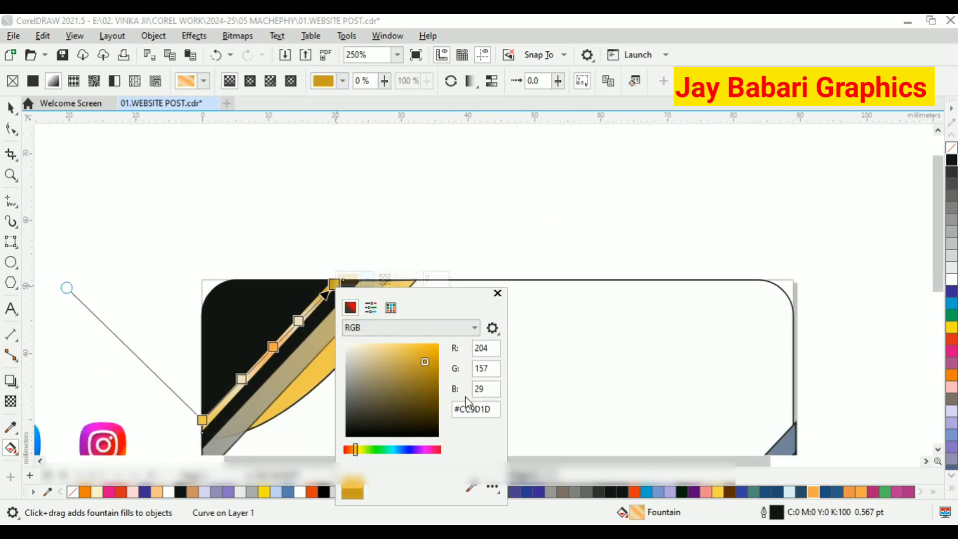
click(202, 421)
click(234, 414)
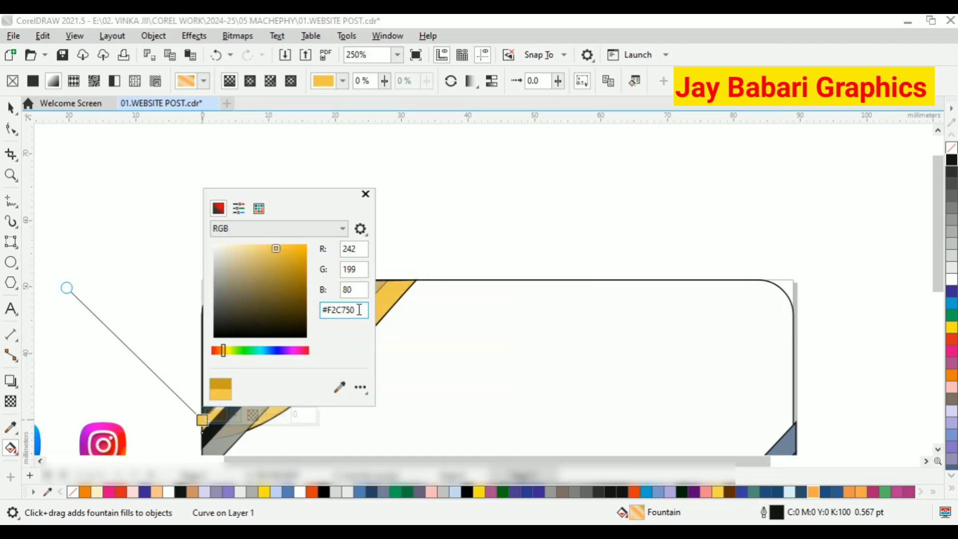
right_click(326, 306)
click(370, 354)
right_click(359, 312)
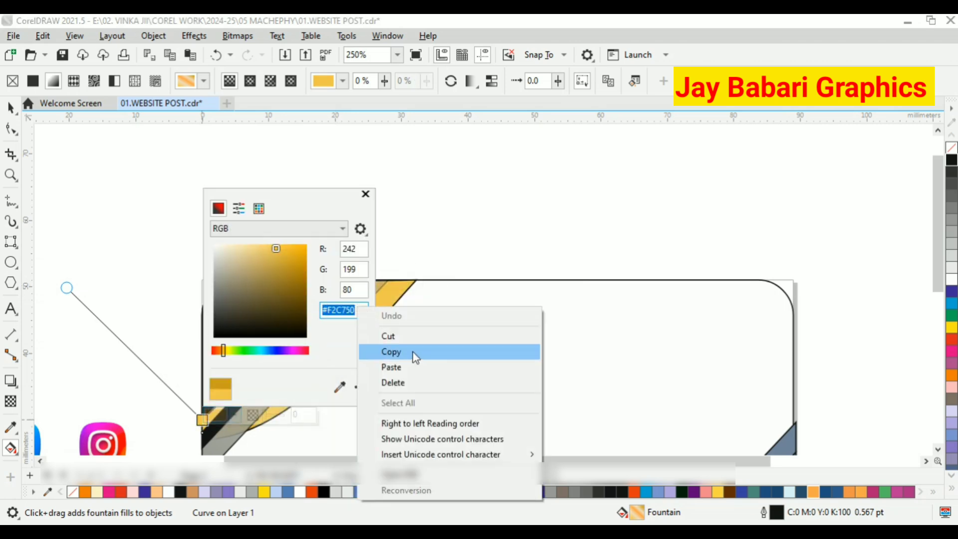
click(412, 351)
Copy hex colour #CC9D1D from the end node of the thin strip's gradient and paste it into the start node.
click(398, 332)
click(335, 285)
click(367, 278)
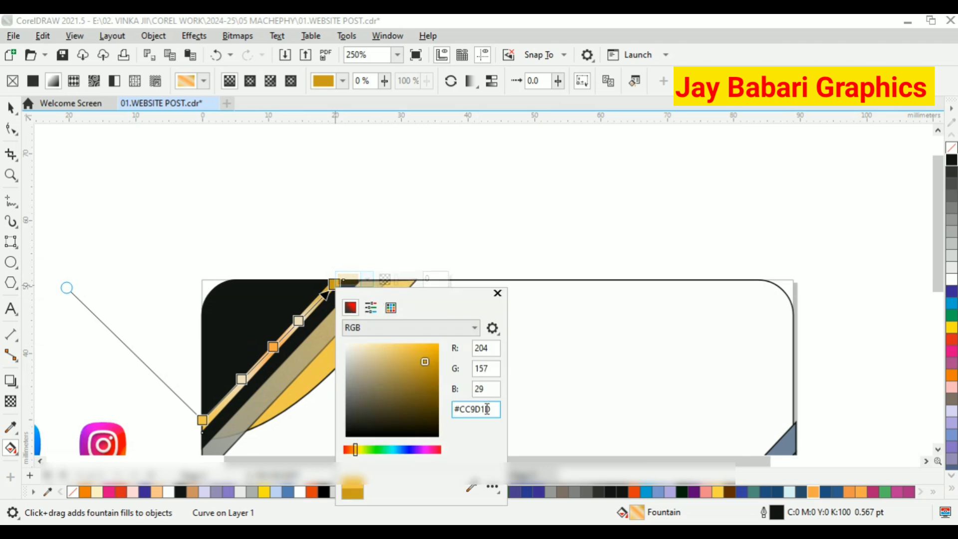
right_click(456, 410)
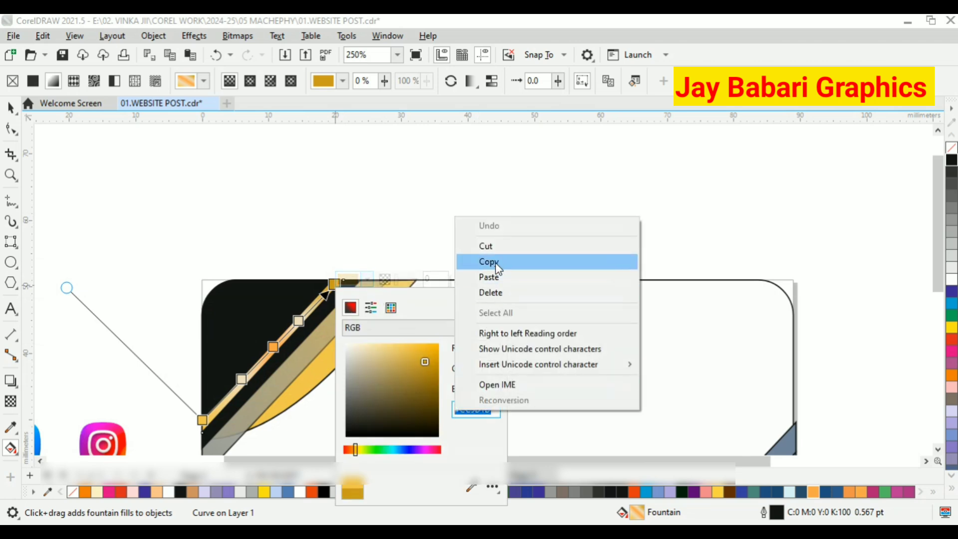
click(491, 260)
click(421, 242)
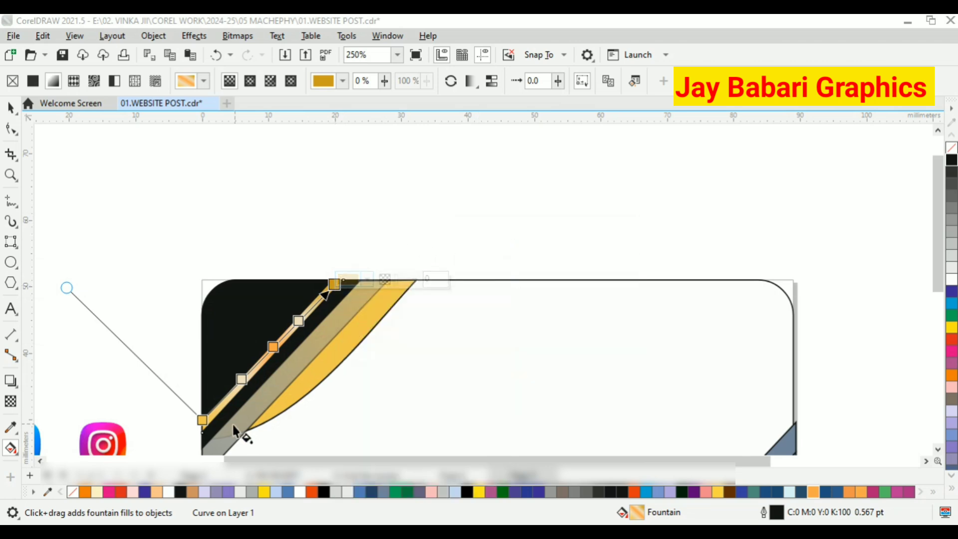
click(202, 419)
click(235, 415)
right_click(324, 313)
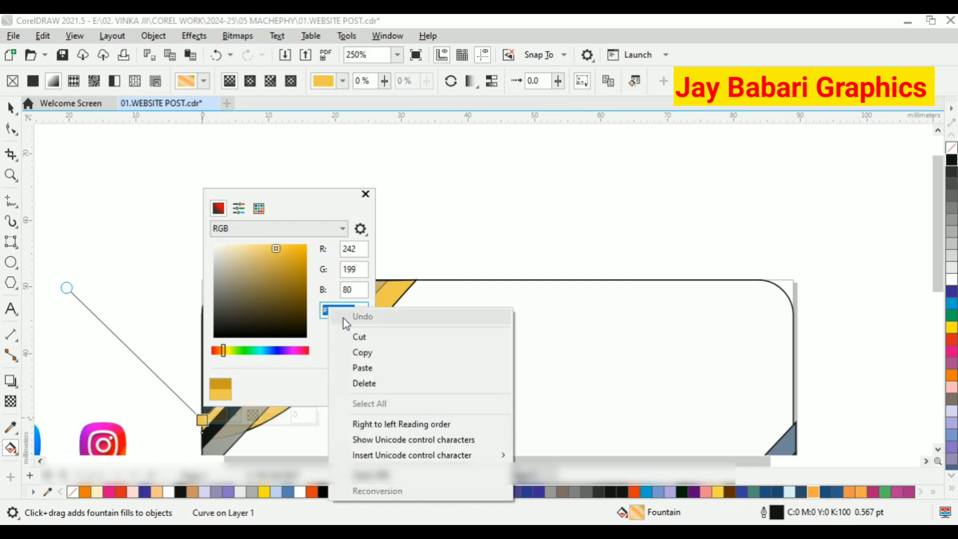
click(361, 366)
click(433, 226)
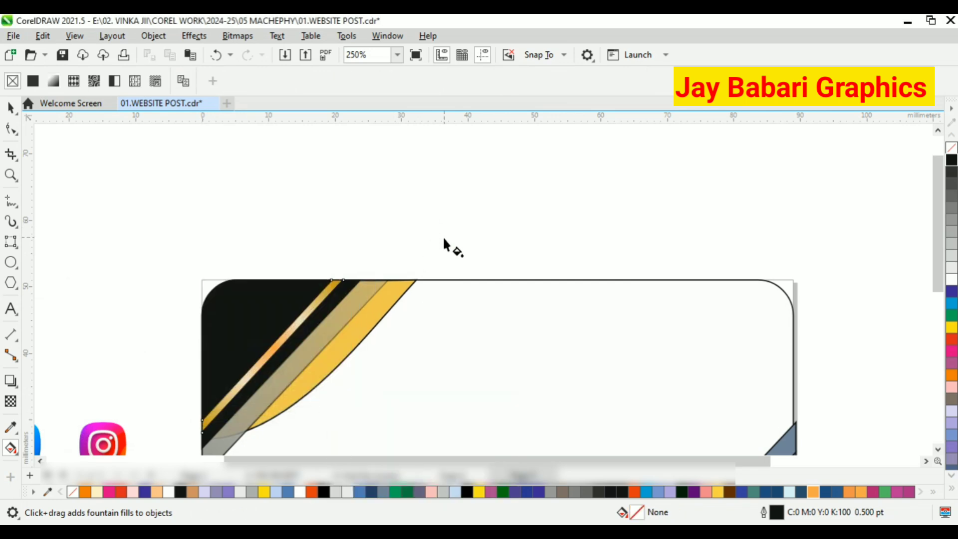
Recolour the middle orange node of the thin strip's gradient with the copied gold #CC9D1D.
click(279, 348)
click(272, 346)
click(307, 342)
click(291, 118)
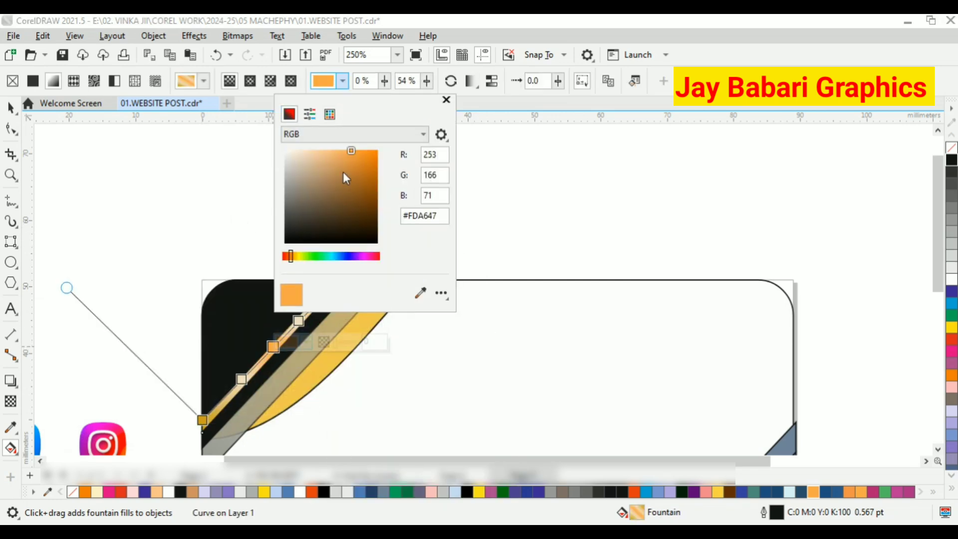
drag(291, 256, 295, 257)
click(358, 165)
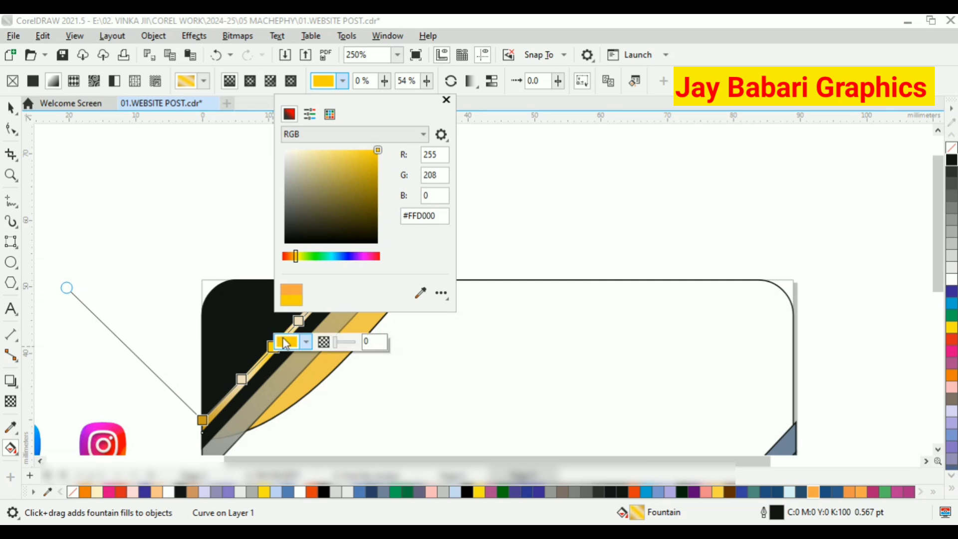
right_click(418, 216)
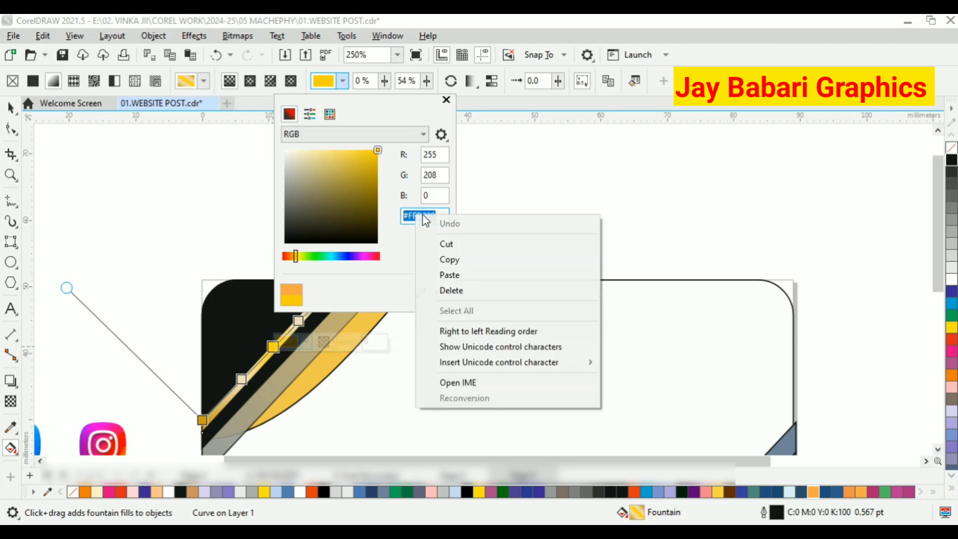
click(457, 272)
click(471, 220)
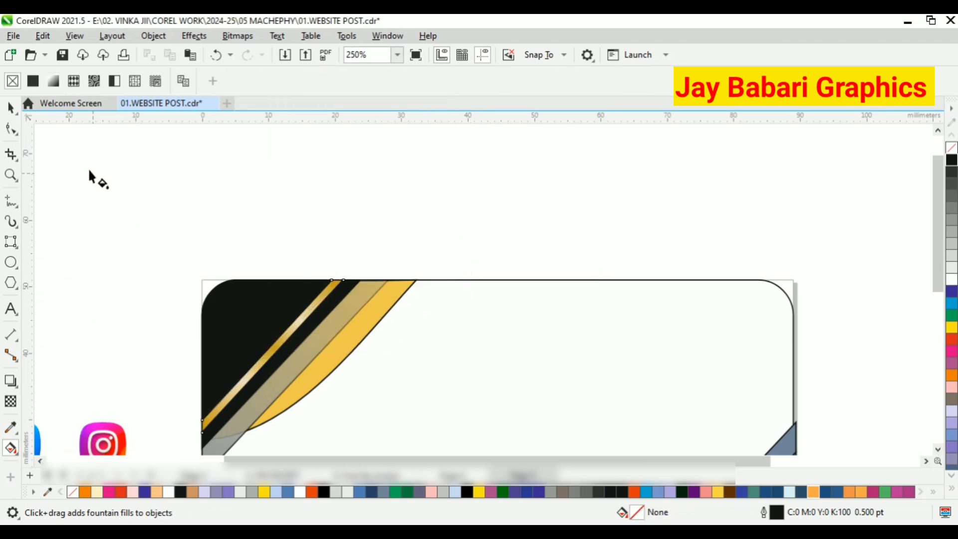
Copy the thin strip's gold gradient onto the curved yellow shape using the Attributes Eyedropper.
key(space)
scroll(196, 174, down, 2)
scroll(220, 292, up, 1)
click(12, 428)
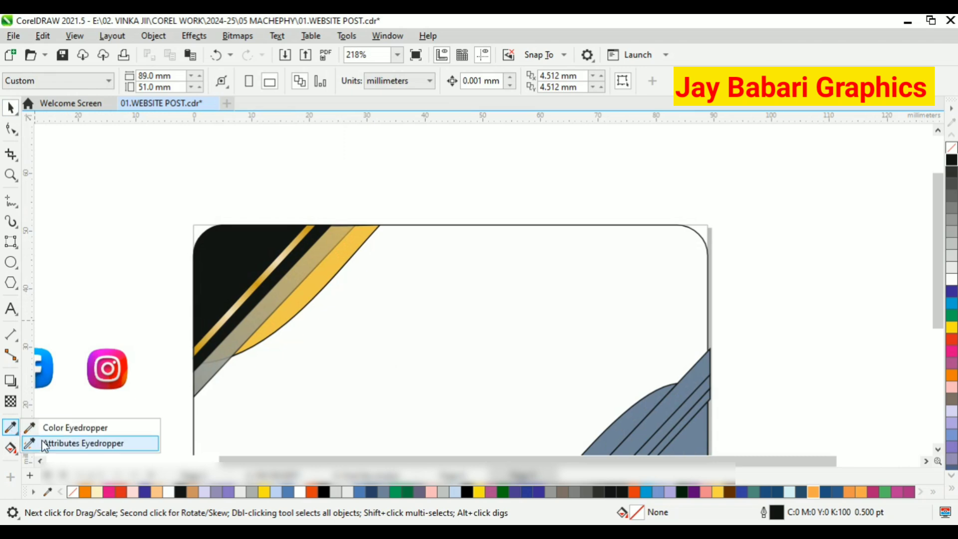
click(75, 442)
click(280, 252)
click(302, 293)
Try to apply the sampled gold gradient to the translucent grey strip, and undo it.
scroll(287, 311, up, 3)
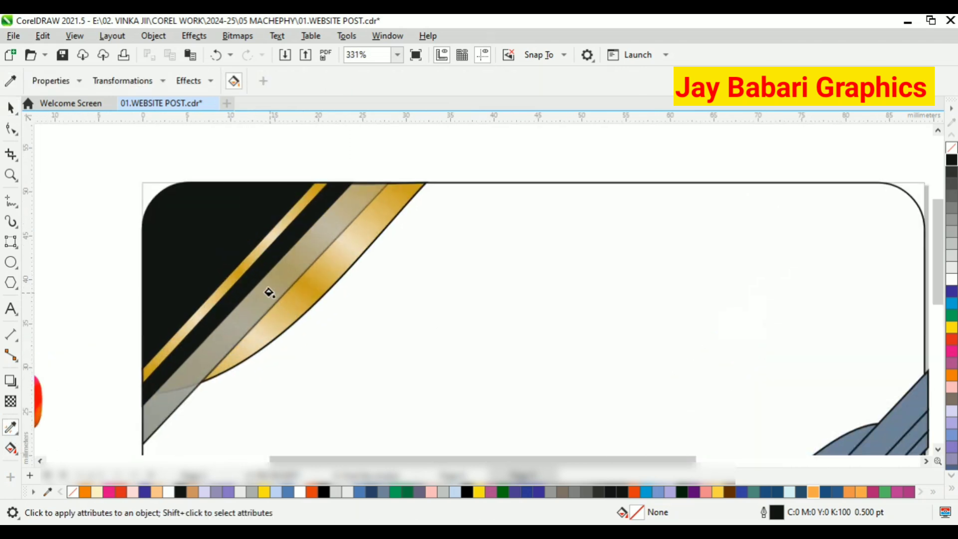
click(268, 293)
scroll(273, 303, down, 2)
key(space)
click(252, 344)
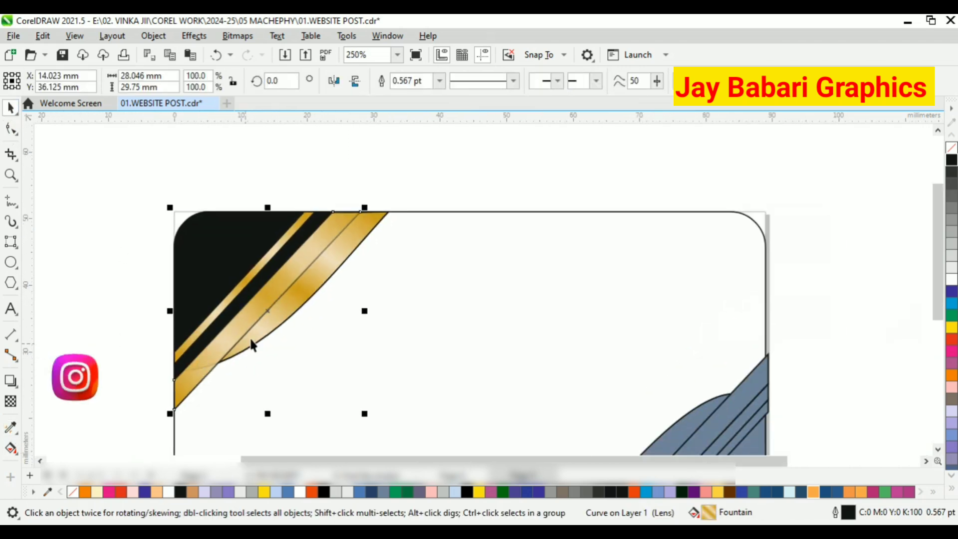
key(ctrl+z)
key(Escape)
Adjust the grey strip's fountain transparency so it starts outside the card's lower left and ends beyond its top edge.
click(314, 250)
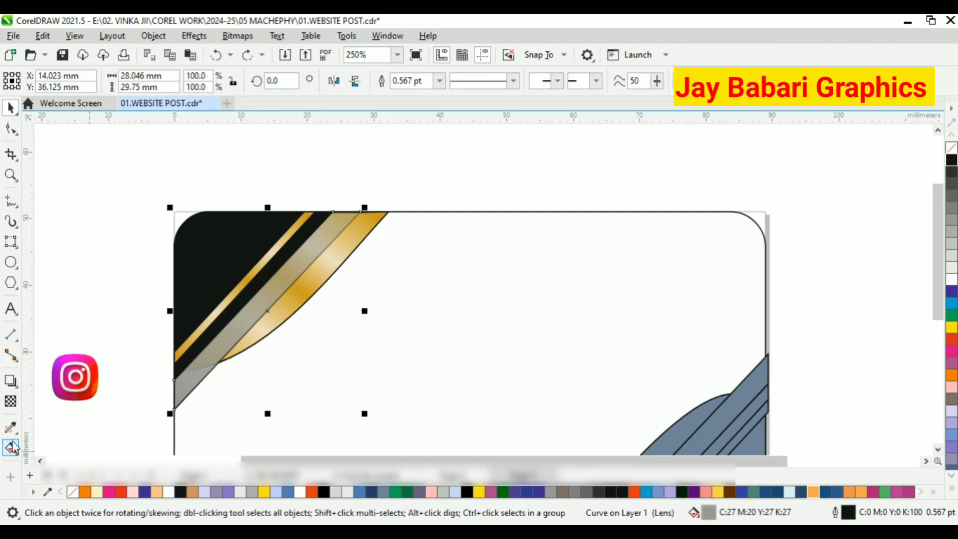
click(11, 401)
drag(278, 282, 223, 345)
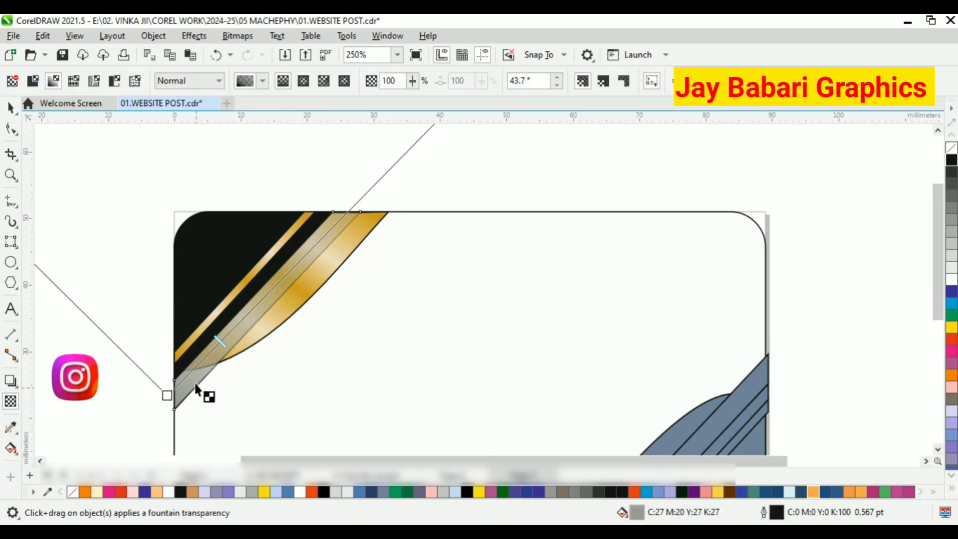
scroll(196, 350, down, 3)
drag(176, 377, 143, 416)
scroll(174, 392, up, 1)
scroll(174, 396, up, 2)
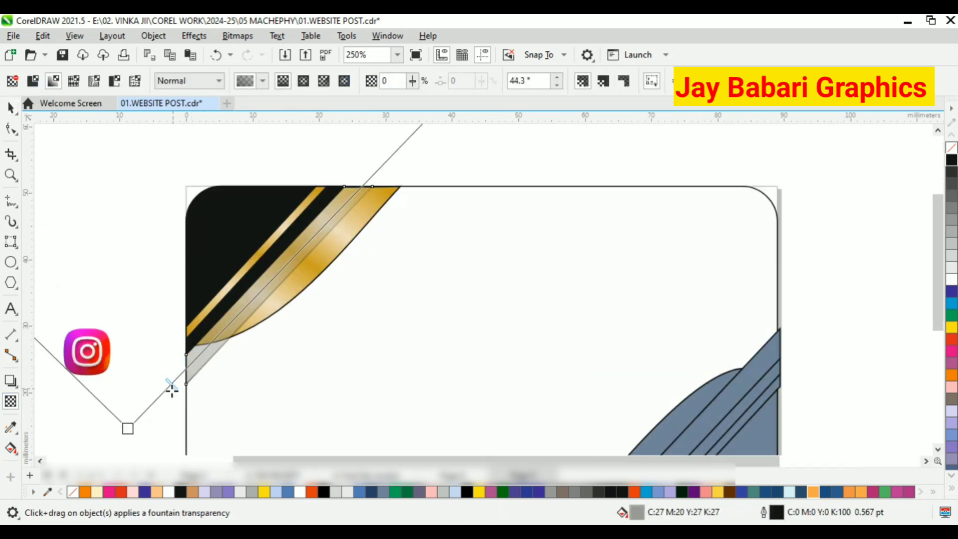
scroll(175, 389, down, 2)
drag(410, 134, 399, 141)
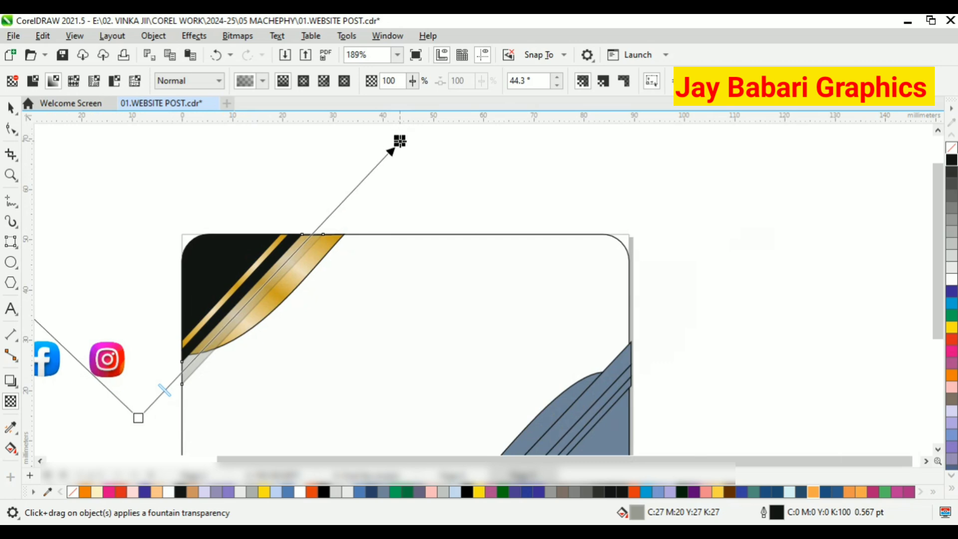
Remove the outlines from the five upper-left corner shapes and group them.
click(10, 108)
click(226, 192)
scroll(231, 186, down, 1)
drag(143, 194, 352, 393)
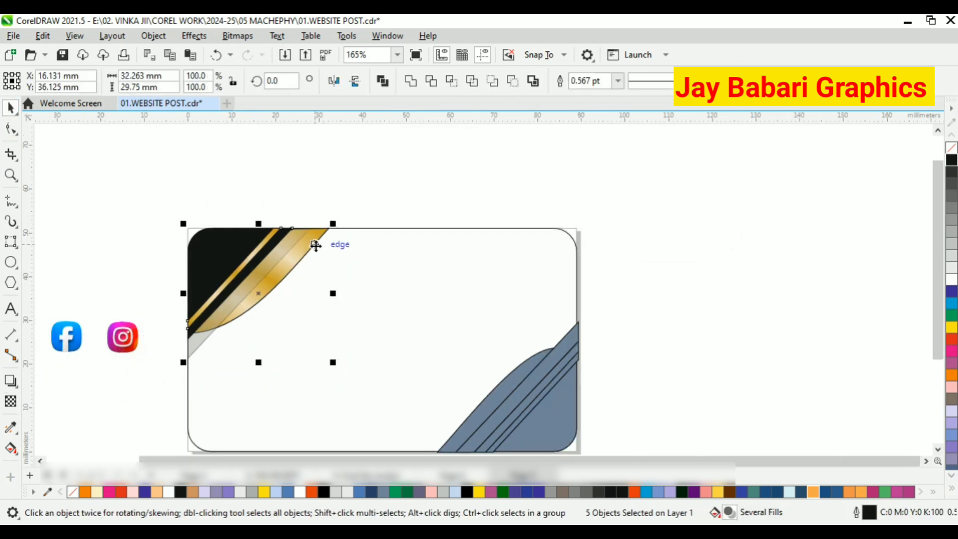
right_click(296, 254)
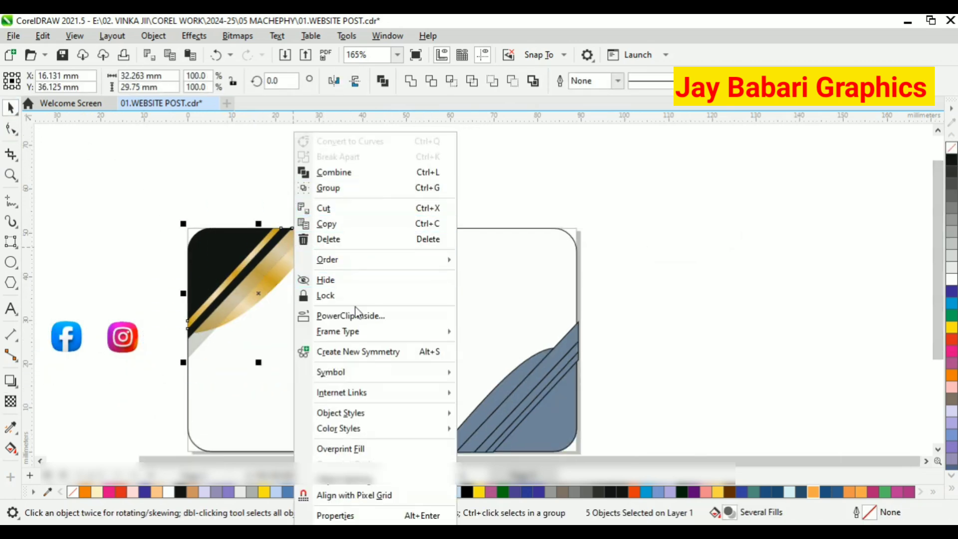
click(333, 193)
click(234, 220)
Delete the blue-grey strip shapes from the card's lower-right corner.
scroll(235, 220, down, 1)
click(416, 359)
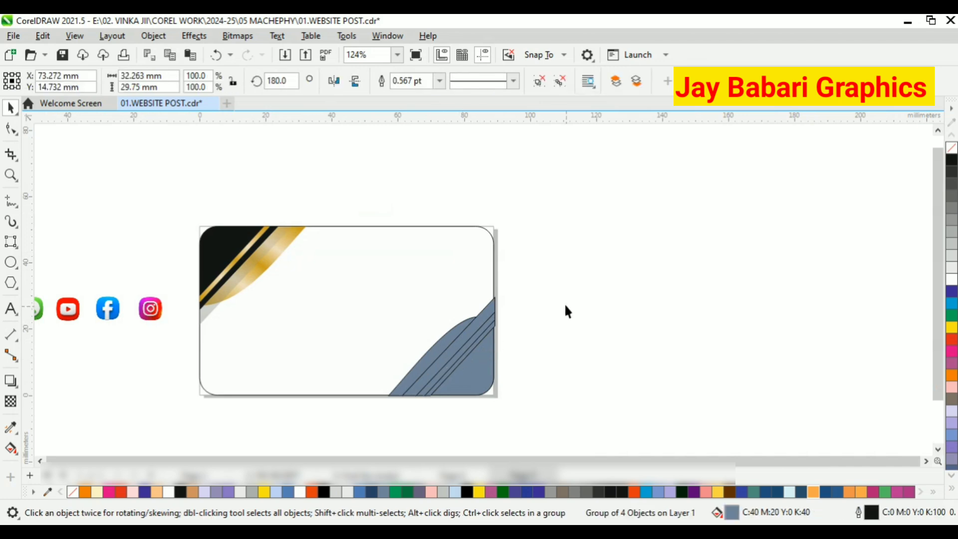
scroll(340, 438, down, 1)
key(Delete)
key(ctrl+z)
key(ctrl+z)
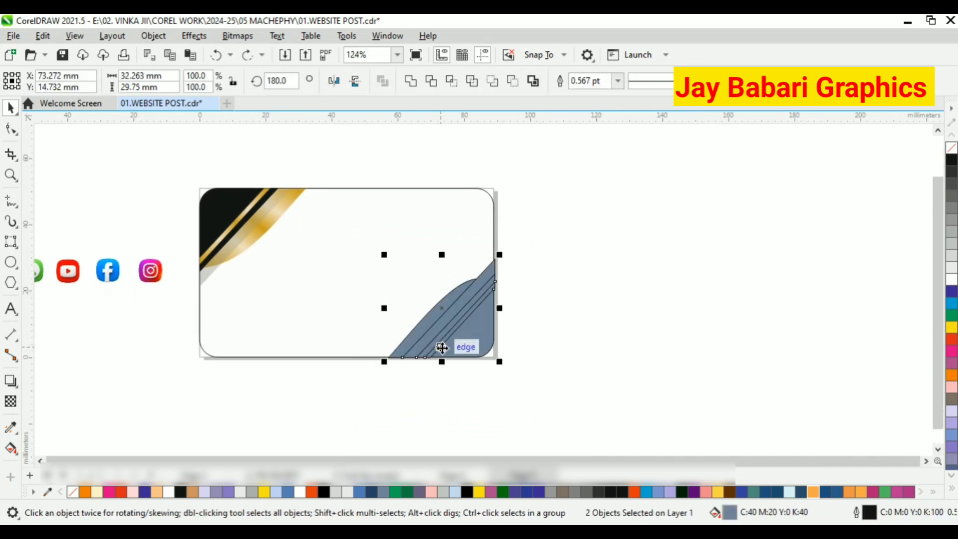
click(516, 289)
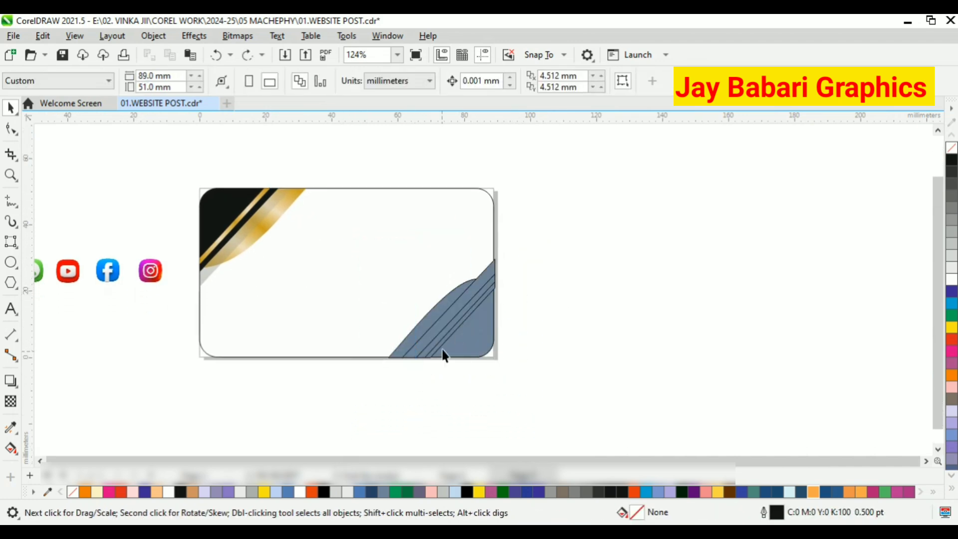
drag(325, 435, 324, 436)
right_click(422, 329)
click(475, 239)
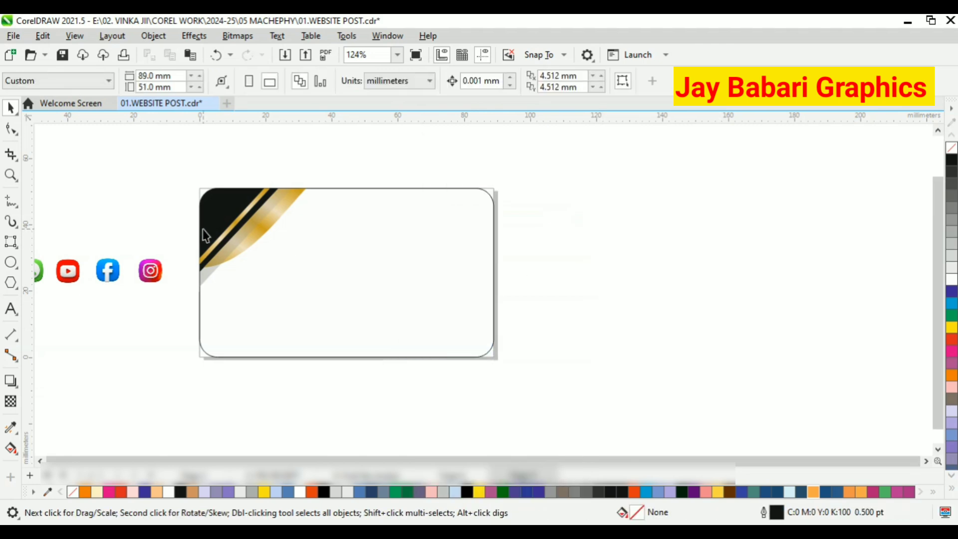
Duplicate the gold and black corner group in place and mirror the copy both horizontally and vertically.
click(234, 227)
right_click(255, 229)
click(335, 138)
right_click(336, 140)
click(388, 248)
click(333, 80)
click(355, 80)
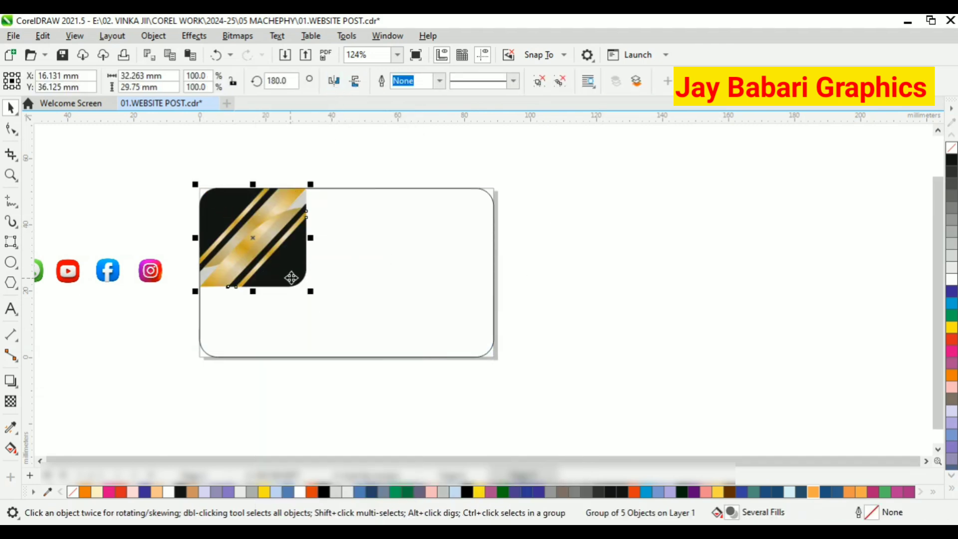
Move the mirrored group into the card's lower-right corner and align it with the rounded card edge.
drag(298, 278, 489, 344)
scroll(489, 344, up, 3)
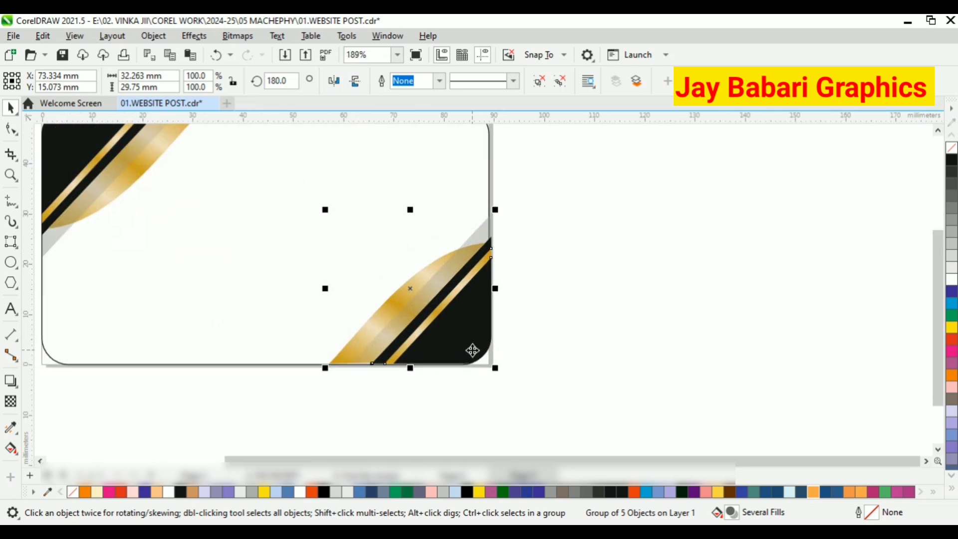
scroll(481, 351, up, 5)
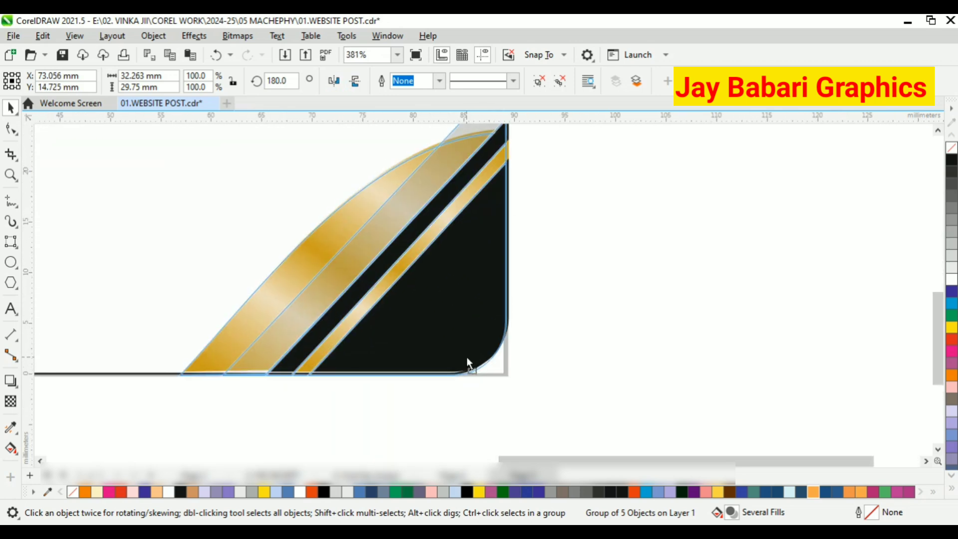
drag(466, 357, 466, 357)
scroll(465, 357, down, 5)
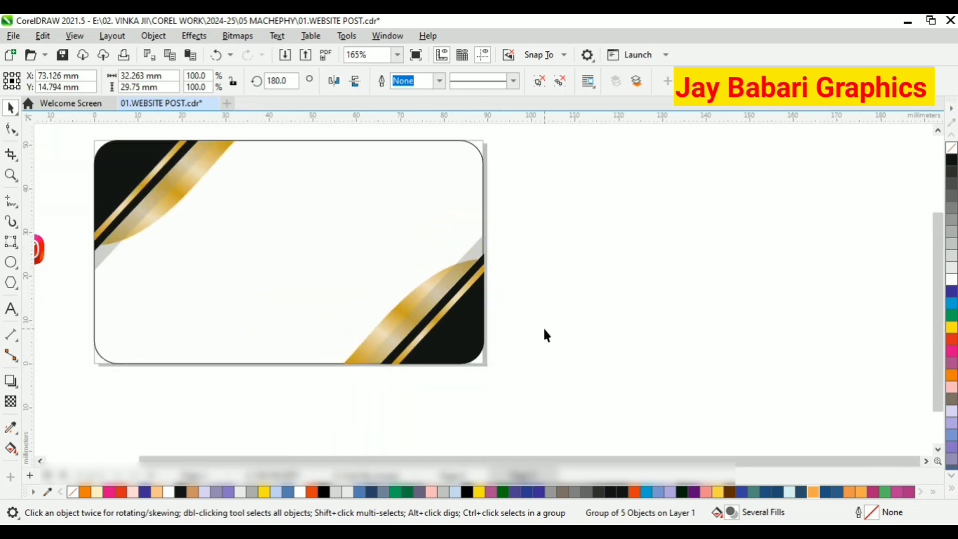
PowerClip both decorative corner groups inside the rounded card rectangle.
right_click(468, 316)
click(521, 280)
click(437, 203)
scroll(522, 344, down, 3)
click(523, 344)
right_click(276, 238)
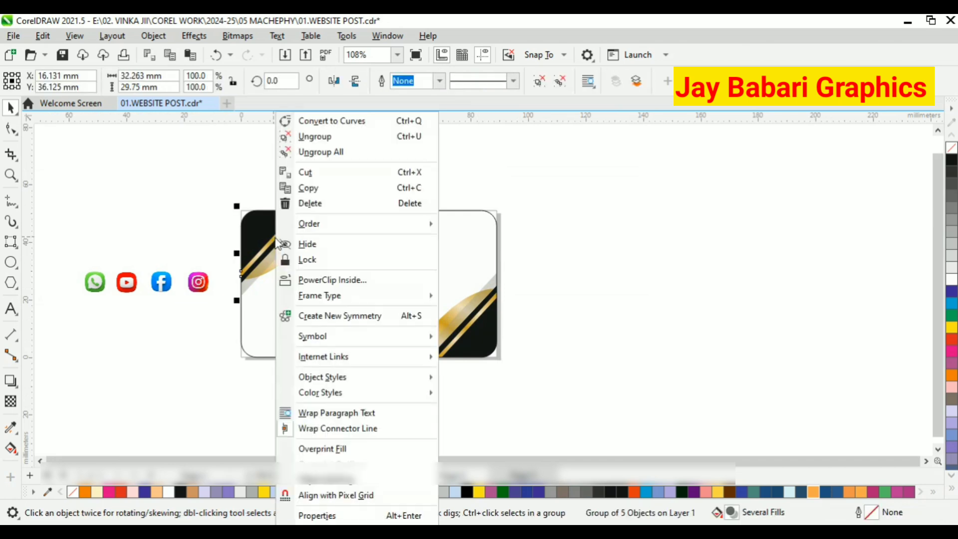
click(331, 279)
click(496, 272)
click(588, 290)
scroll(448, 283, up, 1)
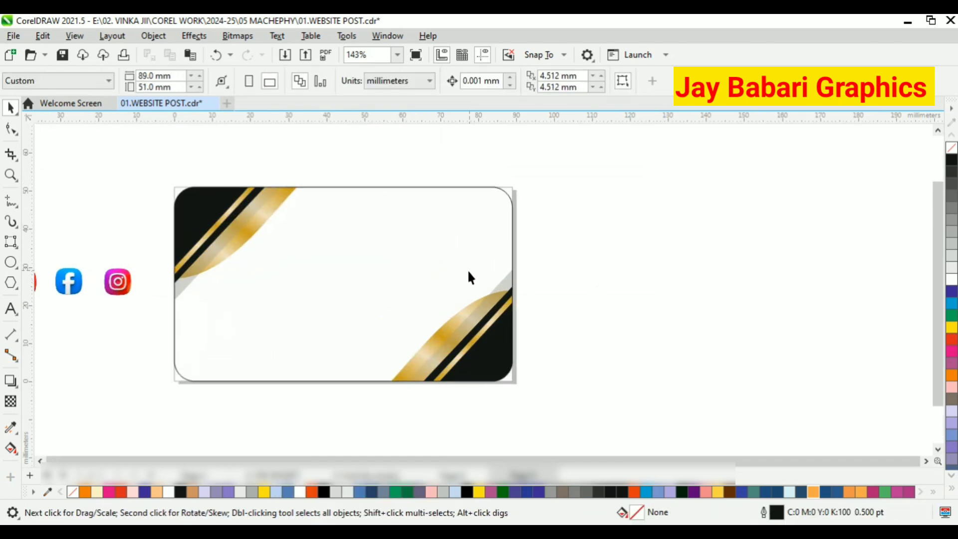
scroll(362, 288, down, 2)
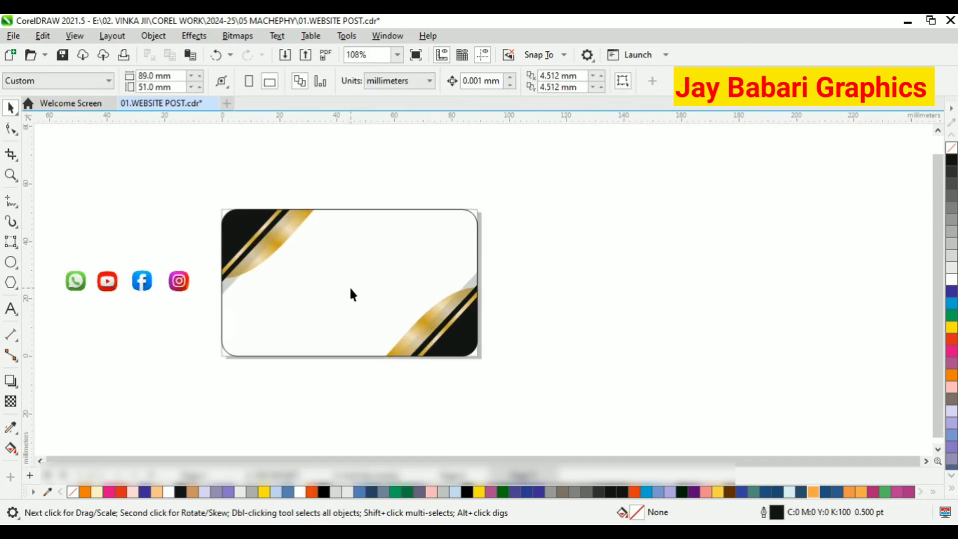
Draw a downward-pointing pentagon flowchart shape about 15 × 10 mm in the card's upper middle and fill it orange.
click(12, 262)
click(19, 292)
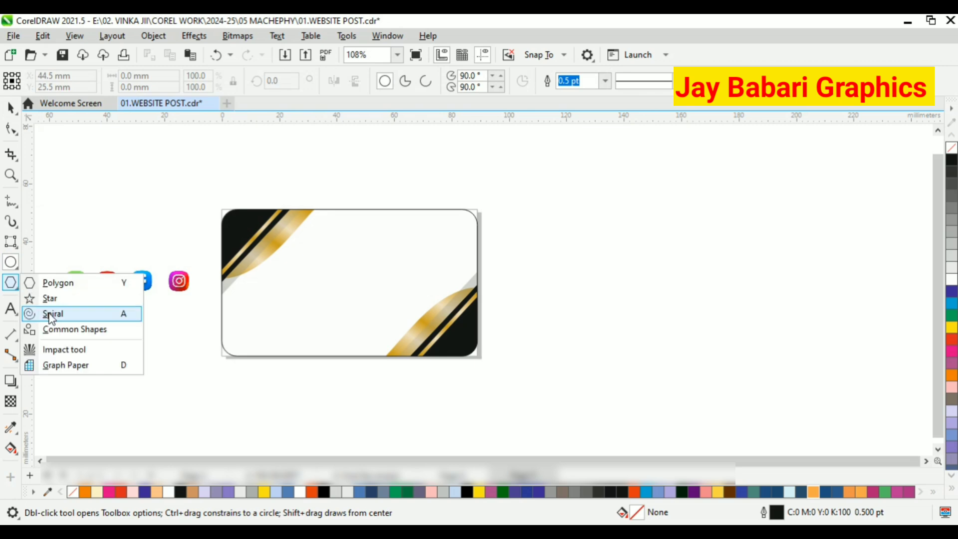
click(73, 330)
click(383, 81)
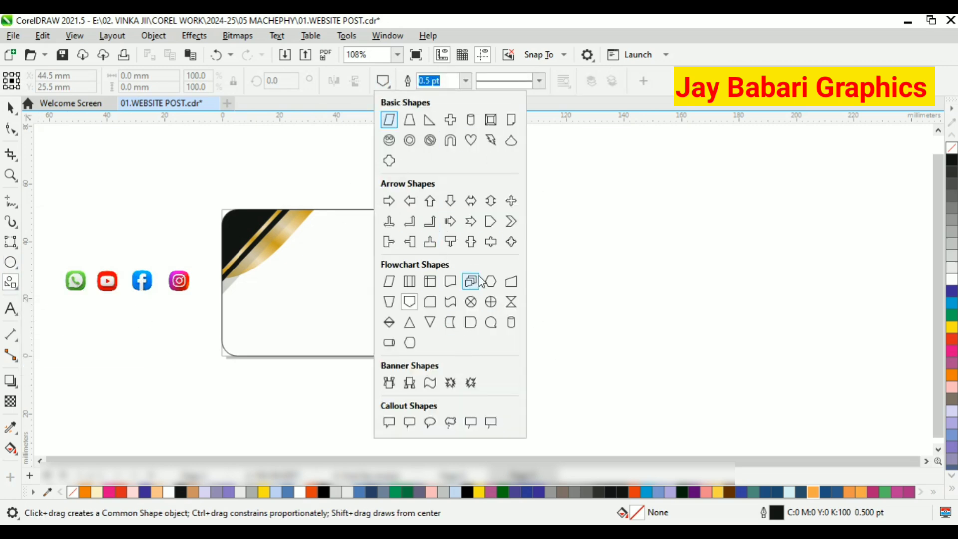
click(409, 303)
drag(332, 248, 384, 285)
key(space)
click(952, 375)
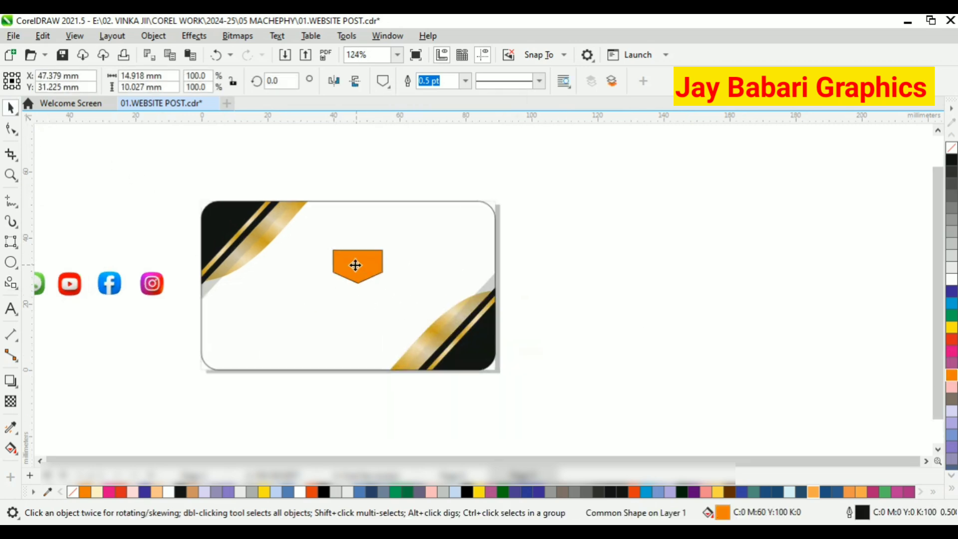
Create a smaller concentric copy inside the orange pentagon and fill it white.
scroll(355, 264, up, 3)
drag(424, 232, 420, 242)
click(951, 279)
scroll(520, 276, down, 2)
click(515, 278)
Select both the orange and white pentagons and remove their outlines.
drag(705, 216, 310, 316)
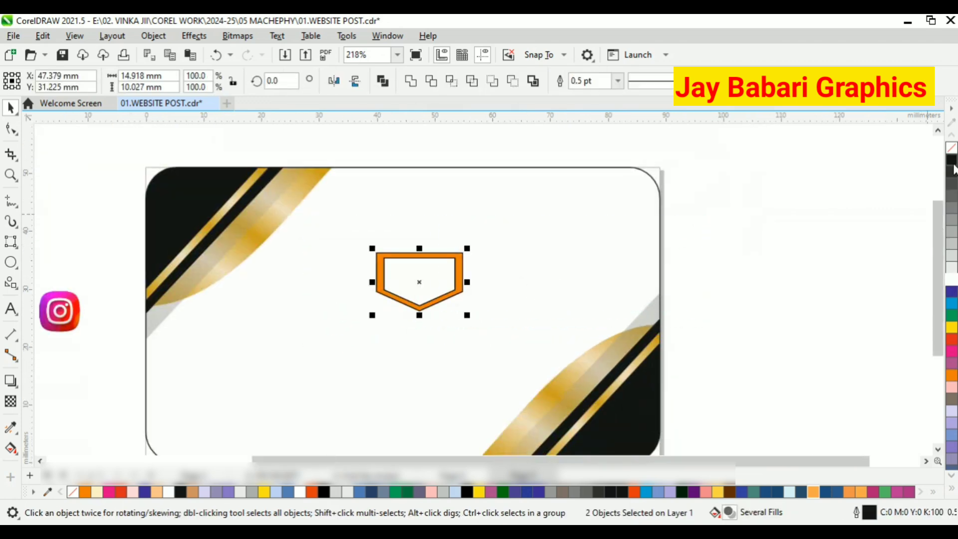
click(877, 224)
drag(496, 227, 440, 307)
key(ctrl+z)
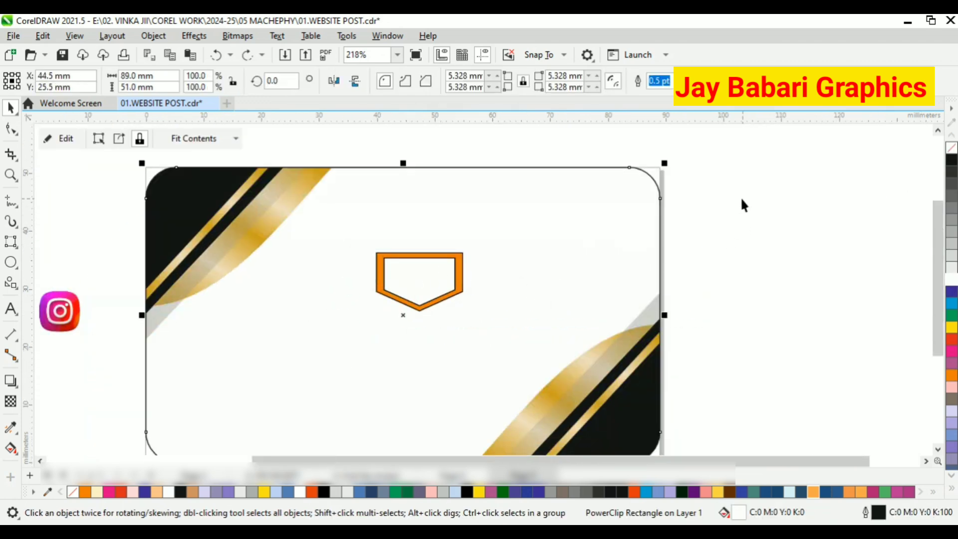
drag(740, 200, 340, 314)
right_click(950, 148)
click(810, 228)
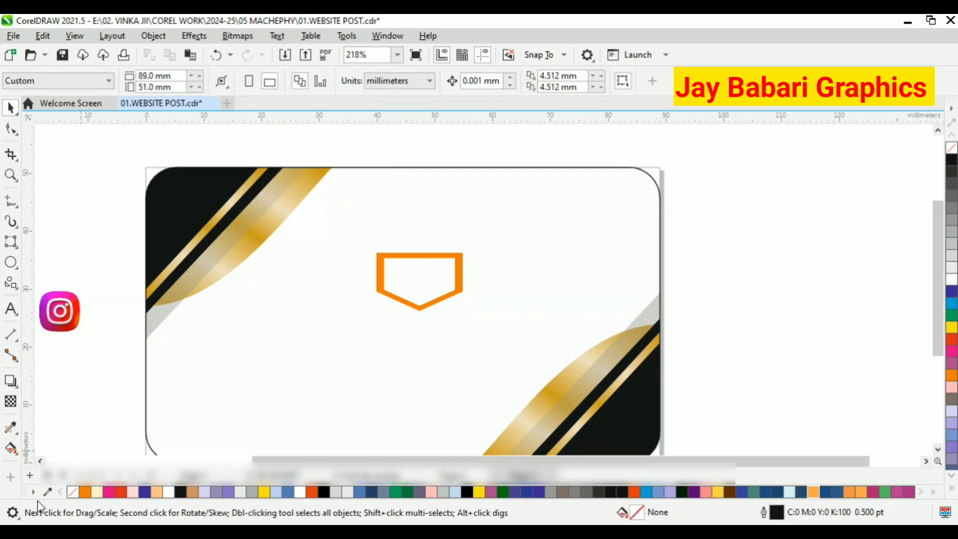
Try to copy the gold corner strip's attributes onto the orange pentagon with the Attributes Eyedropper and undo the change.
click(10, 427)
click(254, 223)
scroll(391, 260, up, 1)
click(372, 253)
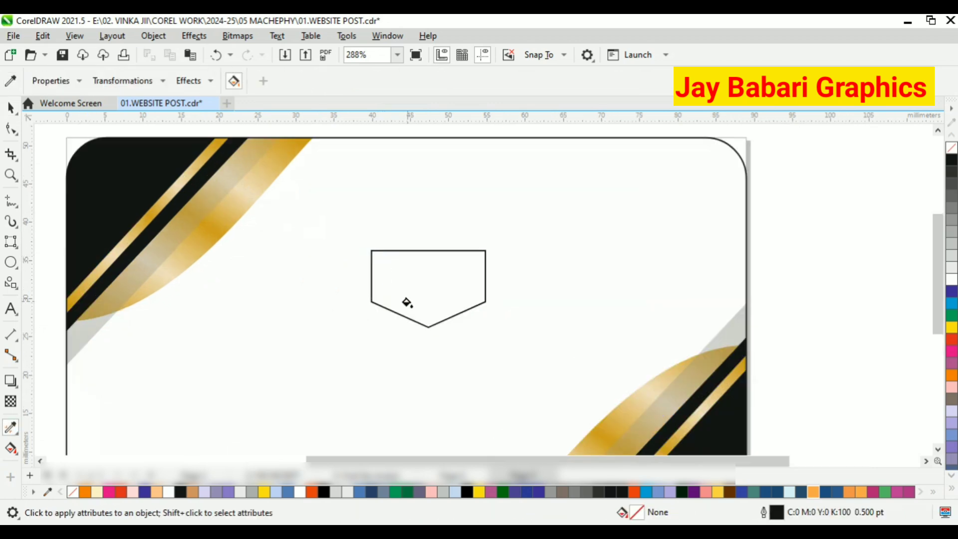
key(ctrl+z)
scroll(404, 303, up, 2)
scroll(237, 332, down, 5)
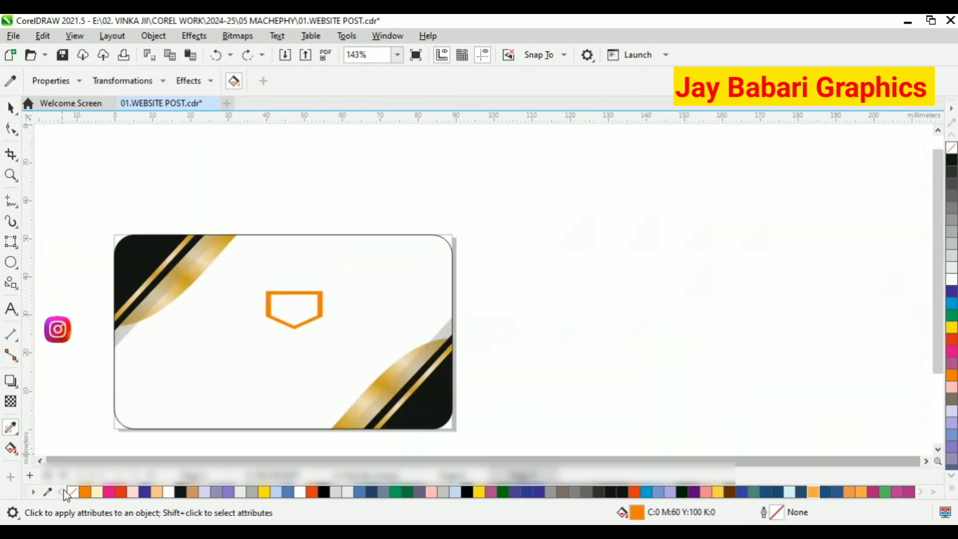
Try sampling attributes at the gold corner again and apply them to both the outer and inner pentagons.
scroll(198, 289, up, 2)
key(space)
key(space)
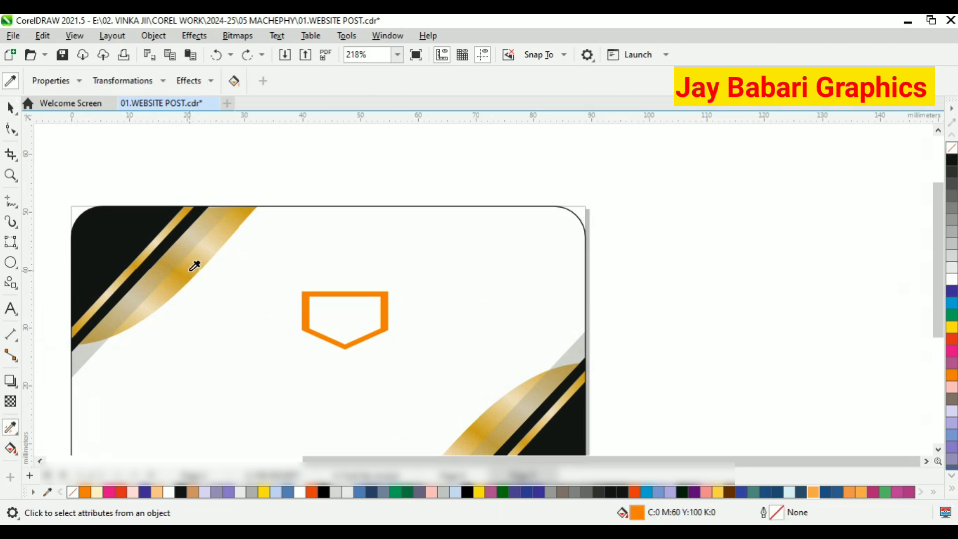
click(194, 265)
scroll(328, 306, up, 3)
click(376, 277)
scroll(382, 327, down, 1)
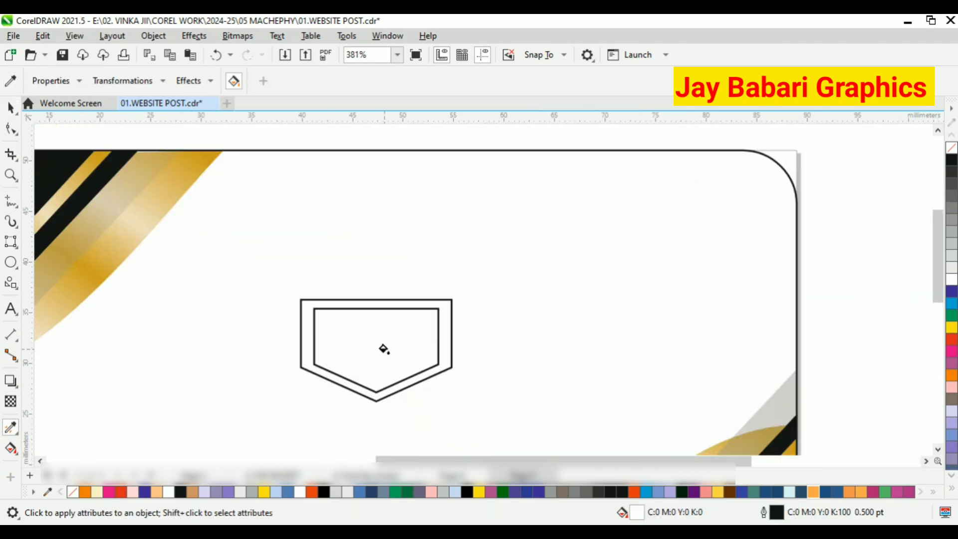
scroll(384, 348, down, 1)
key(space)
Sample light gold from the upper corner strip with the Color Eyedropper and fill the outer pentagon with it.
click(11, 427)
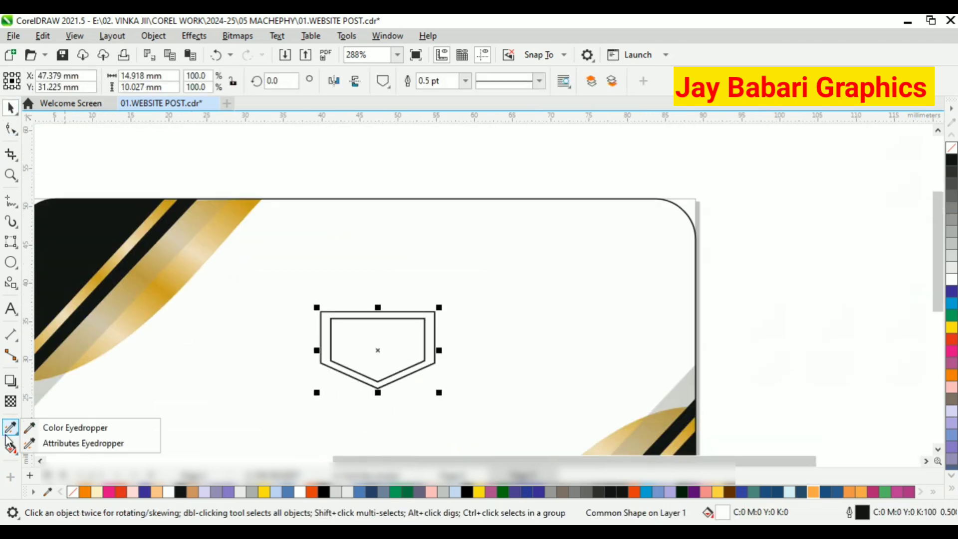
click(65, 425)
click(192, 263)
scroll(346, 325, up, 2)
click(373, 335)
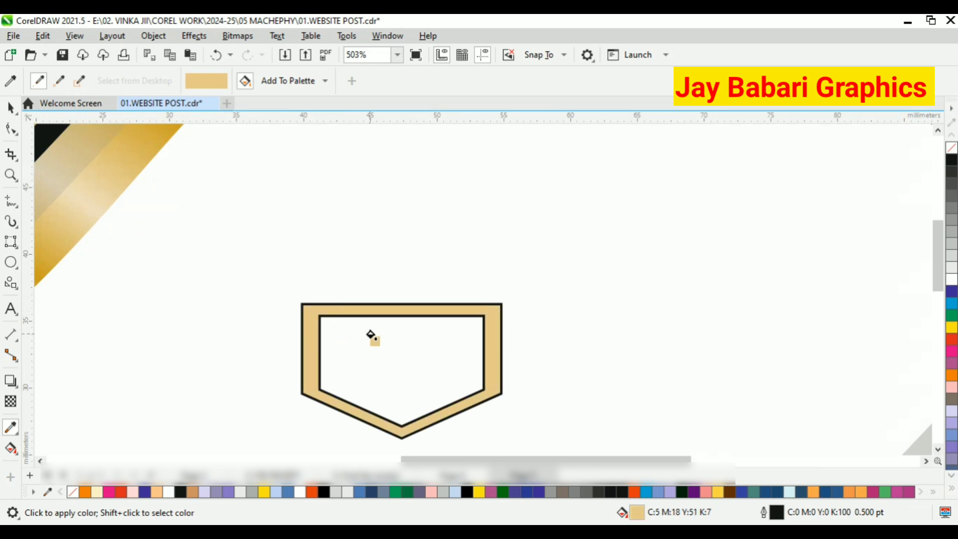
scroll(387, 366, down, 4)
key(space)
Give the outer pentagon an elliptical fountain fill centred inside the emblem.
drag(482, 231, 344, 403)
click(423, 294)
scroll(369, 354, up, 2)
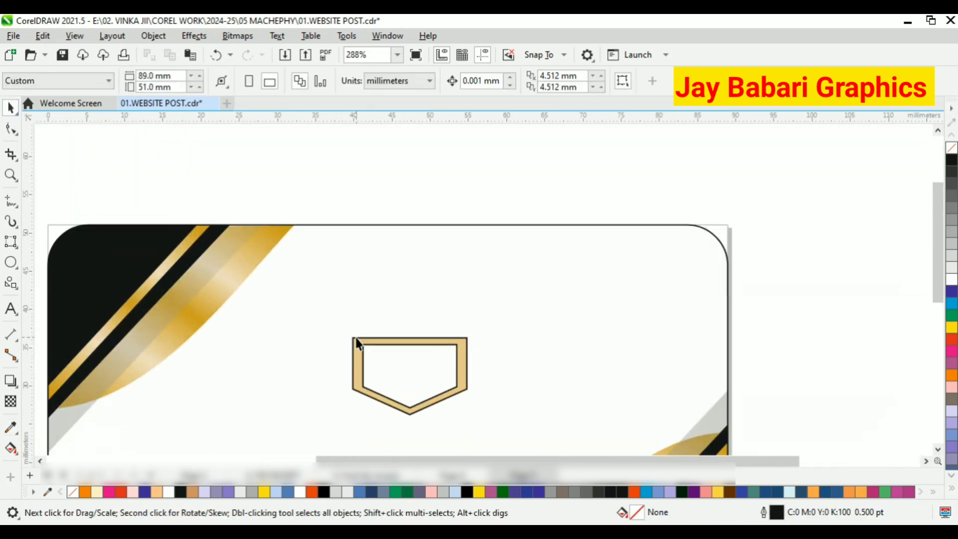
click(355, 342)
click(10, 447)
drag(421, 368, 459, 337)
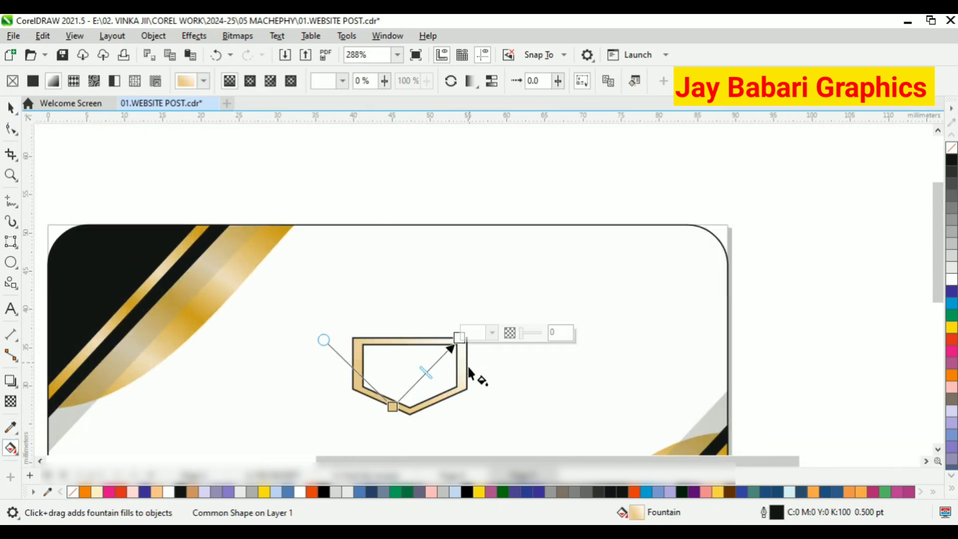
click(247, 84)
drag(425, 371, 401, 377)
Set the centre colour of the outer pentagon's fountain fill to a rich golden orange.
click(406, 392)
click(398, 239)
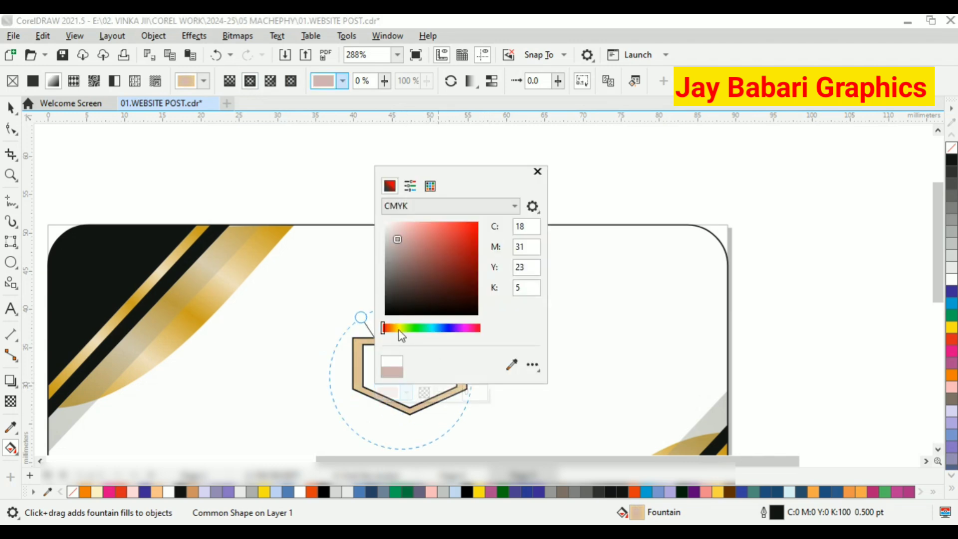
click(399, 330)
drag(422, 233, 422, 239)
click(395, 328)
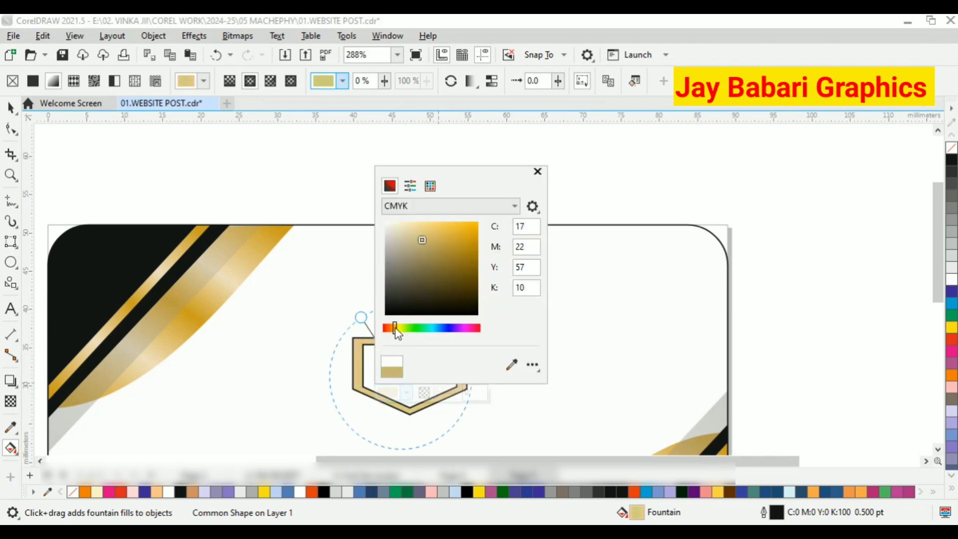
click(618, 304)
Adjust the reach of the outer pentagon's fountain fill and set its end colour to a pale cream.
scroll(448, 337, up, 1)
drag(464, 337, 471, 348)
click(472, 367)
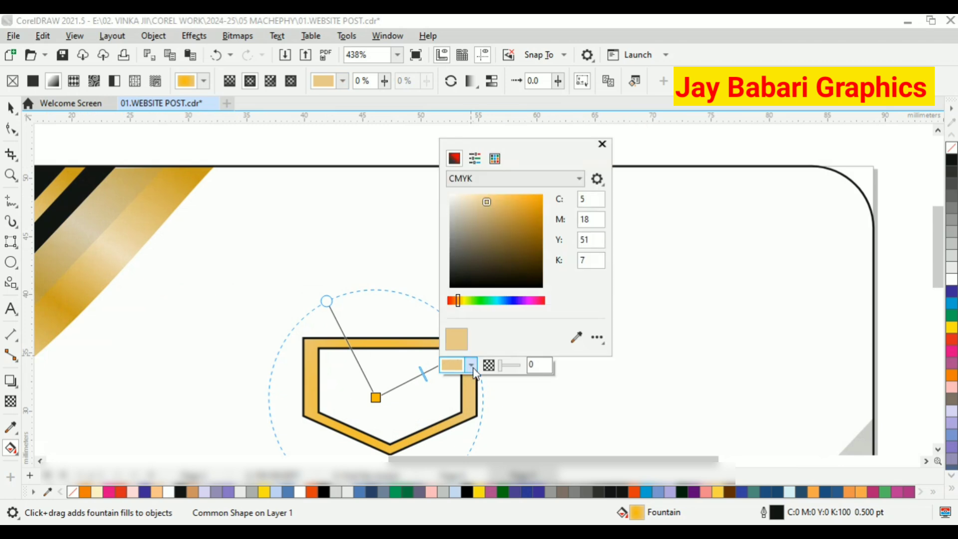
click(466, 202)
click(456, 195)
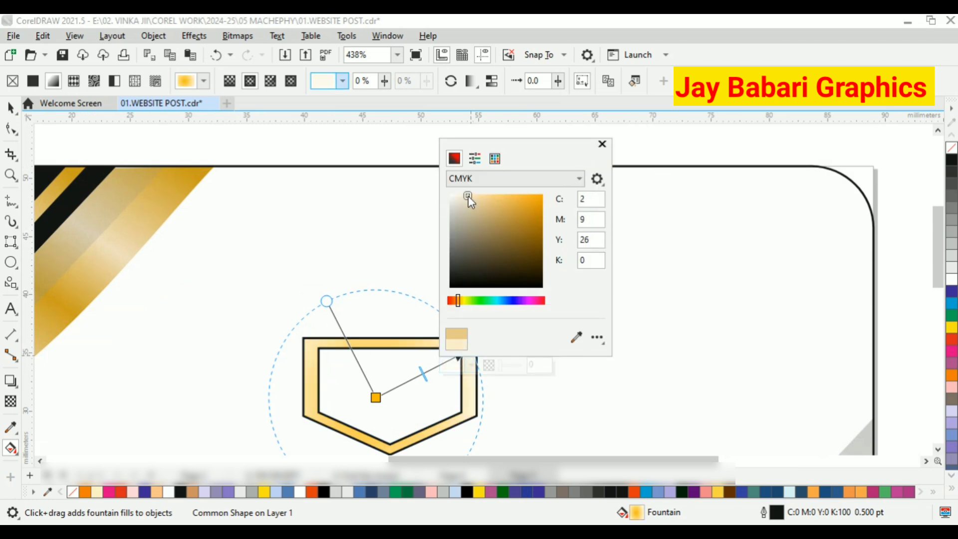
click(671, 159)
Select both emblem pentagons and remove their black outlines.
click(10, 108)
click(394, 217)
scroll(394, 217, down, 2)
drag(349, 168, 469, 349)
right_click(950, 147)
click(874, 228)
scroll(432, 305, up, 1)
scroll(437, 289, down, 1)
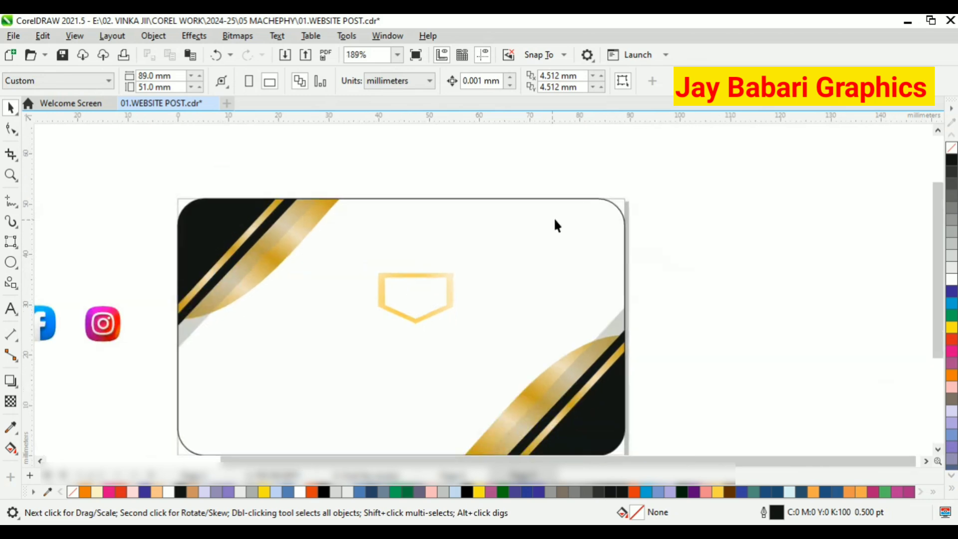
Try a 10% black fill on the card background and return it to white.
click(554, 220)
click(951, 267)
click(633, 257)
scroll(564, 259, down, 1)
click(480, 264)
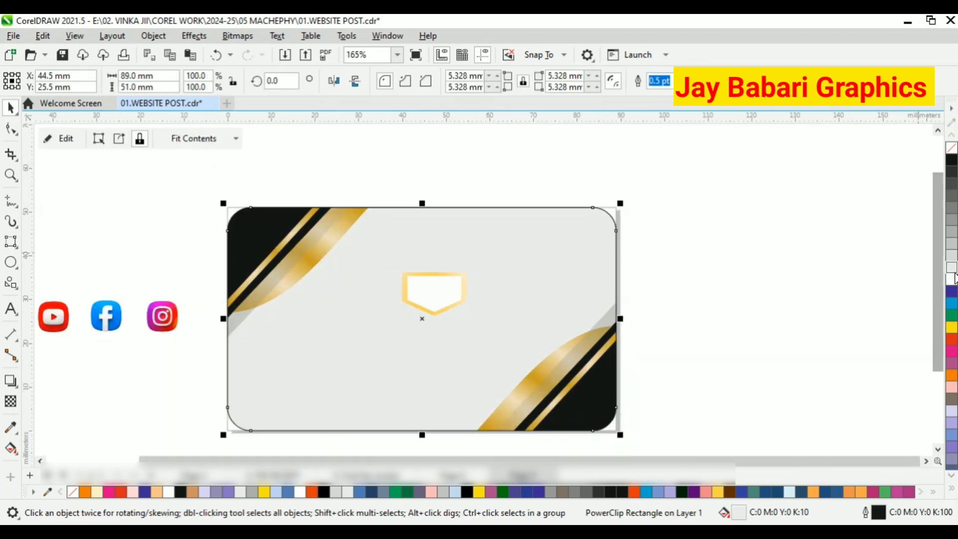
click(951, 280)
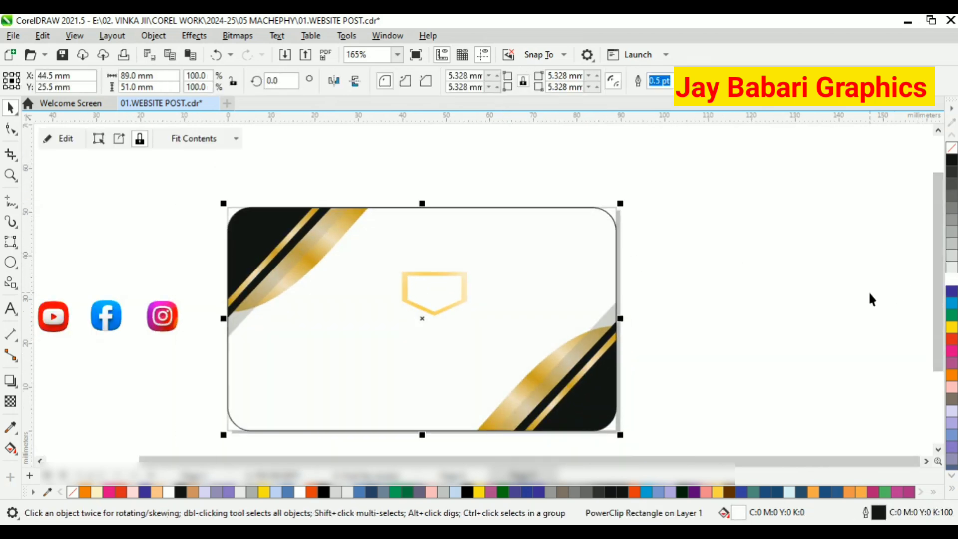
click(748, 297)
Group the two emblem pentagons.
scroll(437, 292, up, 1)
click(402, 316)
right_click(402, 317)
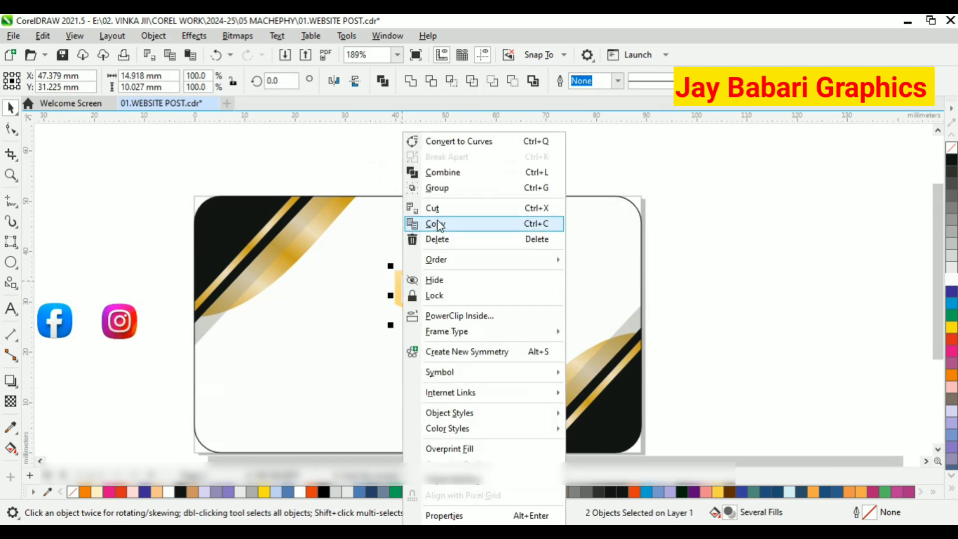
click(436, 222)
Centre the pentagon group on the card rectangle and move it up into the card's upper middle.
click(543, 268)
key(c)
click(738, 338)
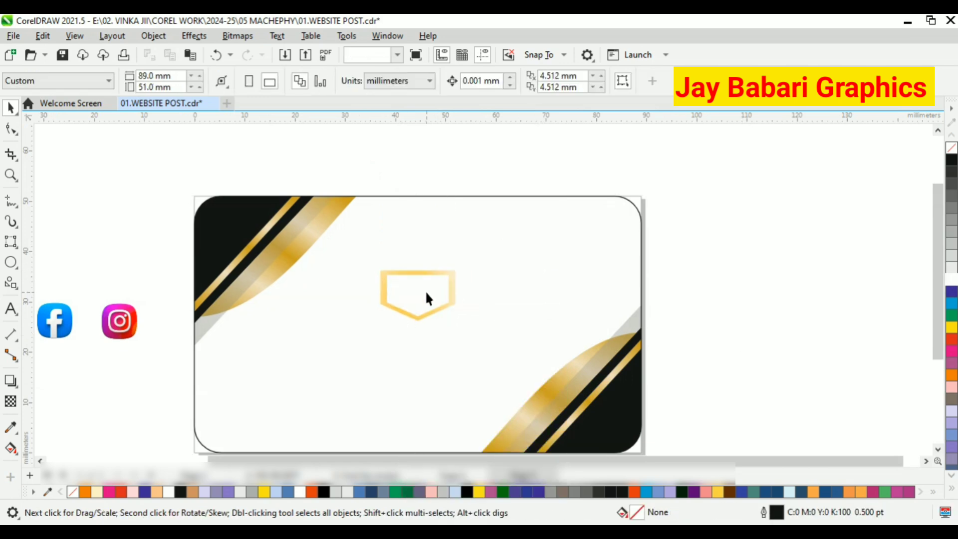
click(426, 291)
shift+click(564, 282)
key(e)
key(Escape)
scroll(454, 300, down, 1)
scroll(471, 306, up, 1)
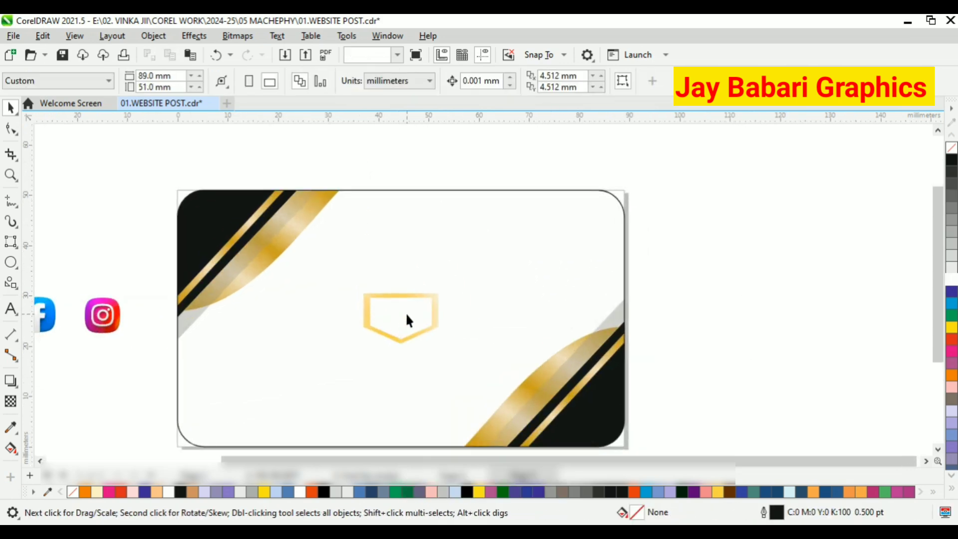
drag(405, 312, 412, 274)
key(Escape)
Add the artistic text "BRAND NAME" in capitals below the pentagon emblem.
click(11, 309)
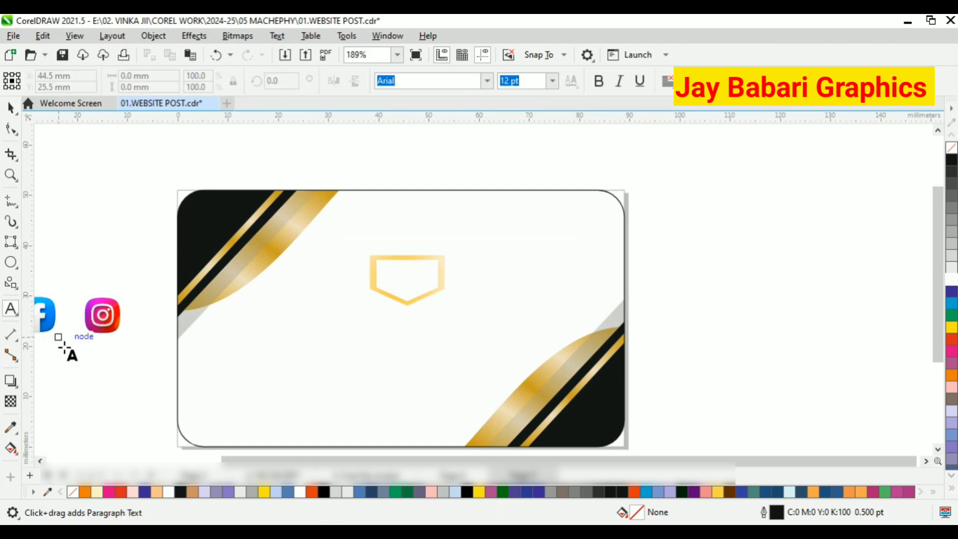
click(324, 329)
text(bra)
key(BackSpace)
key(BackSpace)
key(BackSpace)
text(B)
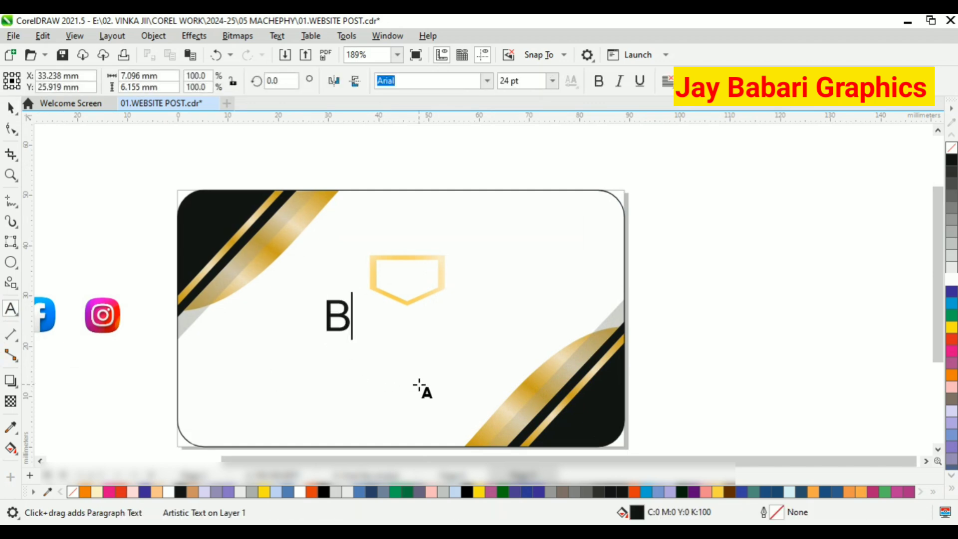
text(RAND NAME)
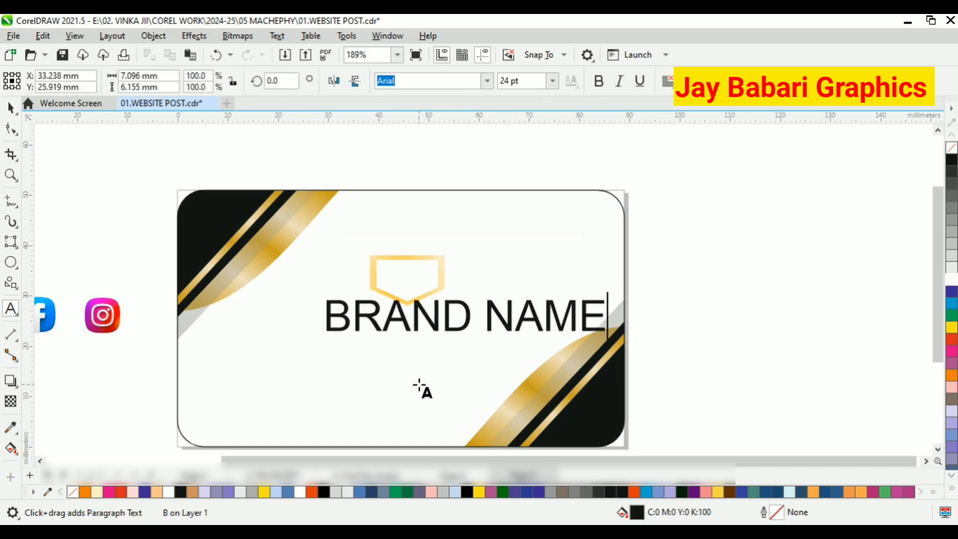
Set the brand name in Arial Black and scale it down to about 45 mm wide.
click(10, 107)
click(487, 80)
click(474, 124)
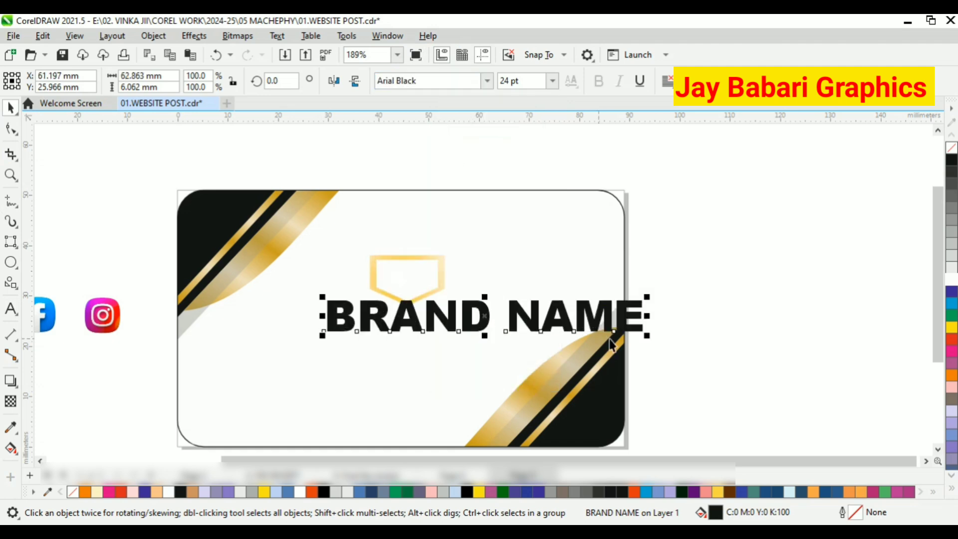
drag(611, 344, 494, 335)
Move the pentagon emblem slightly up and centre it horizontally with the brand name.
click(433, 279)
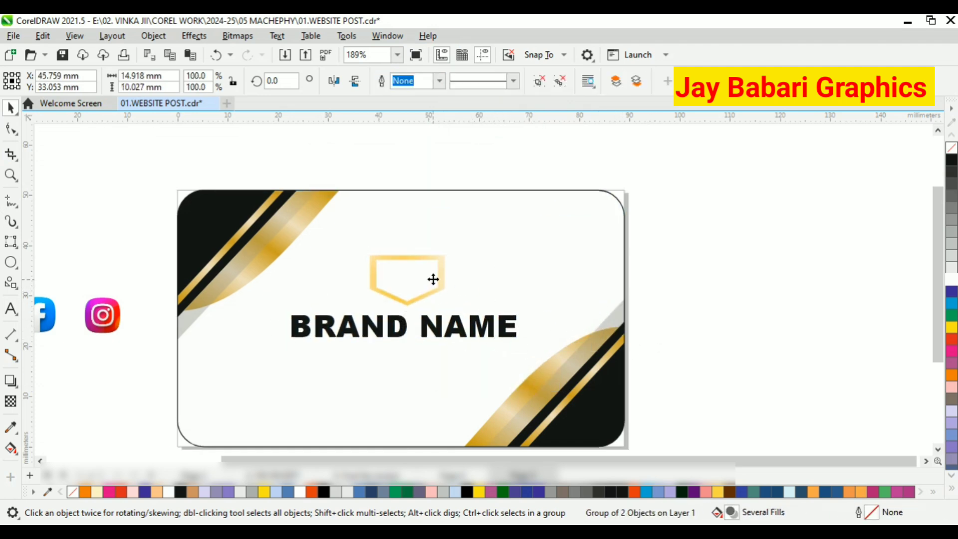
drag(433, 279, 415, 262)
shift+click(439, 330)
key(e)
click(733, 265)
click(501, 268)
scroll(387, 363, down, 3)
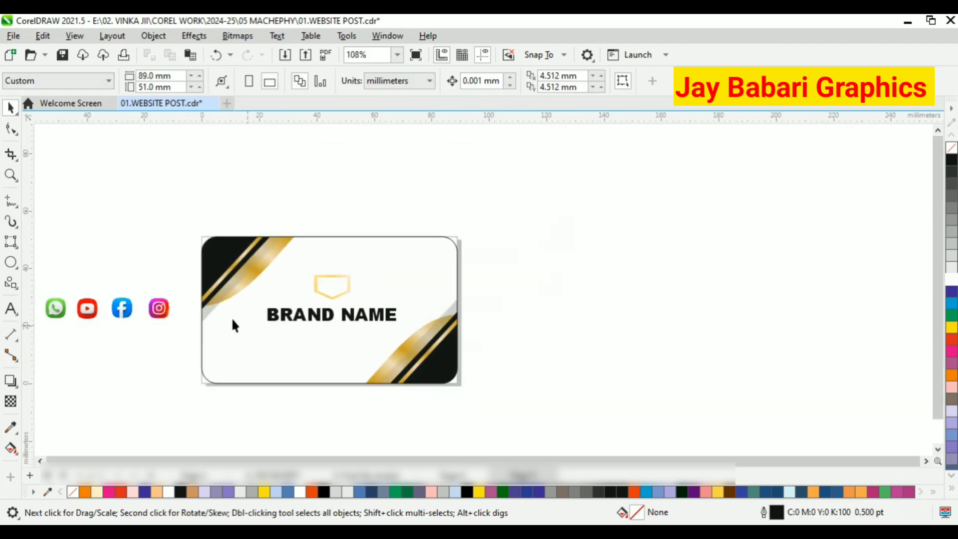
Move the group of four social media icons down beside the card's lower edge.
scroll(56, 307, up, 1)
click(57, 307)
drag(107, 316, 96, 390)
scroll(181, 393, up, 2)
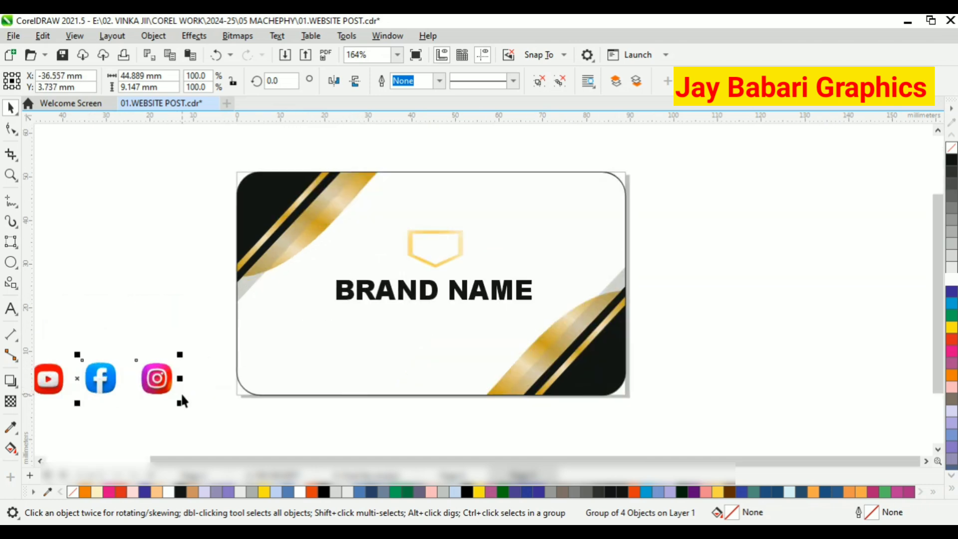
scroll(192, 385, down, 1)
click(260, 408)
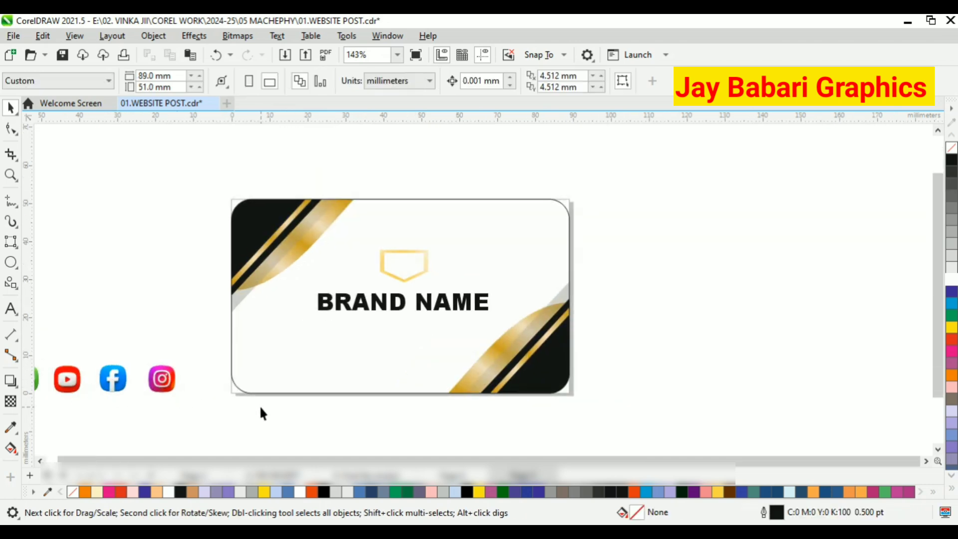
Add the text "YOUR SERVICE DETAILS HERE" on two lines, about 11 pt, in the card's lower left area.
click(10, 309)
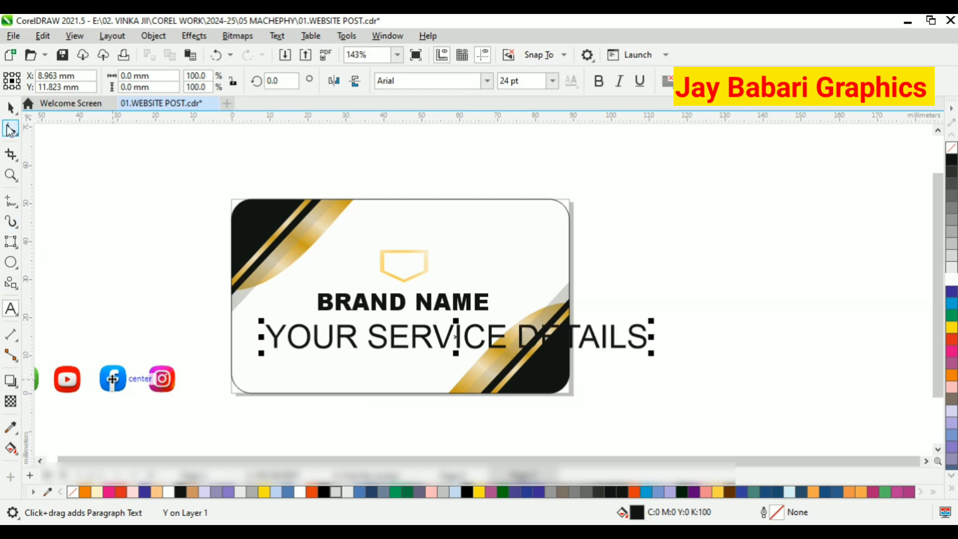
click(11, 107)
drag(651, 352, 439, 344)
drag(414, 330, 403, 358)
key(ctrl+z)
click(419, 327)
click(11, 309)
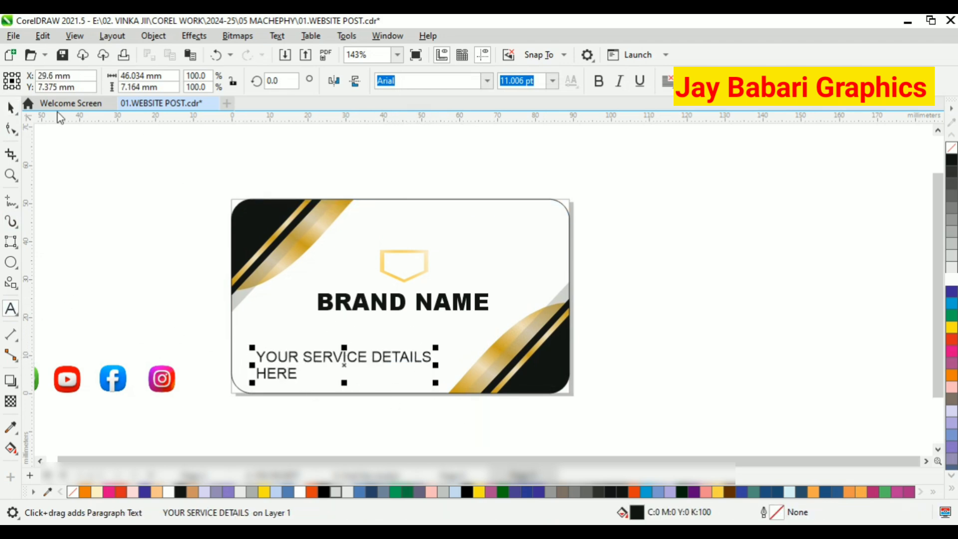
Centre-align the service details text, make it bold and fill it red.
click(11, 107)
click(668, 80)
click(680, 128)
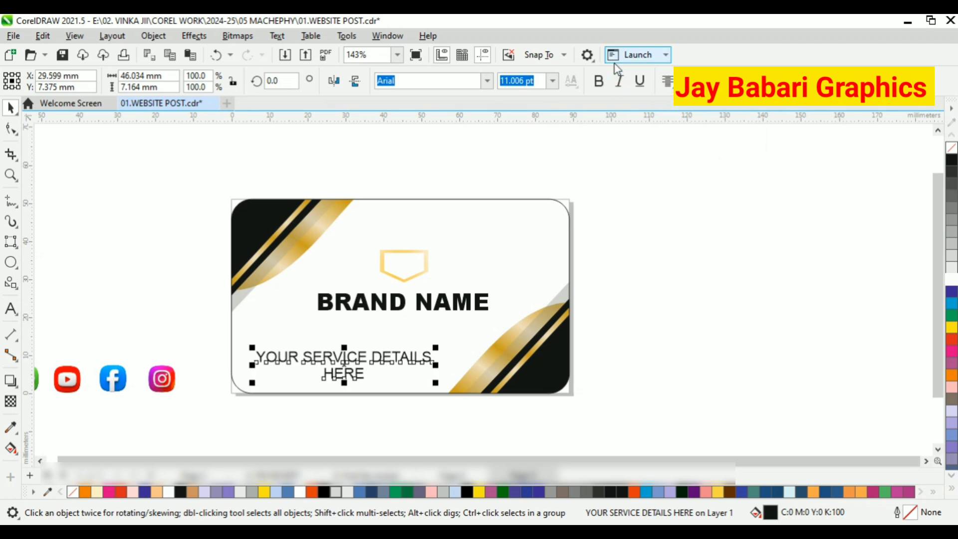
click(599, 80)
scroll(328, 402, up, 2)
drag(408, 336, 400, 333)
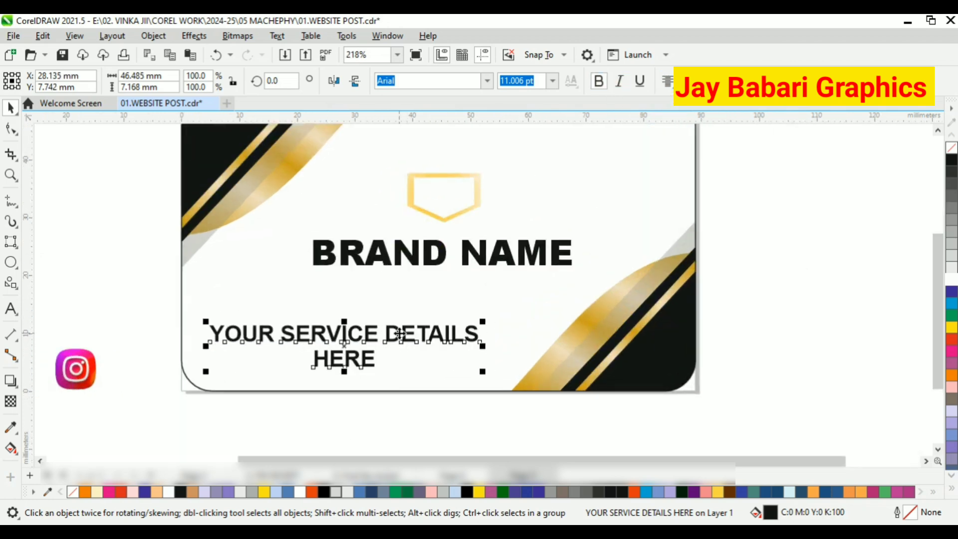
click(952, 338)
click(710, 315)
click(529, 257)
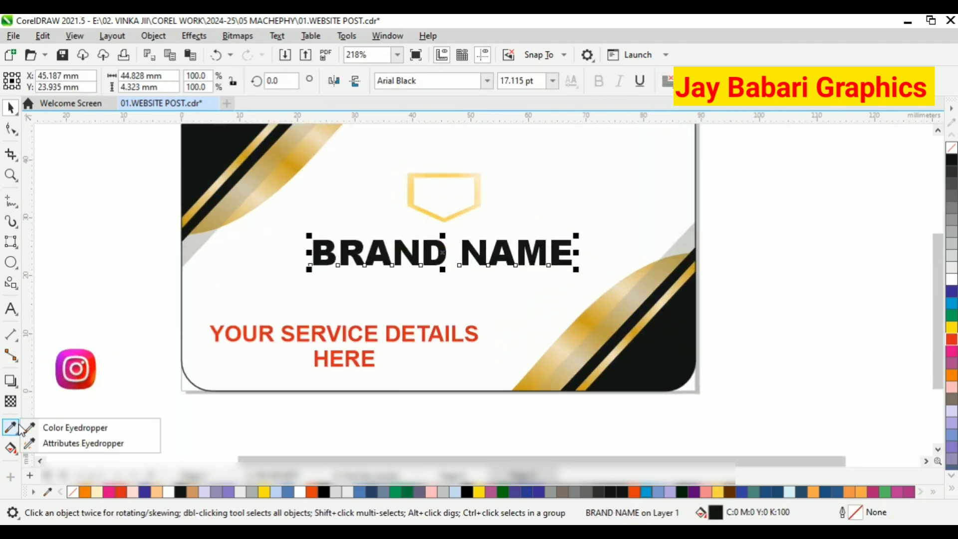
click(80, 443)
click(11, 107)
click(374, 368)
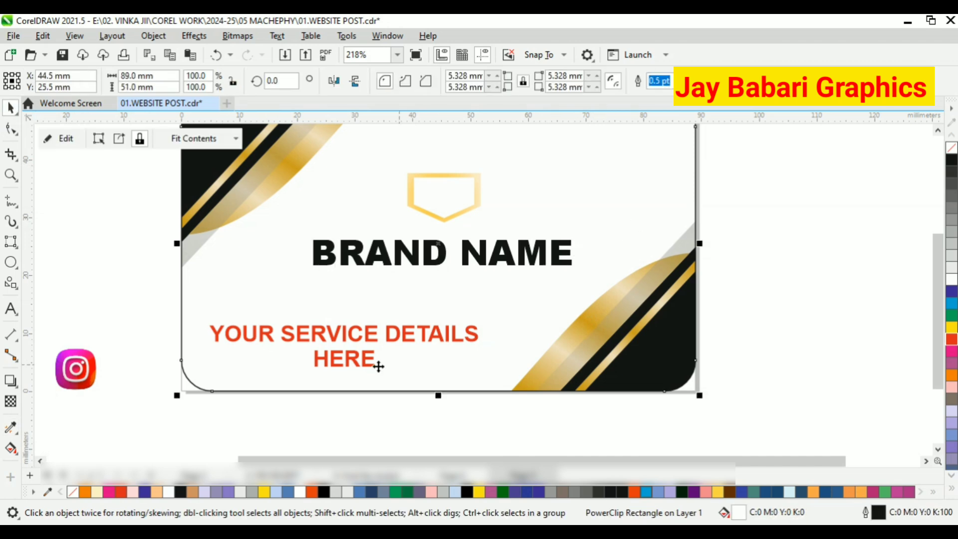
click(61, 139)
click(10, 427)
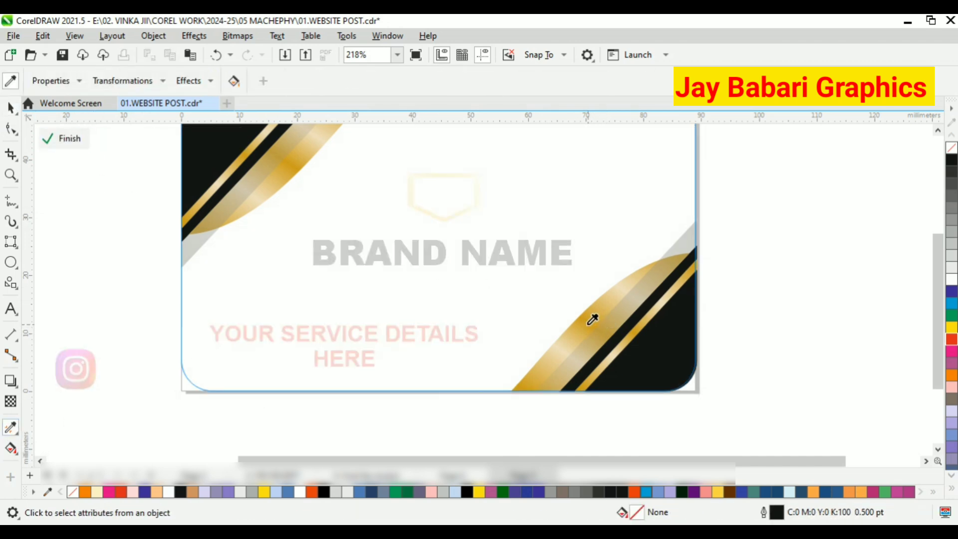
click(62, 138)
scroll(388, 261, up, 2)
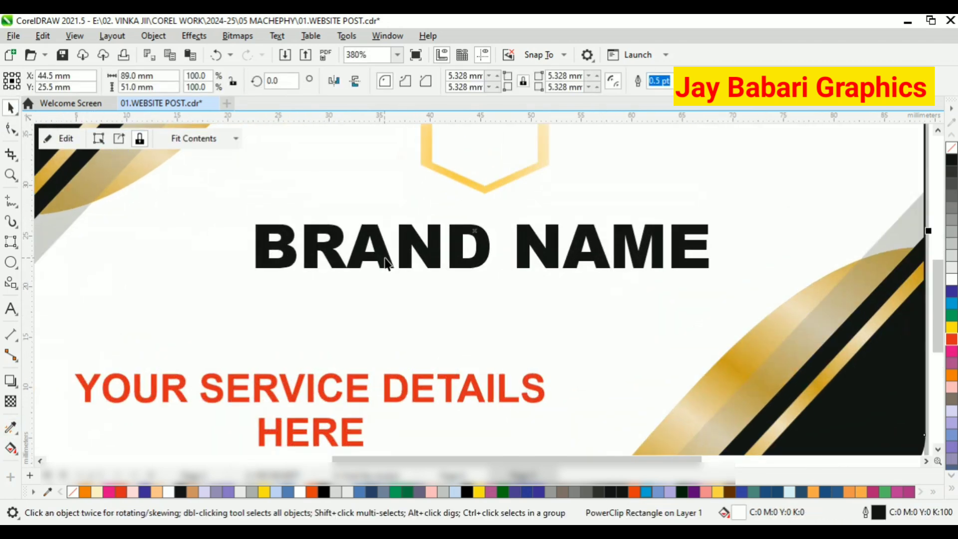
key(space)
click(61, 138)
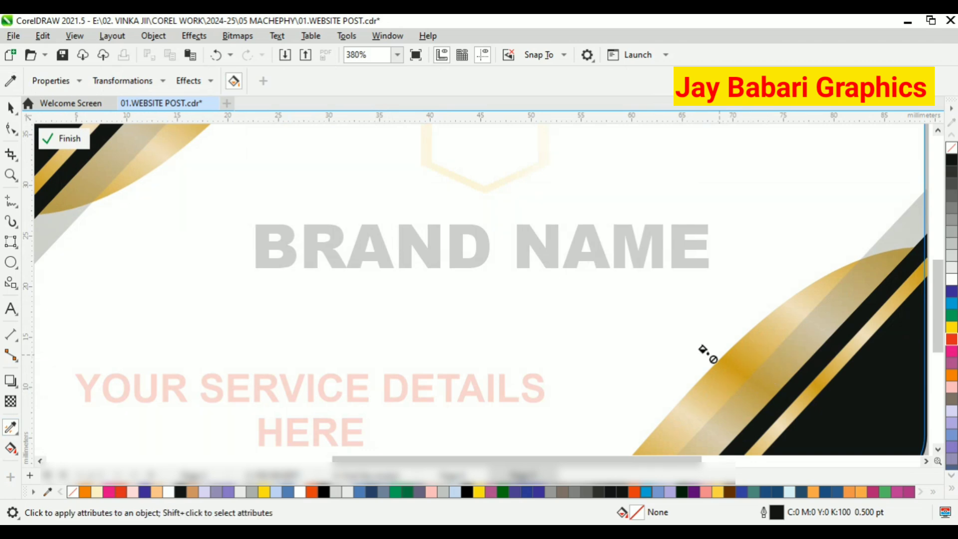
key(space)
key(space)
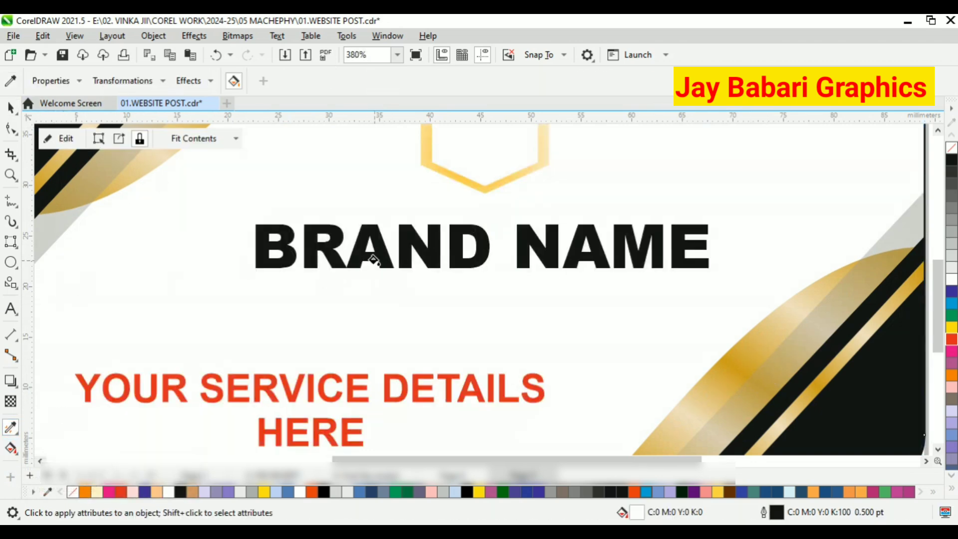
click(12, 110)
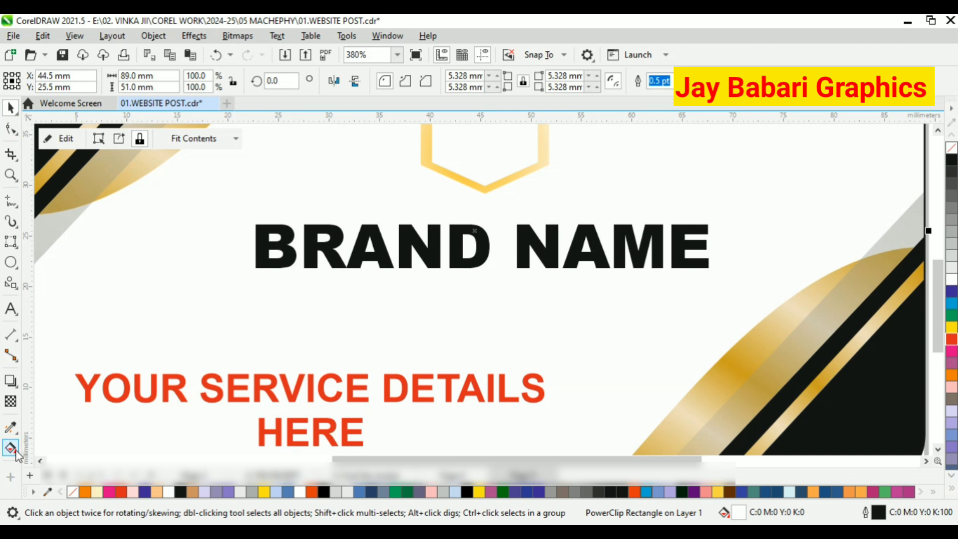
Apply a horizontal linear fountain fill running across the full width of the BRAND NAME text.
click(407, 250)
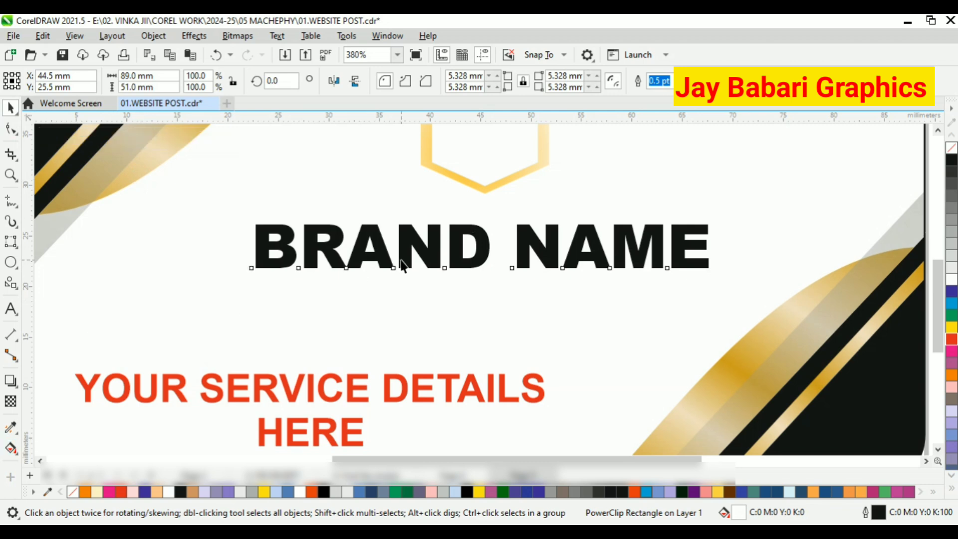
click(11, 447)
drag(258, 240, 756, 240)
scroll(672, 245, up, 1)
Set the end colour of the BRAND NAME gradient to the RGB gold #C28F04.
click(731, 256)
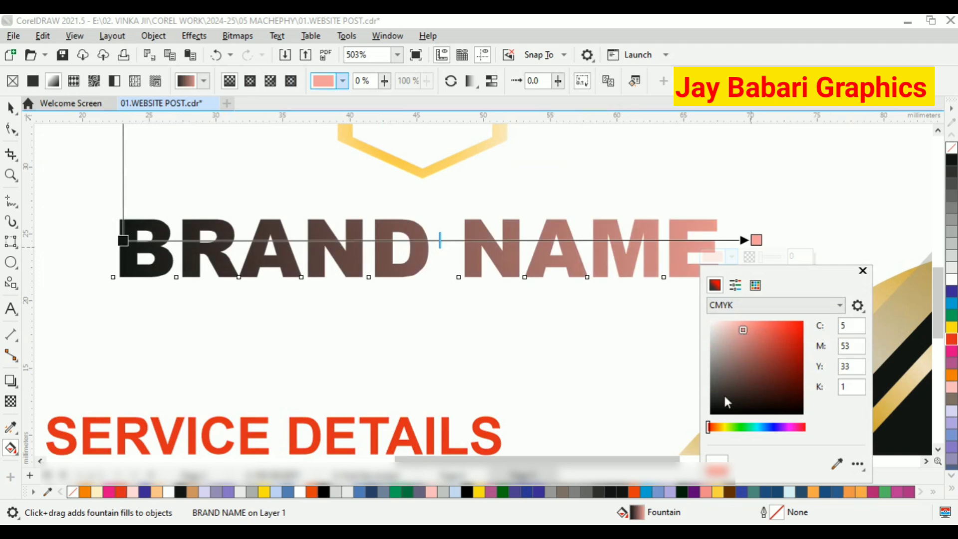
click(721, 427)
drag(757, 370, 829, 324)
click(794, 361)
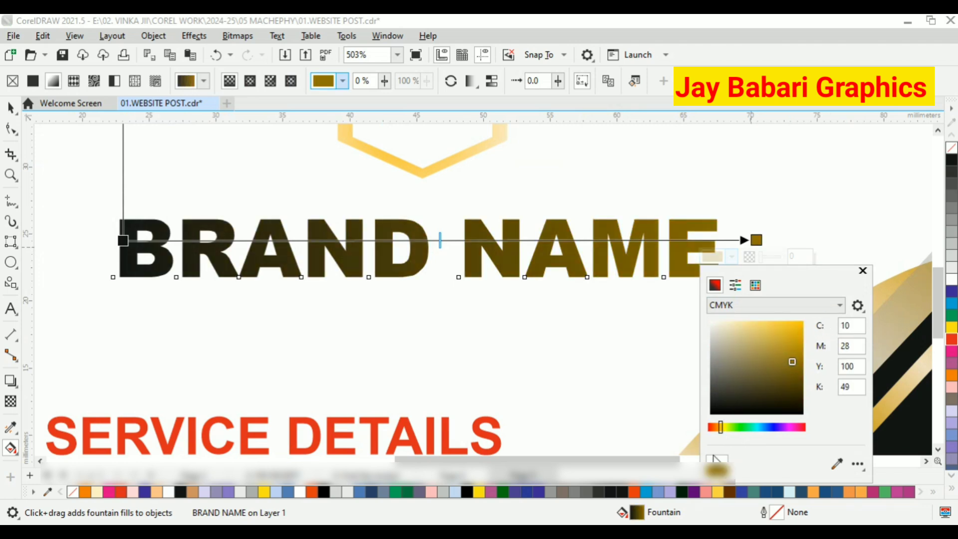
click(731, 257)
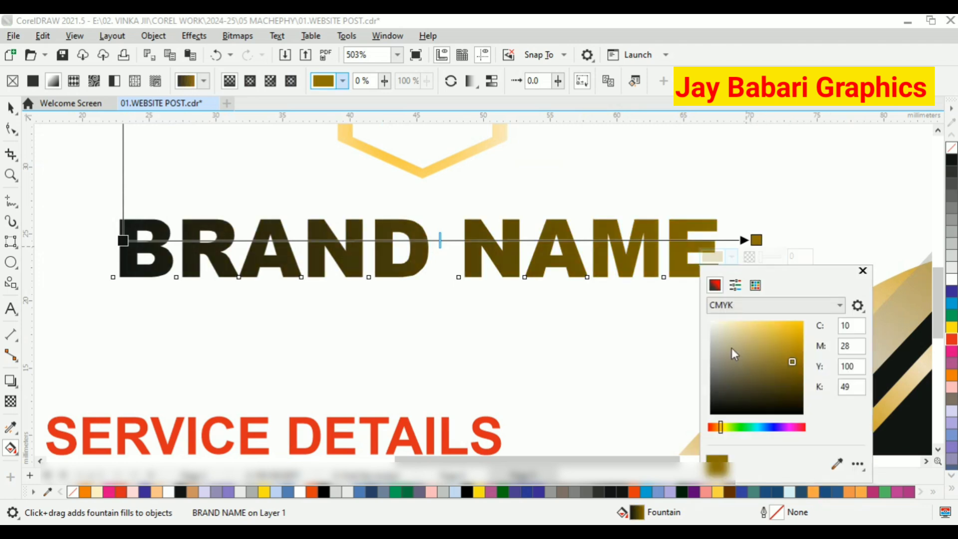
click(751, 305)
click(746, 318)
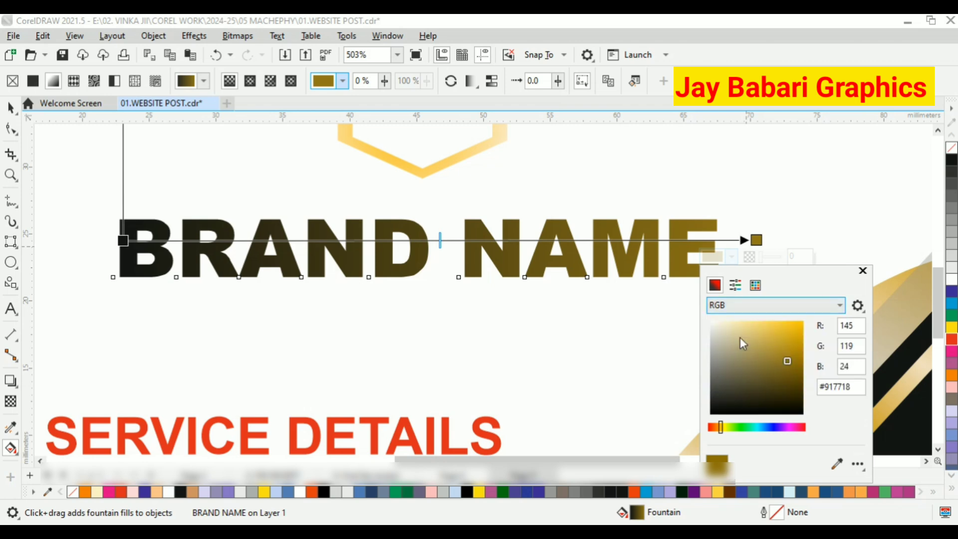
drag(722, 432, 718, 431)
drag(797, 339, 808, 325)
click(793, 350)
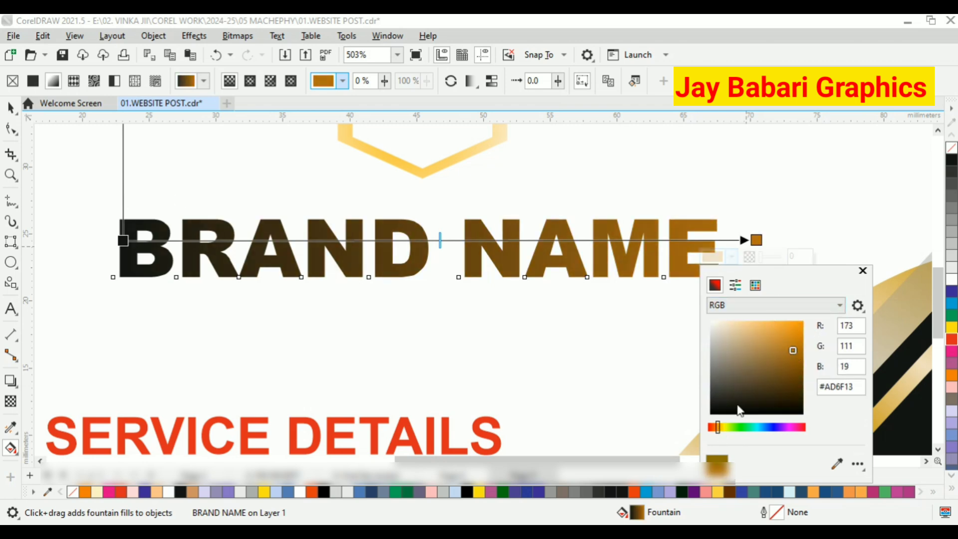
drag(717, 430, 720, 432)
mouse_move(801, 352)
mouse_down()
mouse_move(801, 323)
mouse_move(801, 343)
mouse_up()
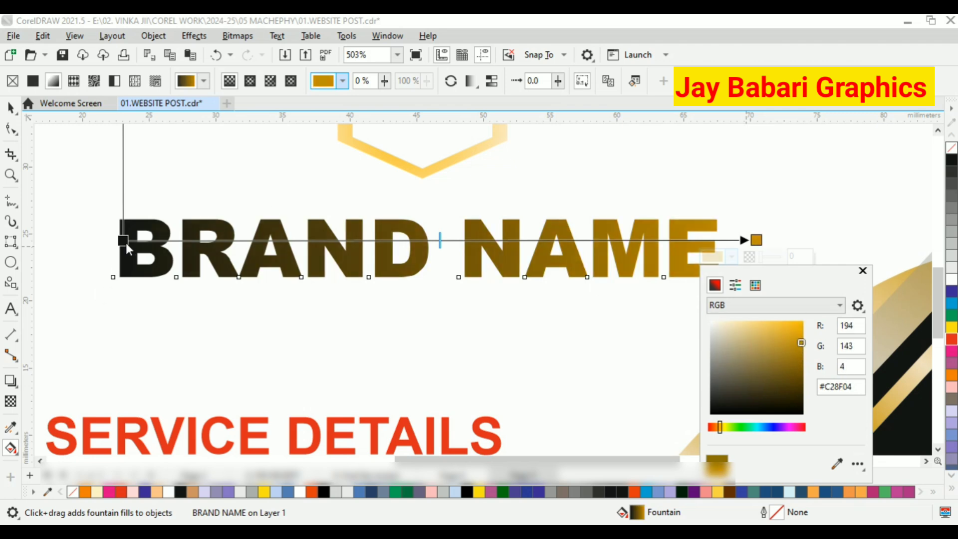
Copy the end stop's hex colour #C28F04 to the start stop of the BRAND NAME gradient, using RGB mode.
right_click(846, 385)
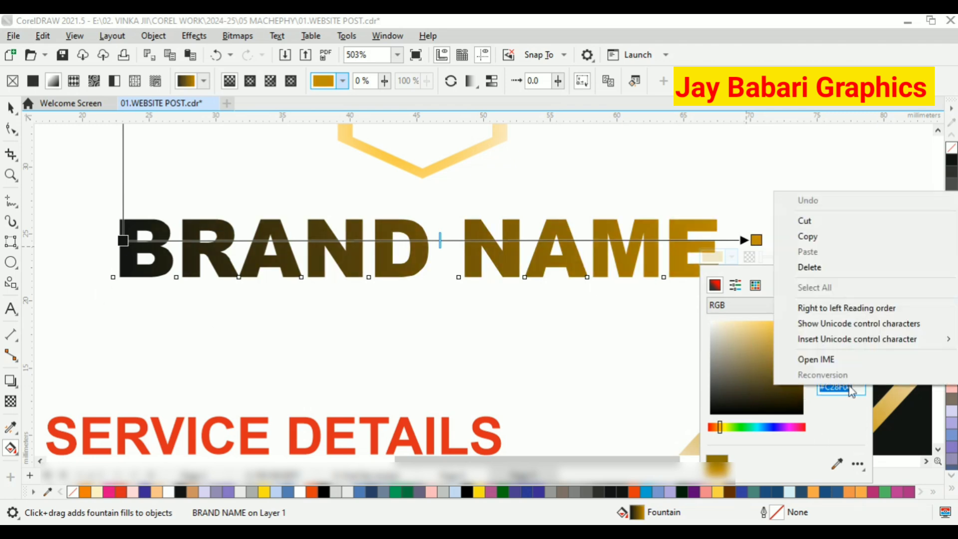
click(801, 238)
click(123, 241)
click(98, 257)
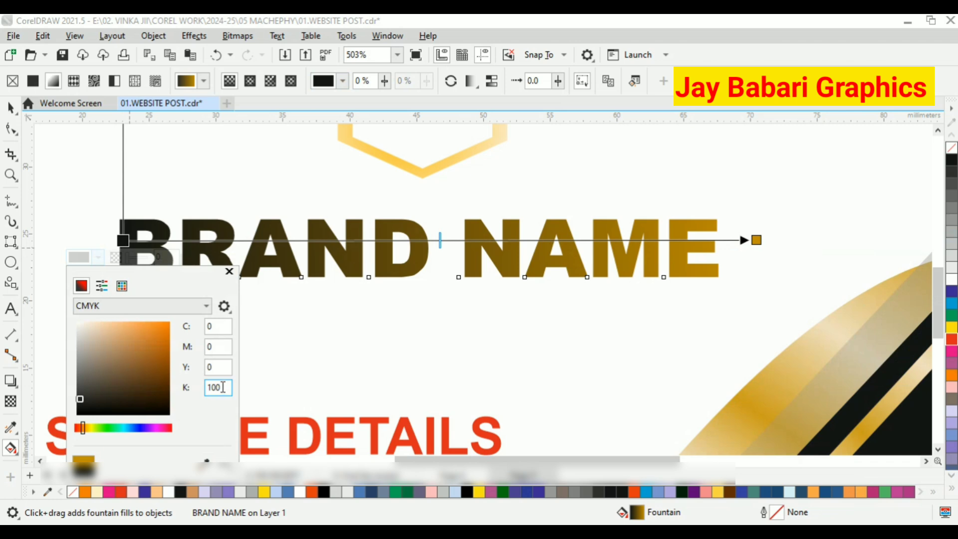
click(146, 306)
click(122, 342)
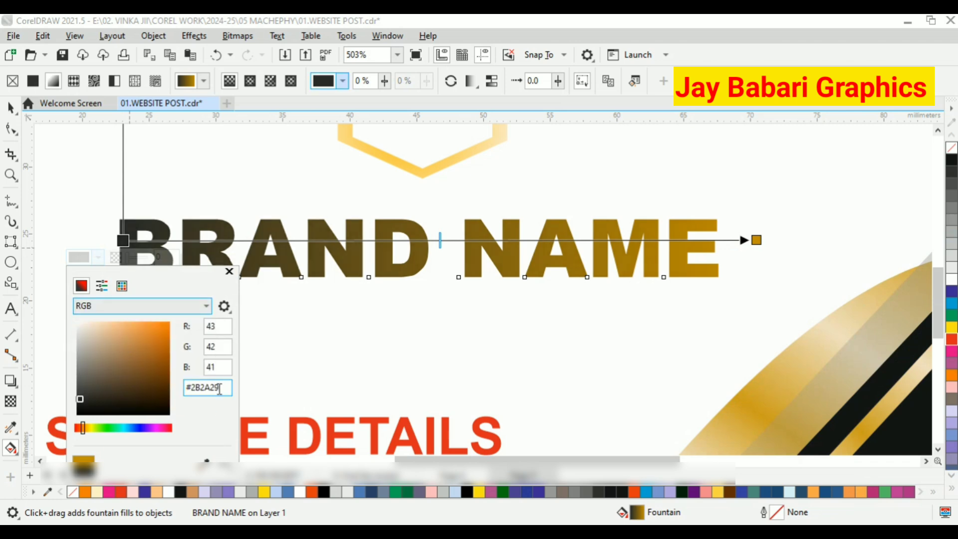
right_click(192, 387)
click(248, 254)
key(Return)
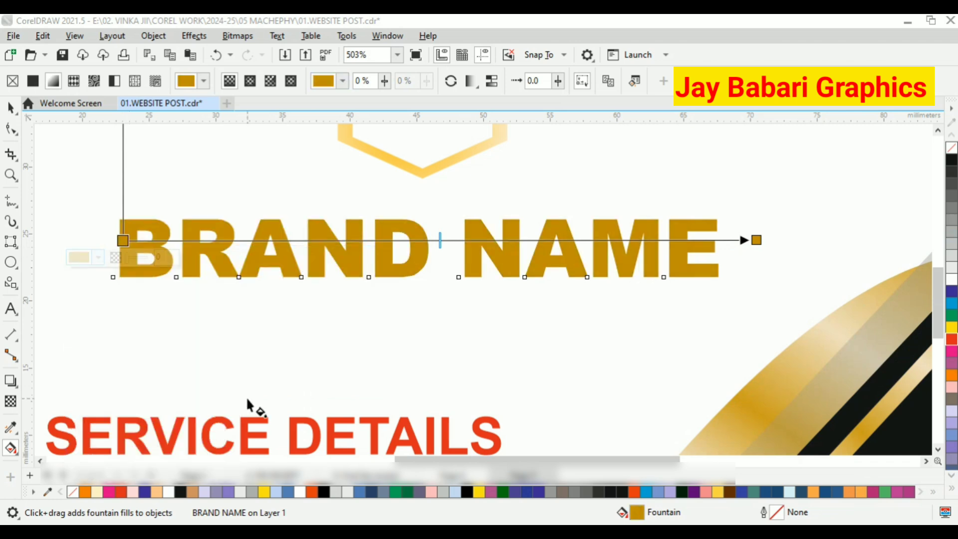
Add a colour stop at 48% of the BRAND NAME gradient and make it a dark brownish gold.
click(425, 243)
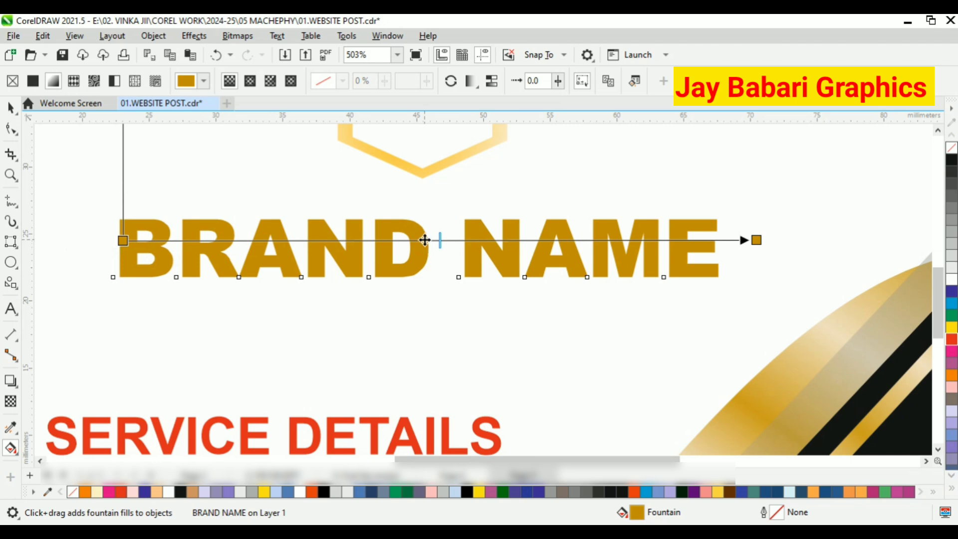
double_click(424, 240)
click(402, 257)
click(466, 325)
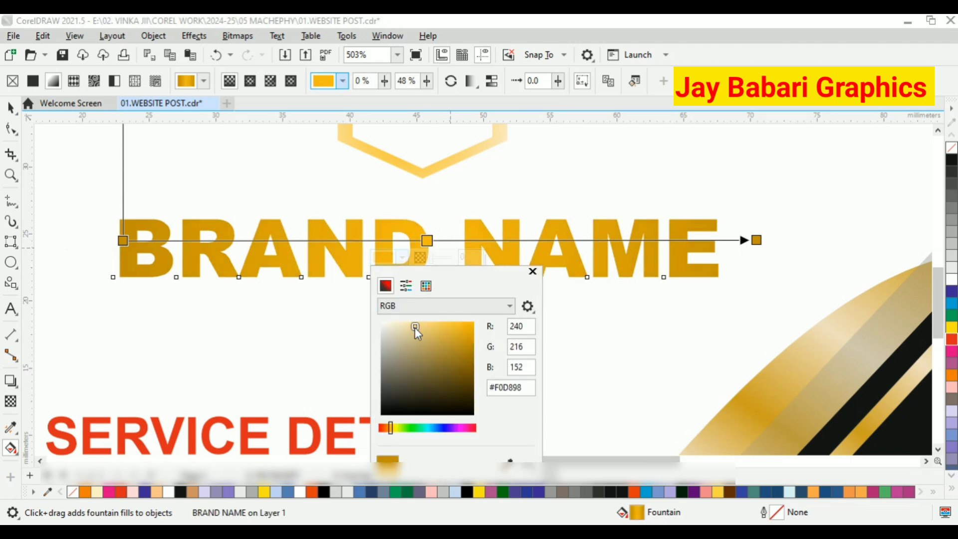
mouse_move(415, 327)
mouse_down()
mouse_move(434, 328)
mouse_move(464, 370)
mouse_move(466, 410)
mouse_move(464, 376)
mouse_up()
click(365, 278)
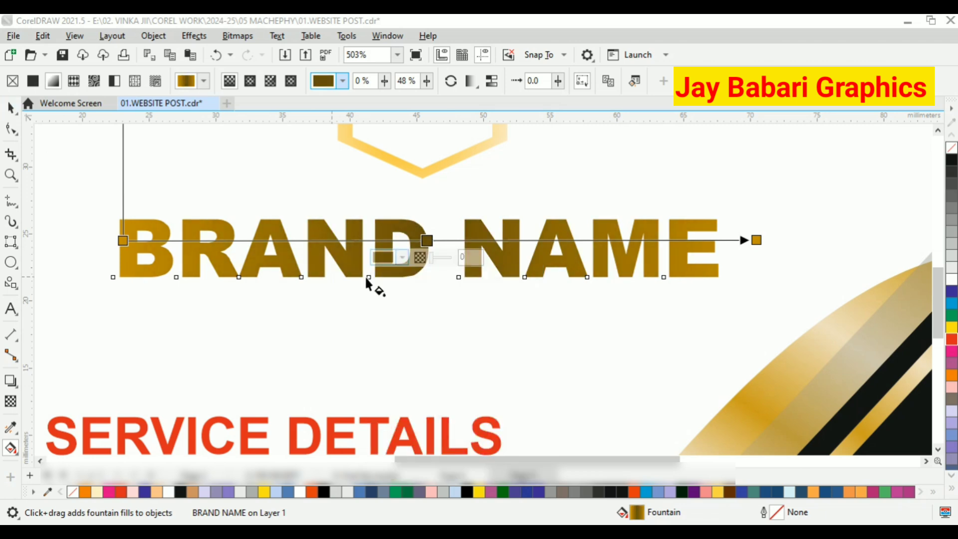
scroll(366, 287, down, 1)
key(space)
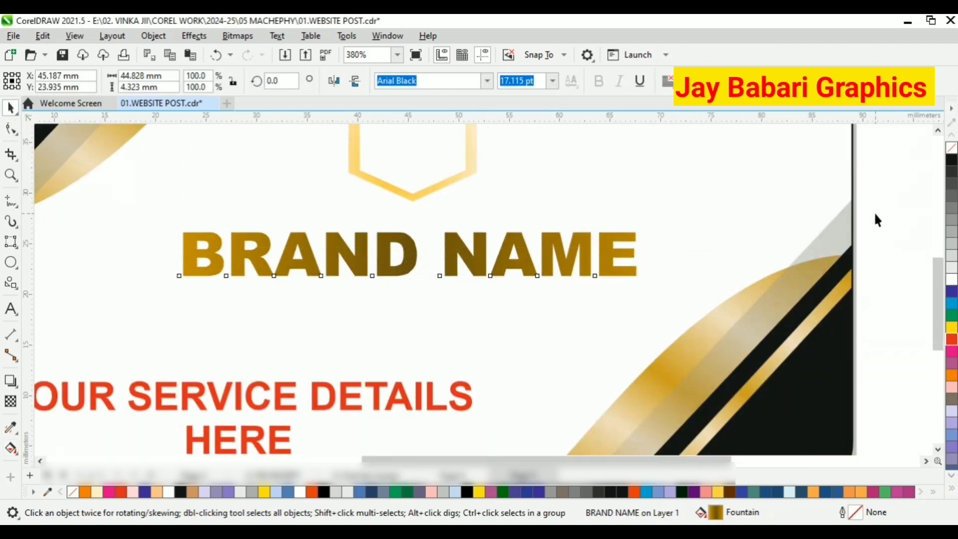
click(877, 220)
scroll(456, 302, down, 3)
scroll(473, 204, down, 1)
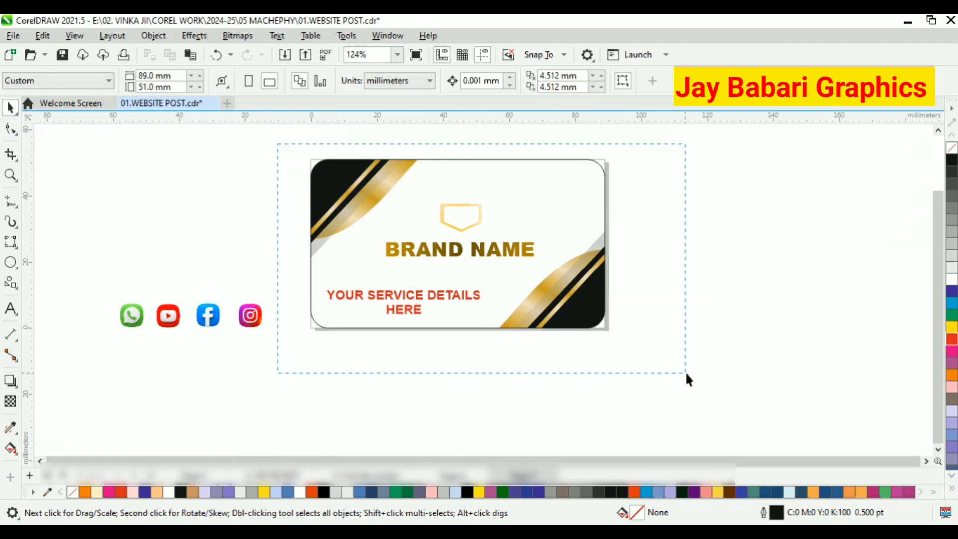
drag(685, 373, 687, 374)
right_click(723, 280)
click(708, 279)
Draw a circle about 10.5 mm in diameter inside the card's upper right corner.
click(11, 262)
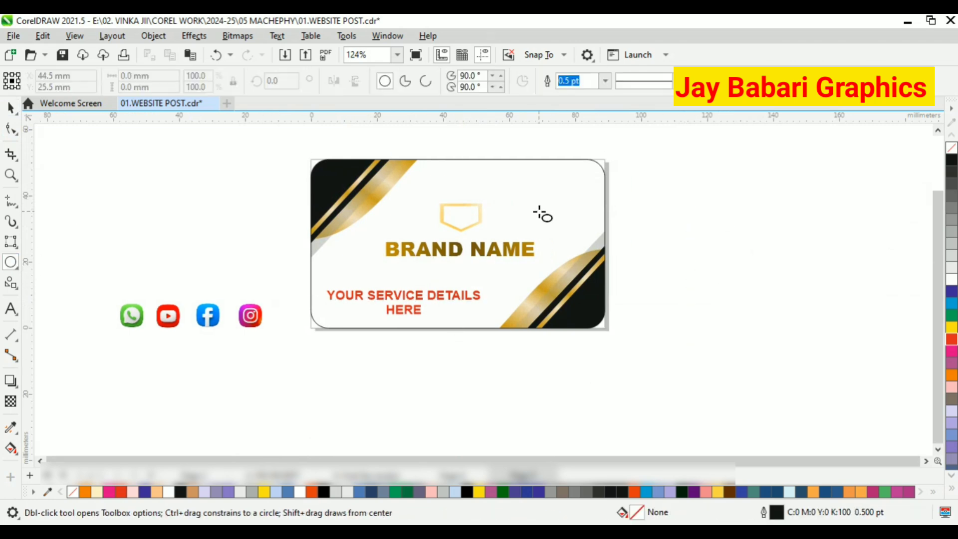
scroll(539, 212, up, 2)
mouse_move(547, 169)
mouse_down()
mouse_move(562, 201)
mouse_move(593, 227)
mouse_up()
click(11, 107)
scroll(575, 176, up, 3)
drag(549, 177, 570, 187)
scroll(588, 214, down, 1)
drag(608, 236, 599, 201)
scroll(572, 190, down, 1)
scroll(598, 159, up, 1)
scroll(594, 204, up, 1)
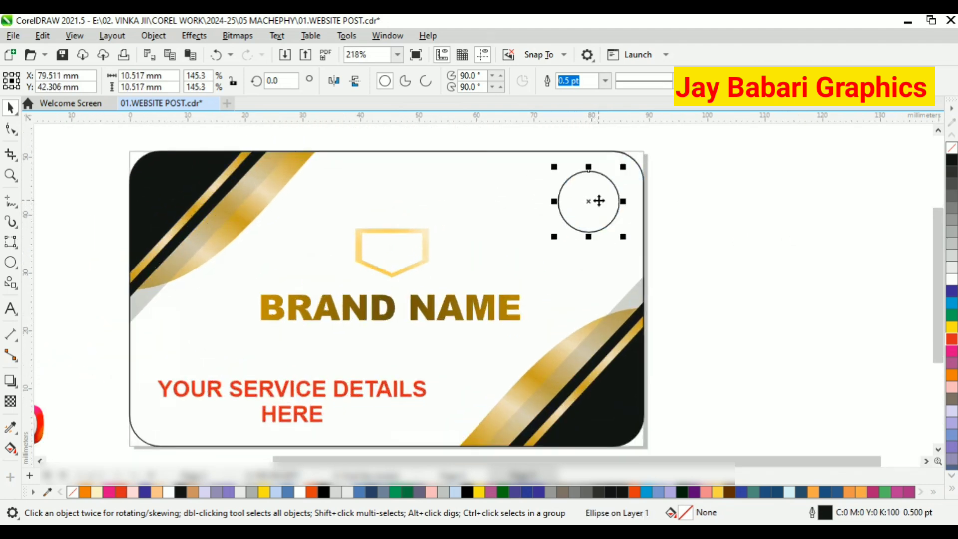
Add the text "LOGO" in bold Arial and scale it down to about 12.5 pt near the circle.
click(10, 313)
click(520, 262)
text(LOGO)
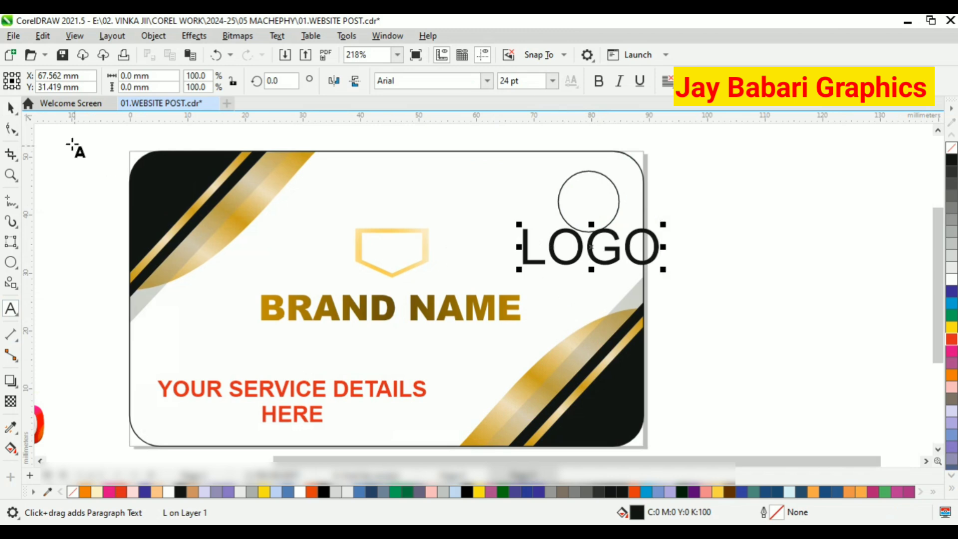
click(10, 108)
click(599, 80)
scroll(601, 253, up, 2)
drag(679, 270, 594, 247)
Fill the circle in the card's upper right corner with red.
click(593, 192)
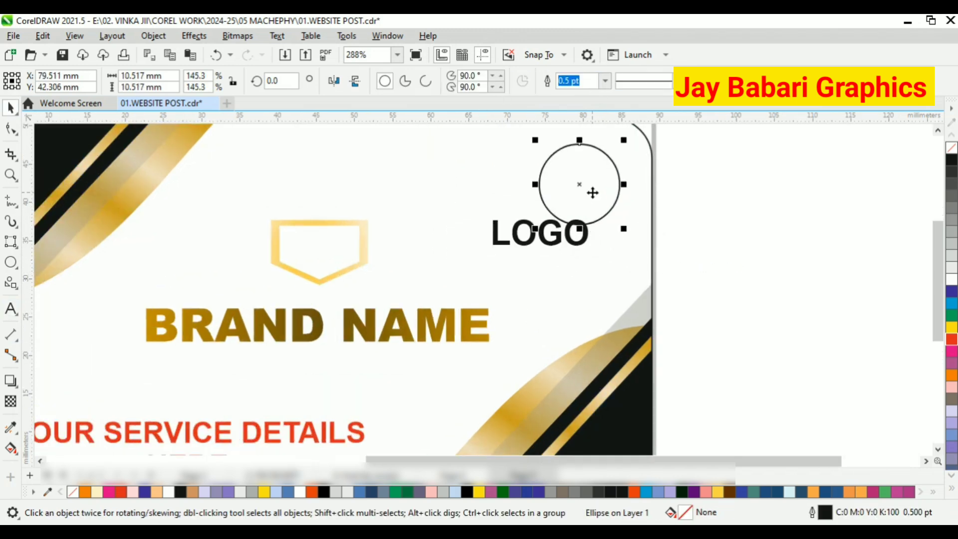
click(953, 341)
scroll(658, 265, up, 2)
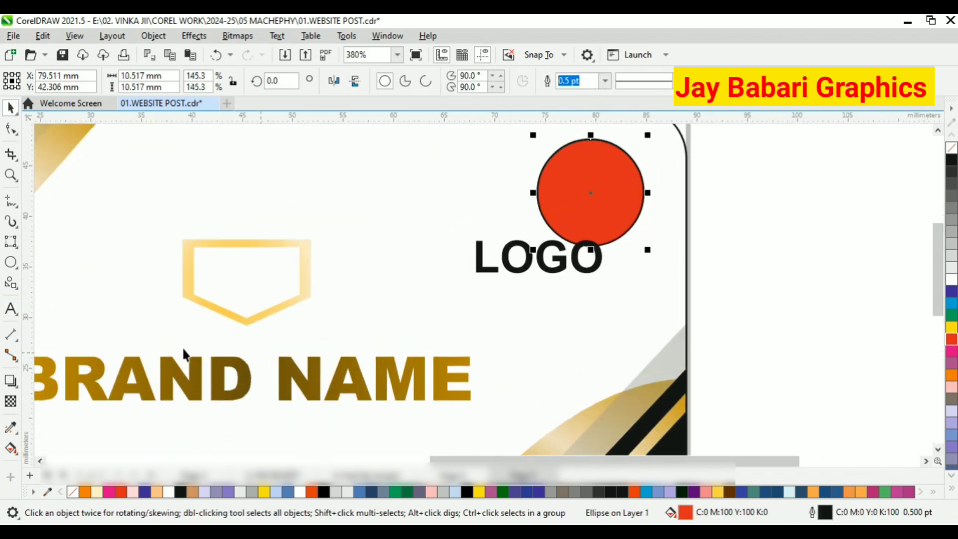
Copy the BRAND NAME text's gold gradient and outline attributes onto the circle with the Attributes Eyedropper.
click(16, 432)
click(54, 431)
click(16, 432)
click(75, 443)
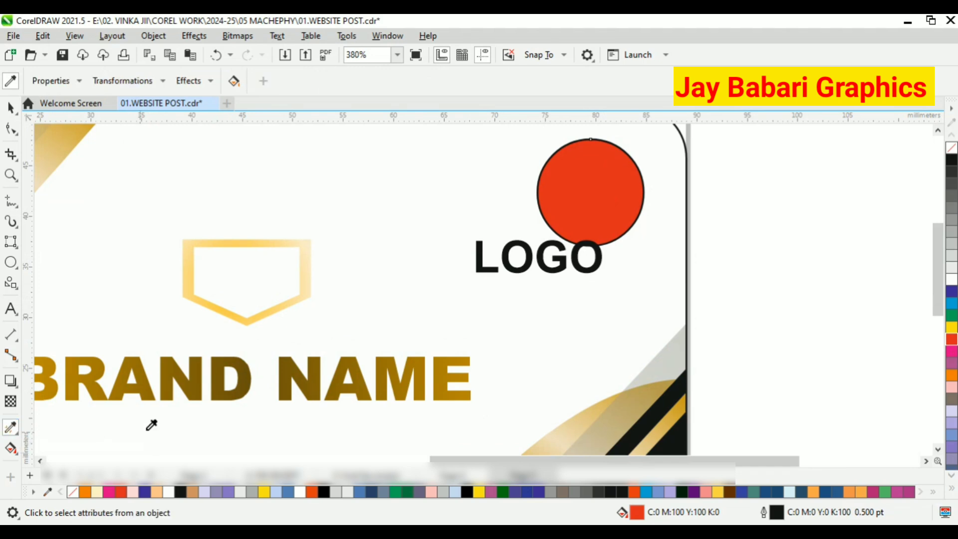
key(shift)
click(193, 386)
click(593, 186)
click(20, 107)
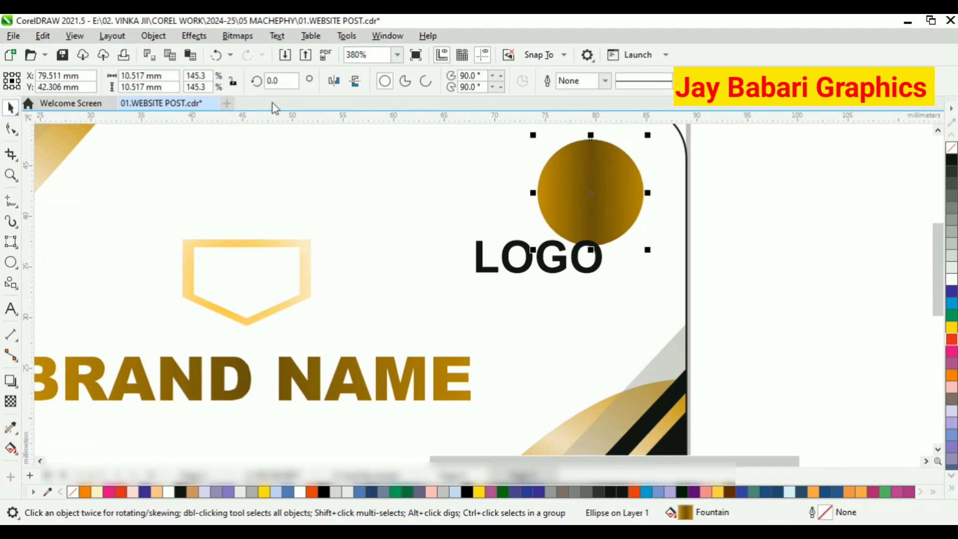
Change the circle's gradient to an elliptical fountain fill centred on the circle.
click(10, 447)
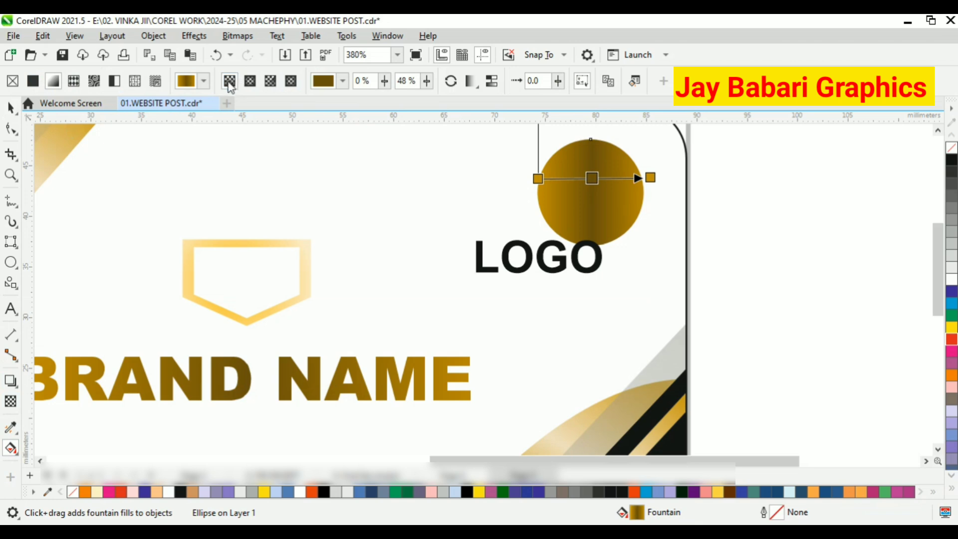
click(249, 81)
drag(591, 178, 590, 192)
click(621, 185)
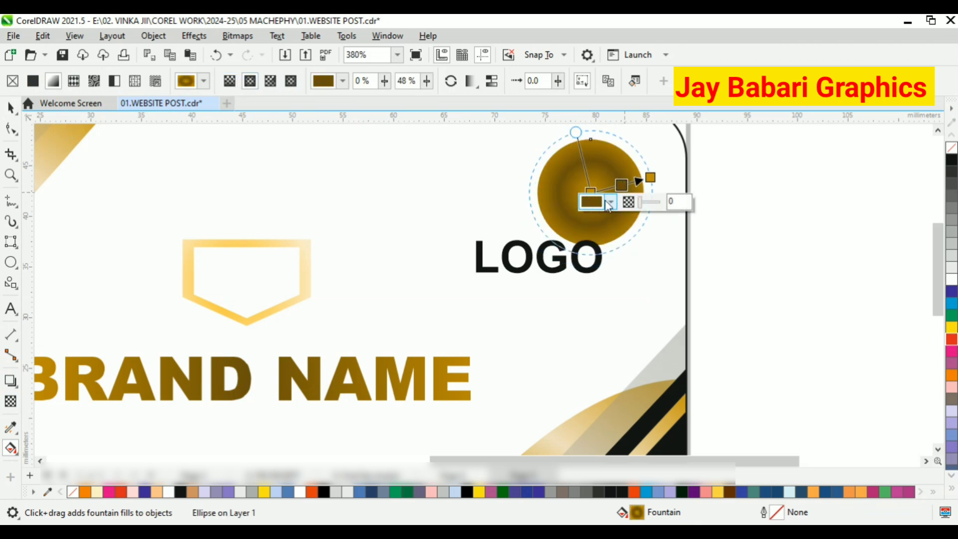
Set the middle stop of the circle's gradient to pale cream #F0E9D8 and extend the gradient's end farther outward.
click(611, 202)
mouse_move(620, 269)
mouse_down()
mouse_move(607, 270)
mouse_move(621, 283)
mouse_move(607, 261)
mouse_up()
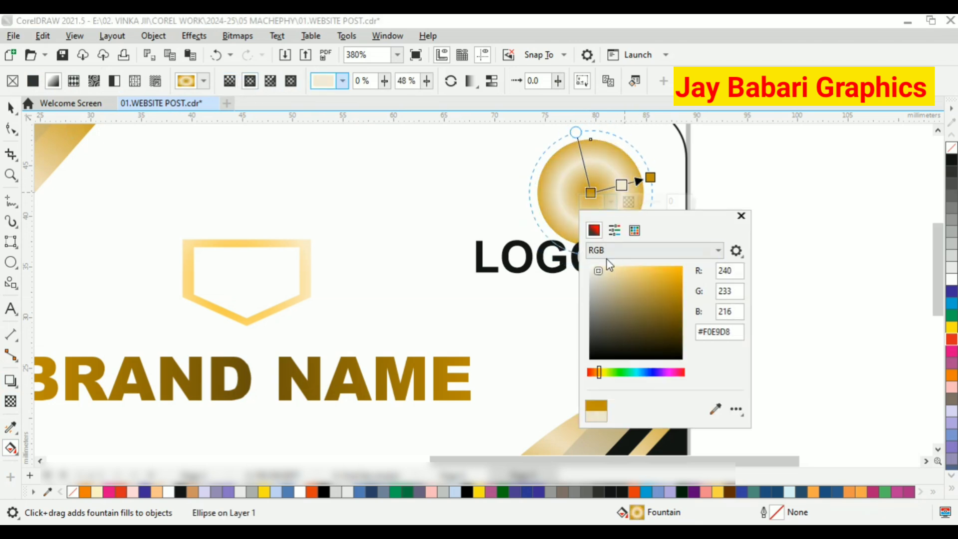
drag(650, 177, 672, 171)
click(9, 108)
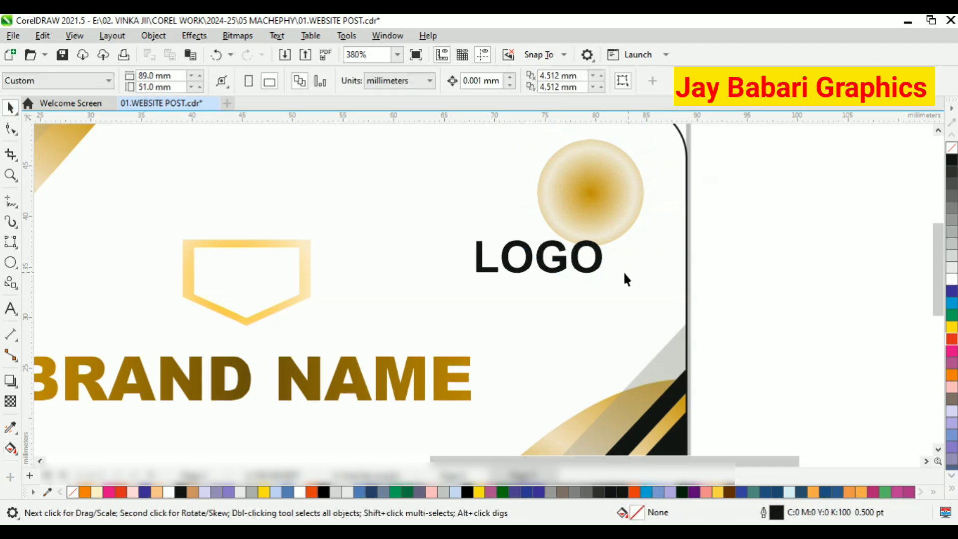
Create a smaller concentric copy of the circle, about 8 mm in diameter, and fill it white.
drag(648, 136, 635, 148)
right_click(635, 148)
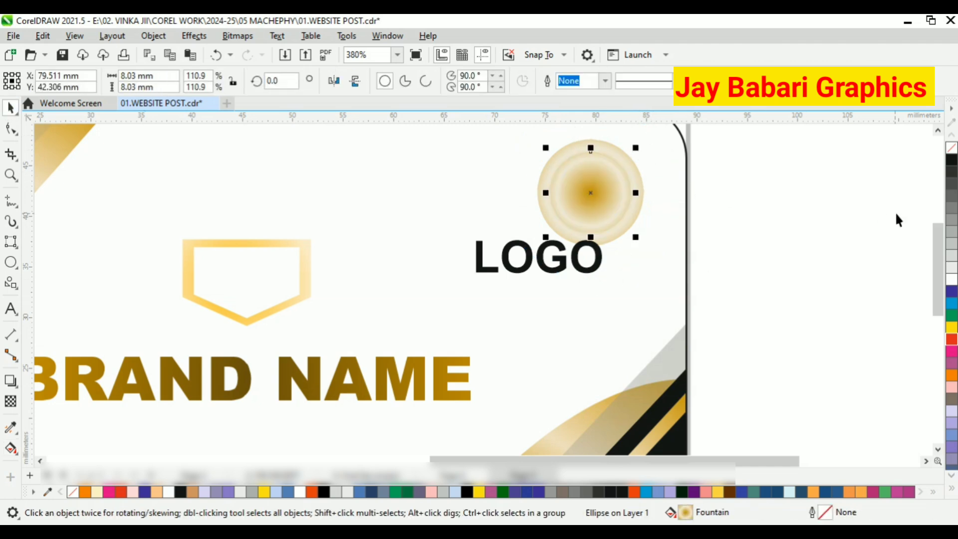
click(951, 279)
scroll(558, 172, up, 1)
click(755, 207)
Scale the LOGO text to about 7 mm wide inside the badge's white circle and fill it red.
click(548, 290)
click(561, 279)
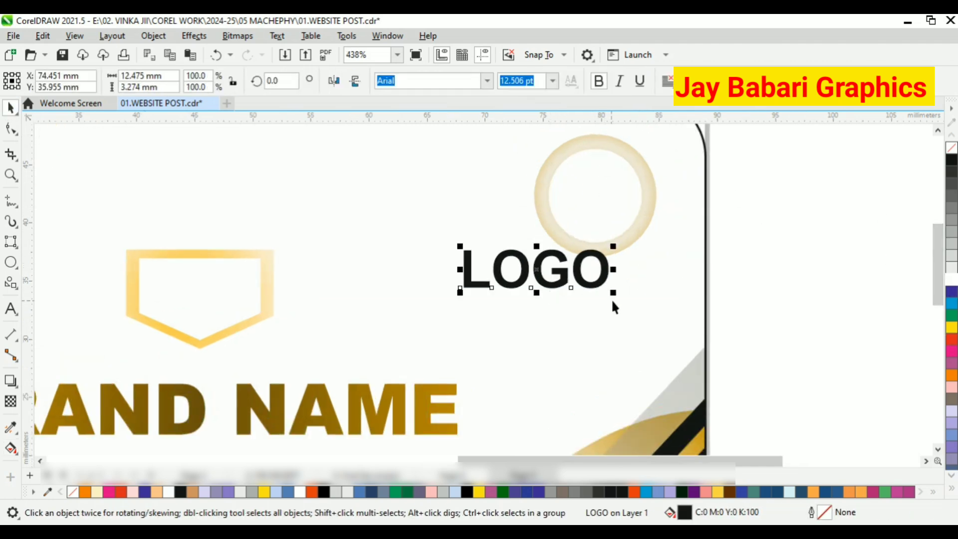
drag(612, 295, 623, 211)
click(566, 269)
scroll(608, 208, up, 2)
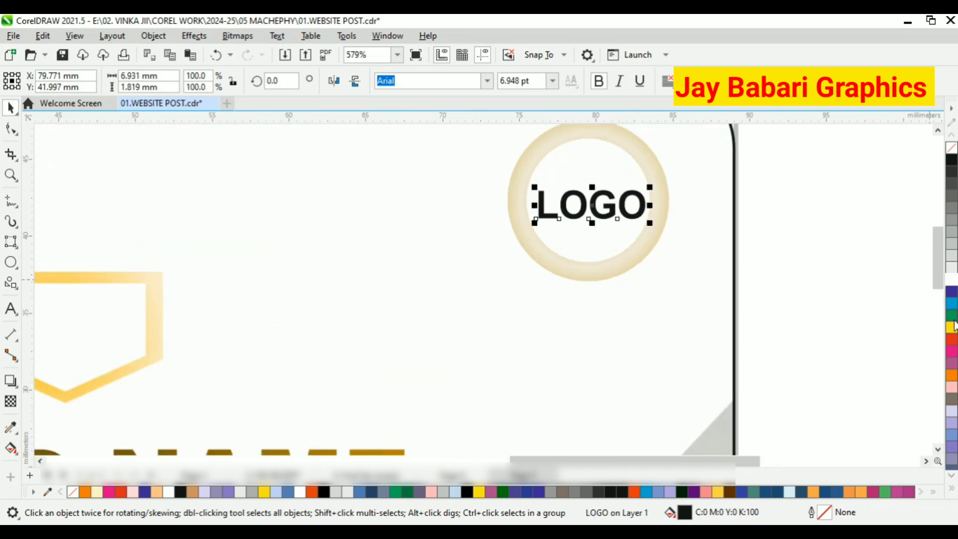
click(951, 339)
scroll(592, 238, up, 2)
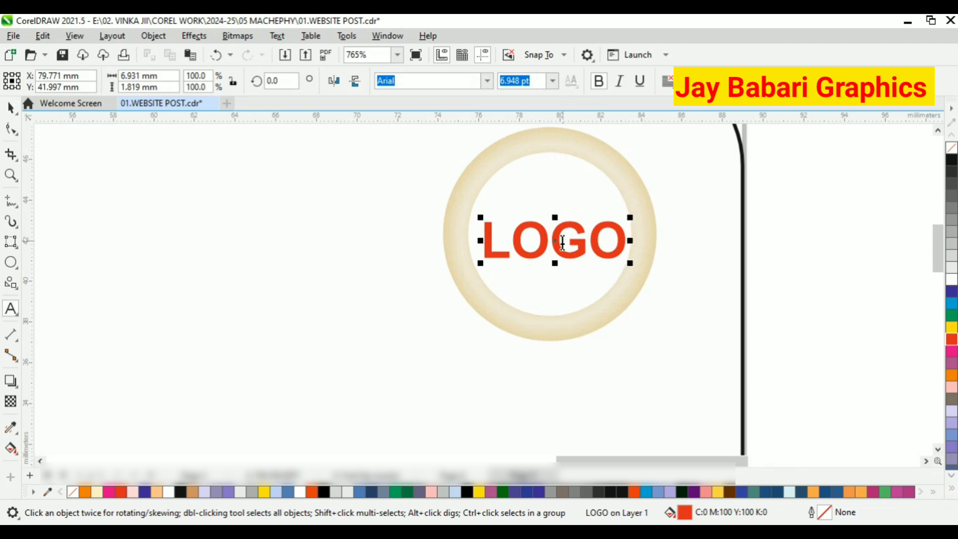
Move the LOGO text slightly up within the white circle and shrink it to leave clear space around it.
drag(562, 242, 556, 230)
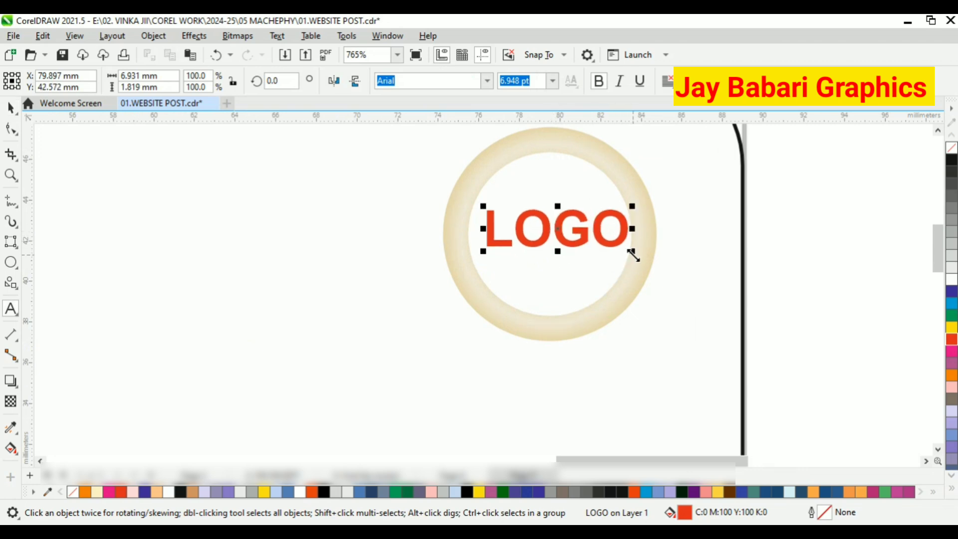
drag(633, 255, 630, 253)
click(10, 108)
click(343, 283)
scroll(349, 281, down, 3)
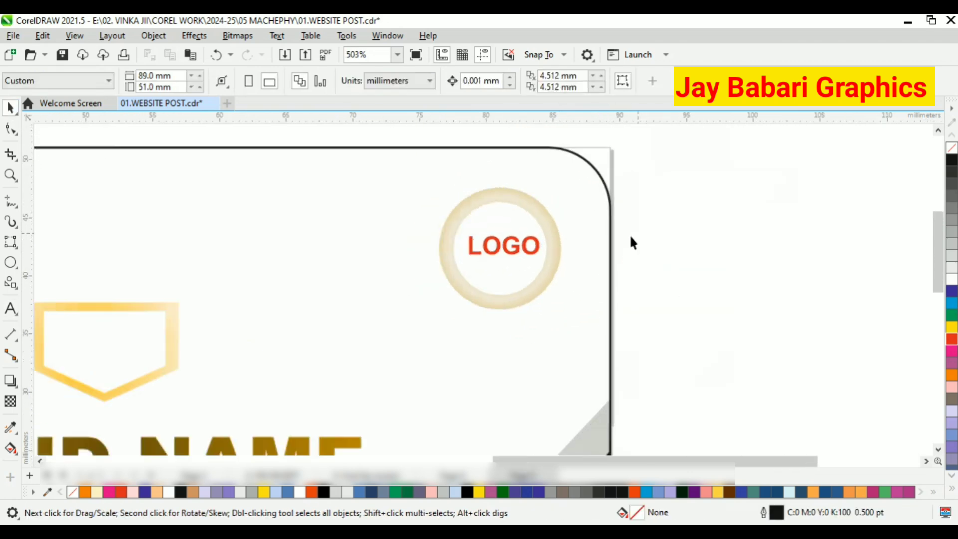
Group the two badge circles and the LOGO text into one object.
drag(689, 161, 441, 318)
right_click(520, 235)
click(555, 188)
click(788, 276)
scroll(649, 304, down, 2)
scroll(524, 247, up, 3)
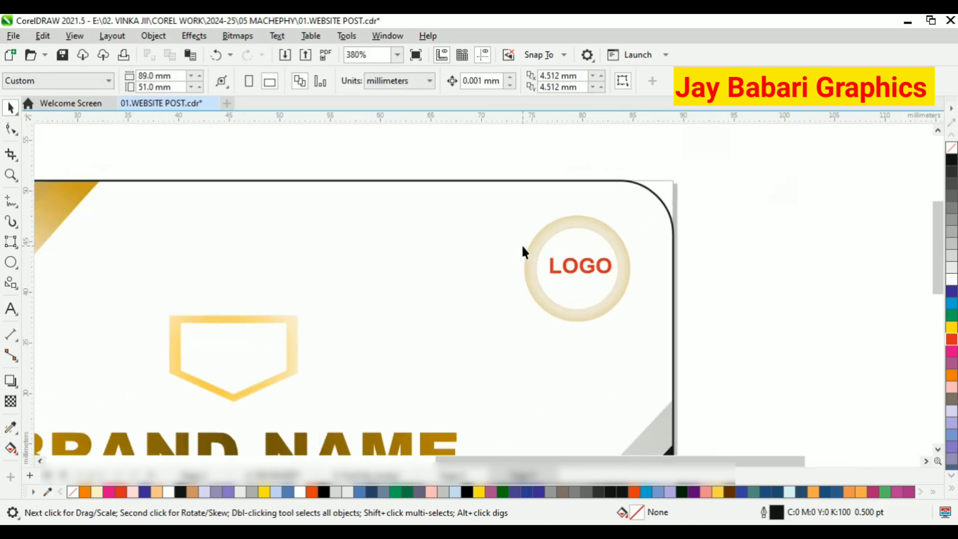
scroll(644, 259, down, 3)
scroll(397, 241, up, 1)
key(F8)
click(297, 255)
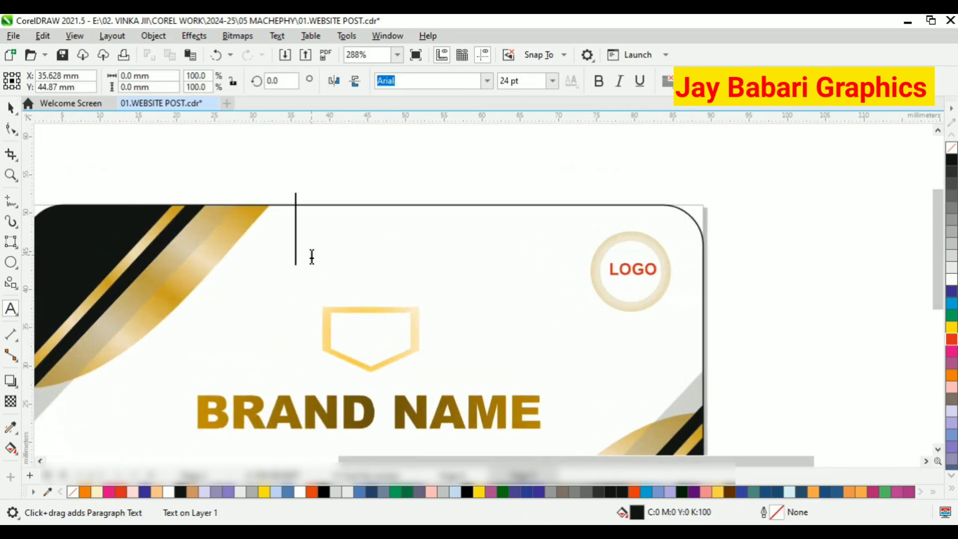
scroll(376, 257, down, 3)
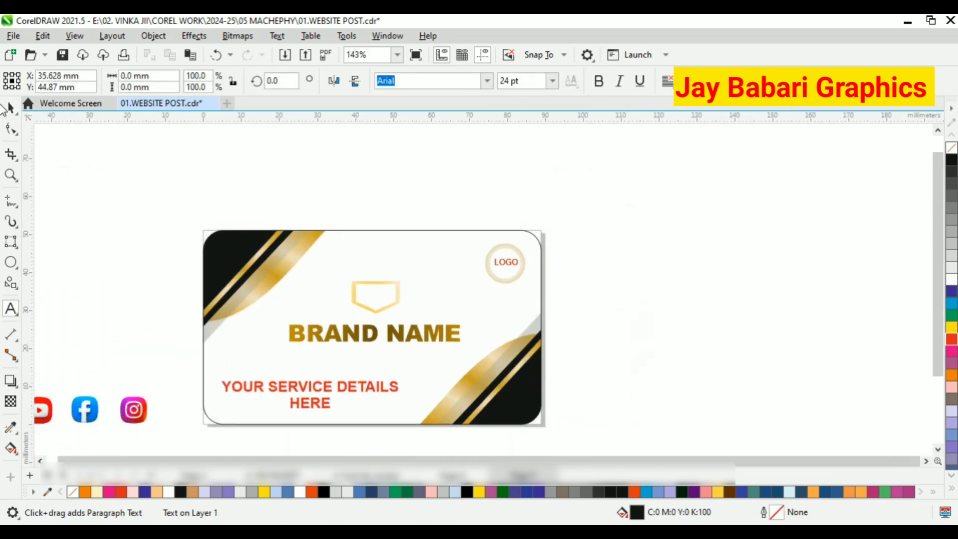
key(space)
scroll(390, 353, up, 1)
scroll(403, 252, down, 2)
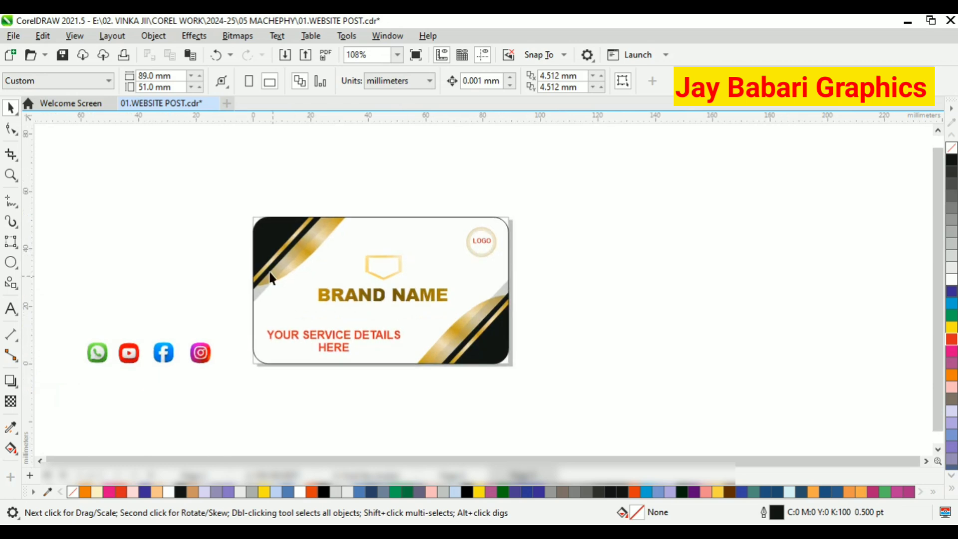
Try to remove the outline from the card's rounded rectangle.
scroll(270, 272, up, 1)
drag(241, 197, 586, 414)
click(642, 343)
click(541, 264)
right_click(950, 147)
click(779, 205)
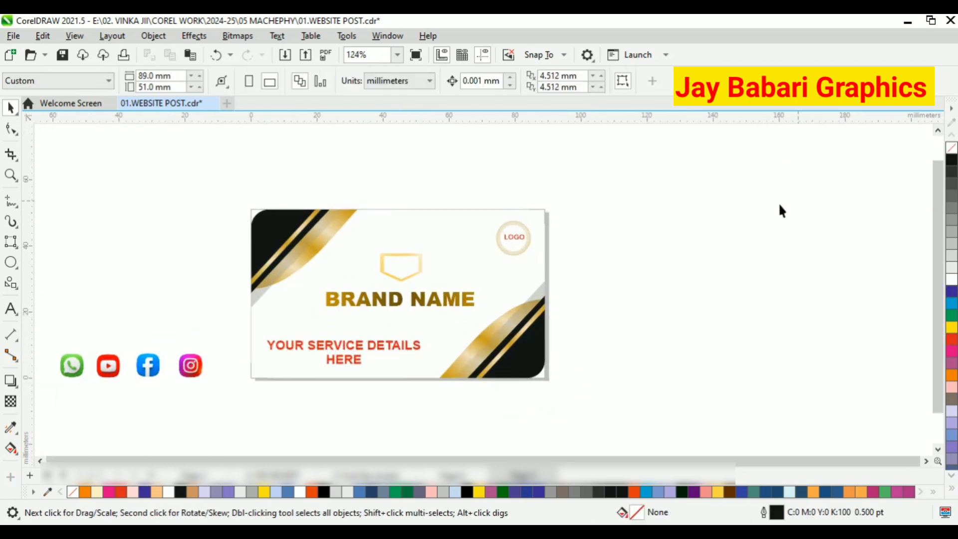
scroll(564, 259, down, 3)
scroll(519, 314, up, 4)
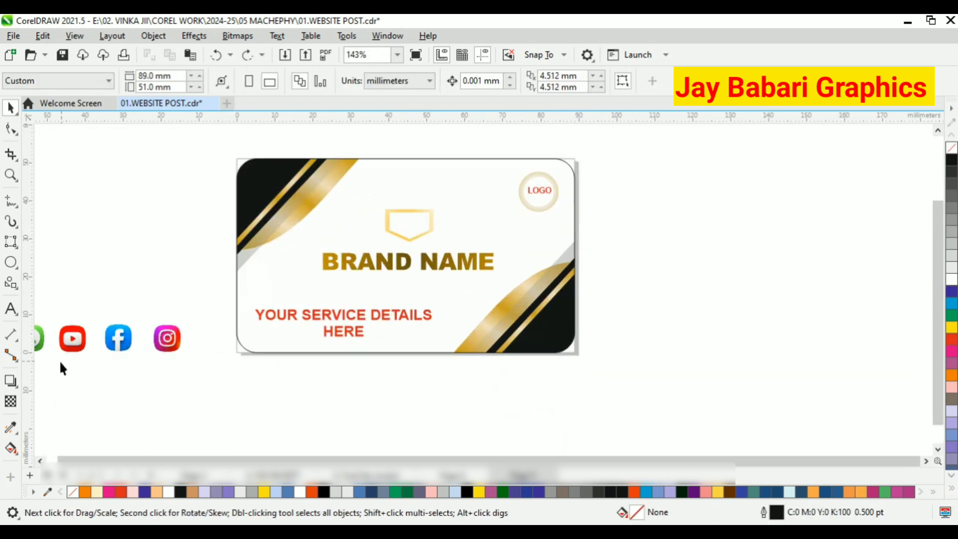
Try to apply the gold fountain fill to the card's rounded rectangle with the Attributes Eyedropper.
click(11, 427)
scroll(527, 226, up, 3)
scroll(593, 142, up, 5)
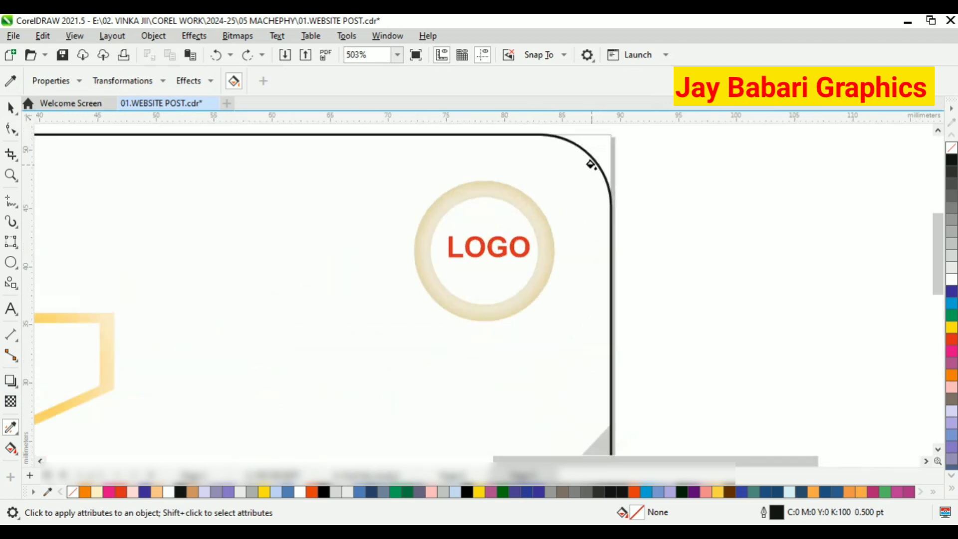
click(591, 162)
scroll(596, 180, down, 3)
key(ctrl+z)
scroll(599, 172, up, 2)
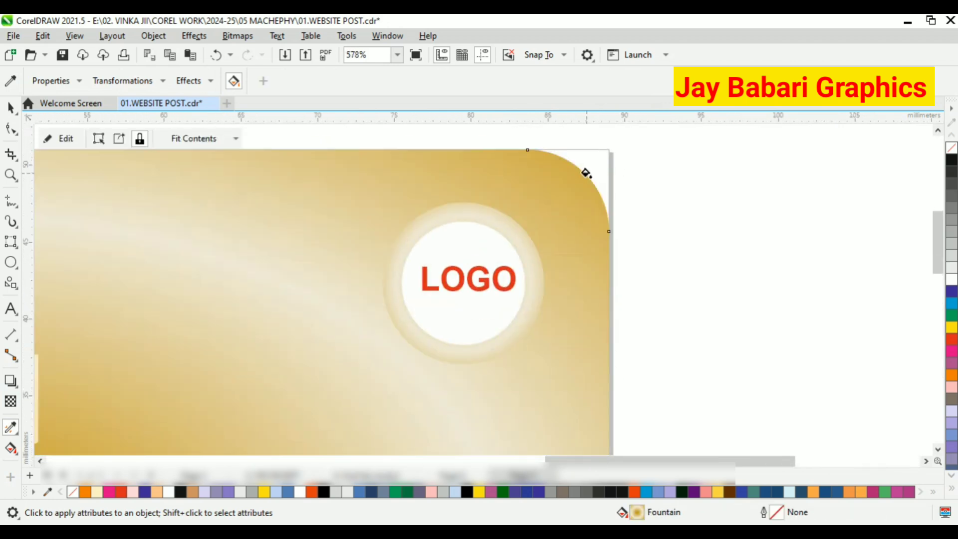
scroll(584, 176, up, 3)
scroll(615, 211, down, 10)
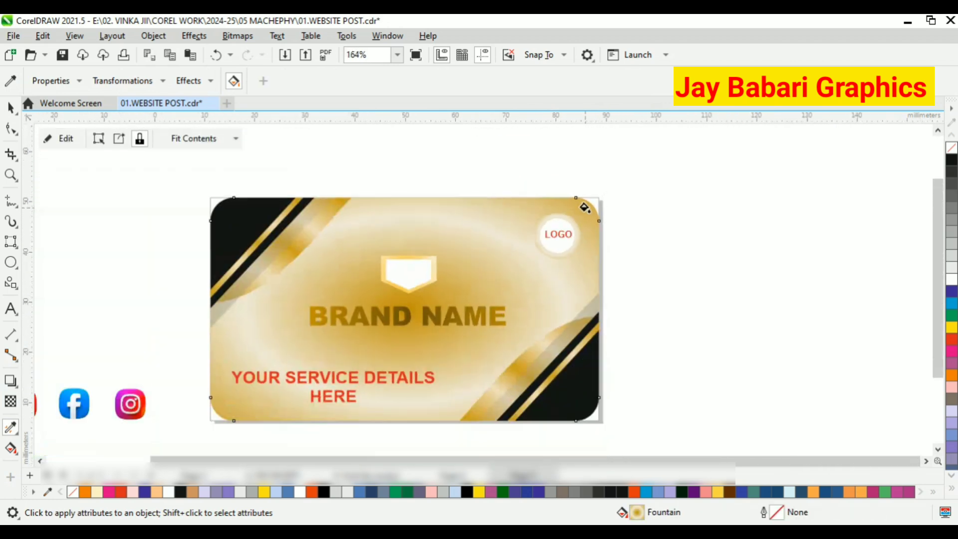
key(space)
key(space)
scroll(558, 212, up, 2)
scroll(564, 250, down, 2)
scroll(576, 211, up, 1)
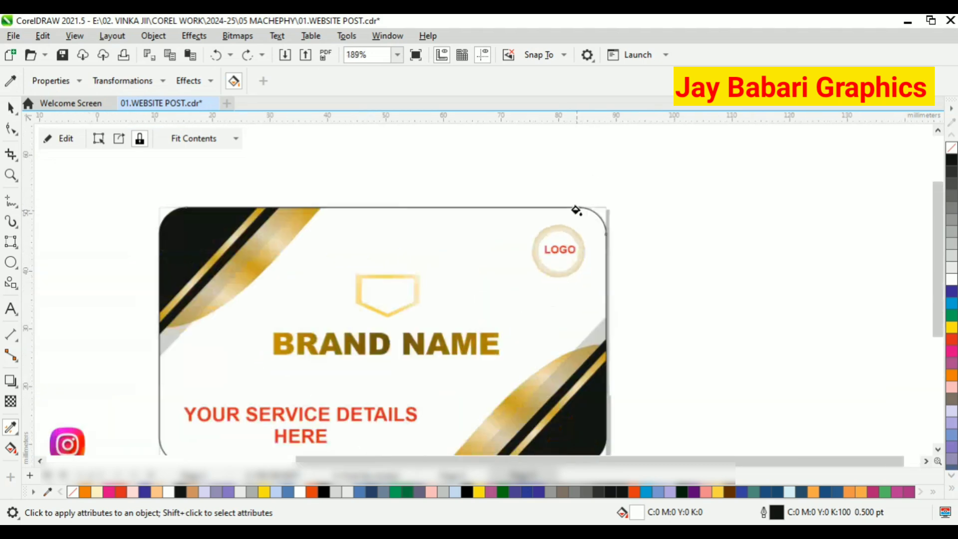
scroll(577, 212, down, 1)
click(12, 110)
click(459, 178)
Group all of the card's objects and copy the group.
scroll(459, 178, down, 2)
drag(275, 196, 612, 376)
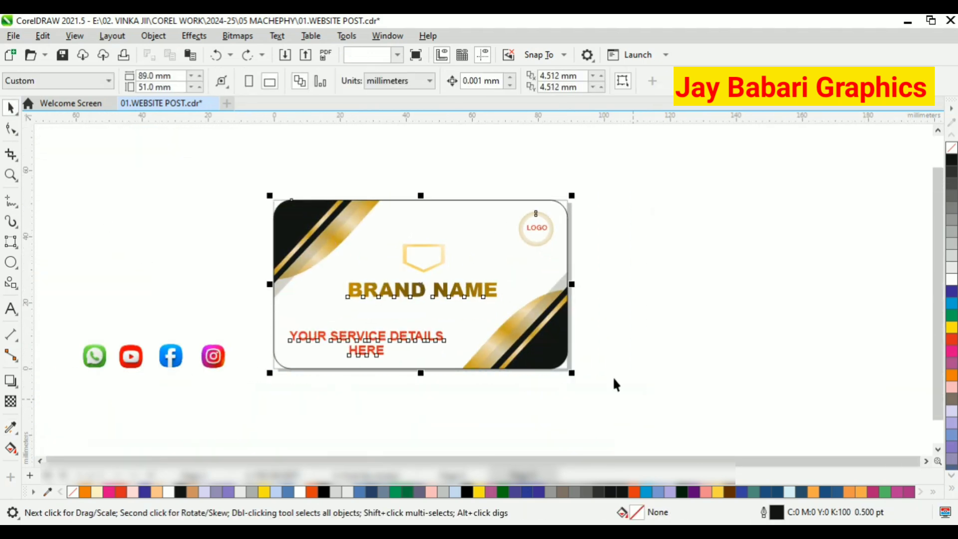
scroll(455, 268, down, 1)
right_click(455, 268)
click(499, 208)
click(480, 226)
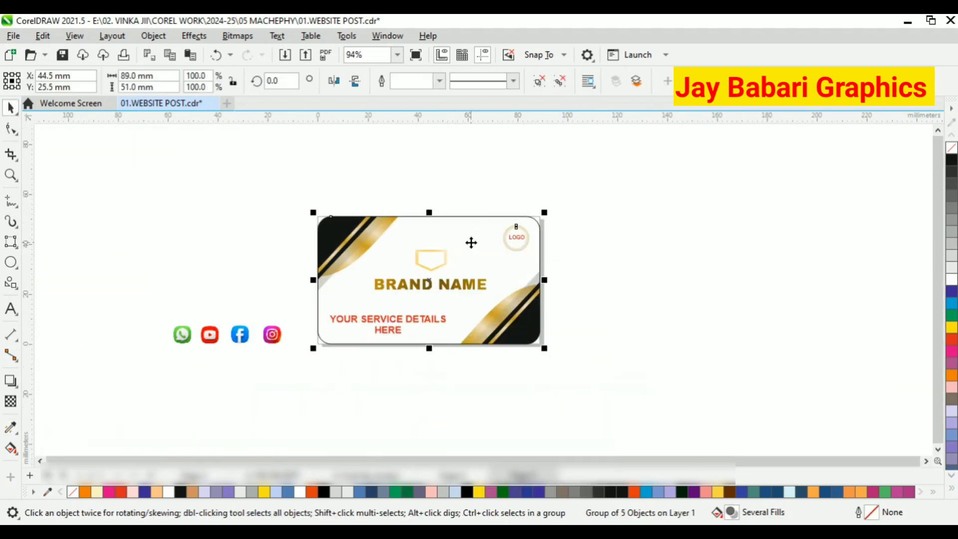
right_click(470, 241)
click(511, 188)
Paste the copied card and place the duplicate directly below the original.
right_click(611, 193)
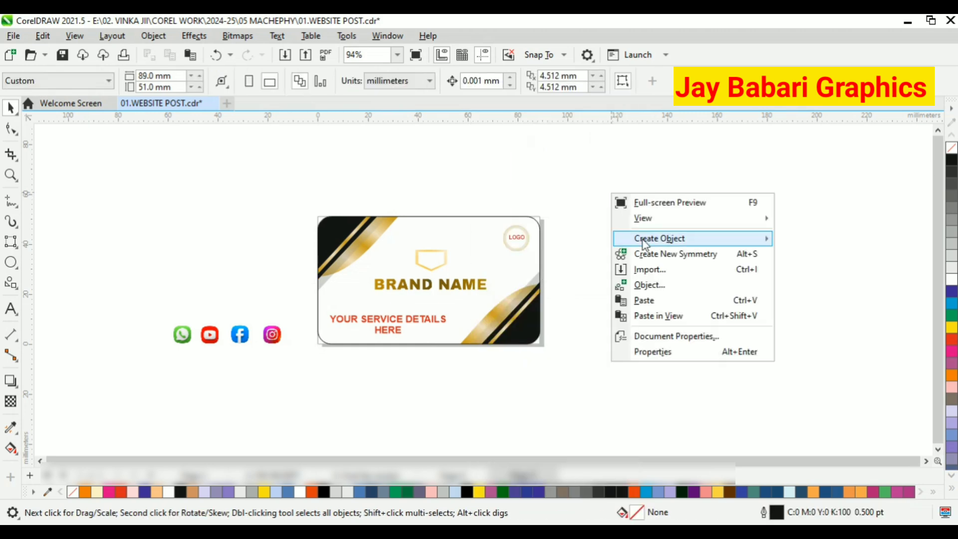
click(645, 300)
key(ctrl+z)
right_click(615, 228)
click(651, 334)
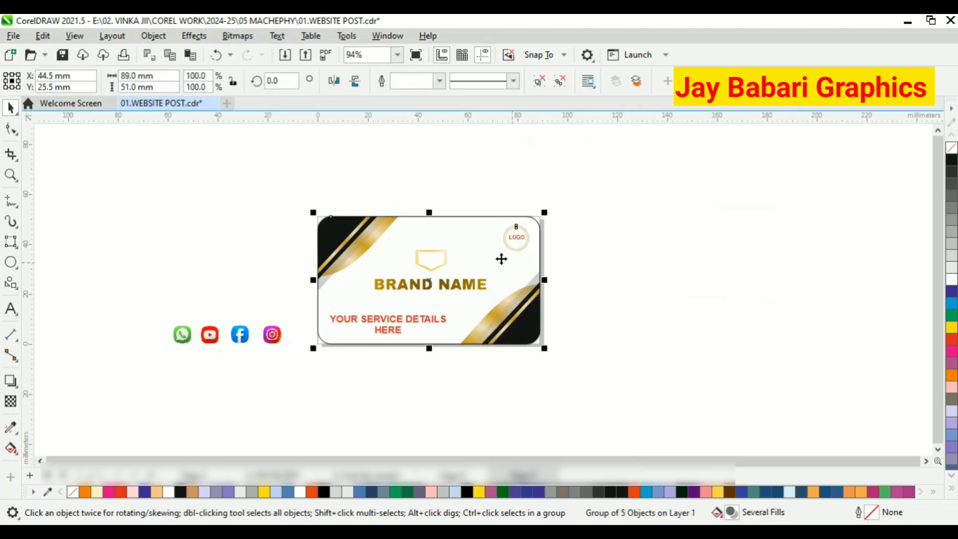
drag(501, 259, 740, 263)
scroll(564, 254, down, 1)
drag(566, 255, 427, 336)
scroll(444, 338, up, 2)
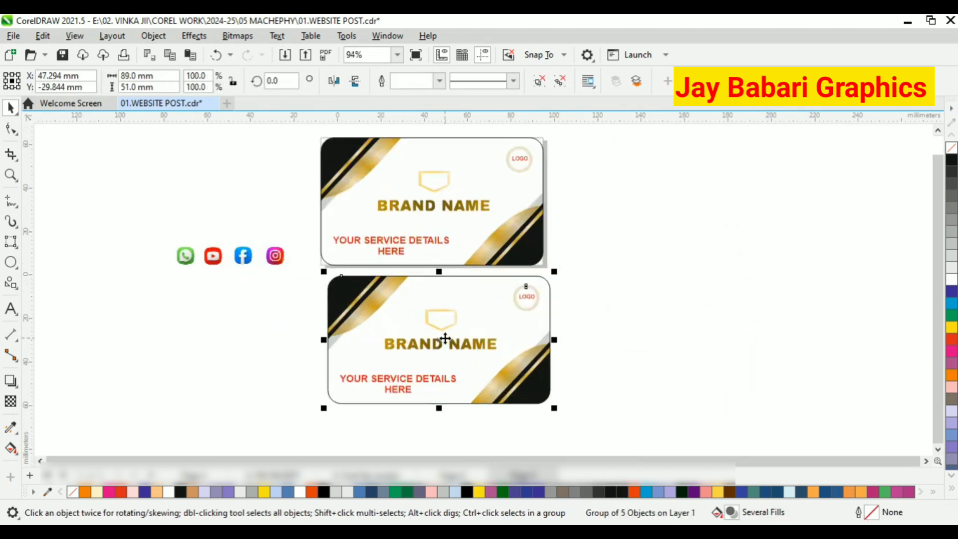
Ungroup the duplicate card into its separate objects.
right_click(459, 311)
click(513, 154)
click(511, 282)
scroll(512, 282, down, 1)
scroll(511, 281, down, 1)
Edit the duplicate card's PowerClip contents and delete the black and gold artwork in its lower-right corner.
click(526, 307)
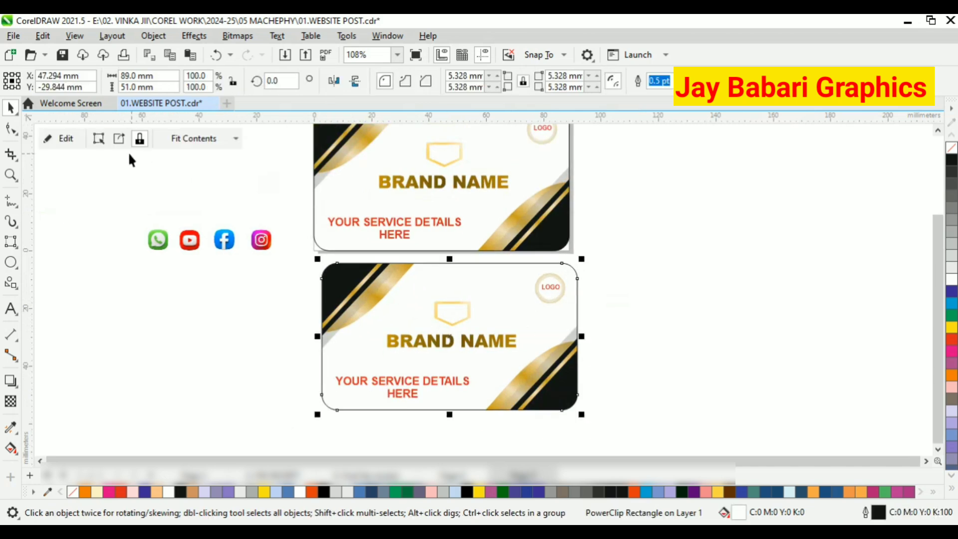
click(59, 139)
scroll(397, 258, down, 3)
click(496, 339)
right_click(497, 329)
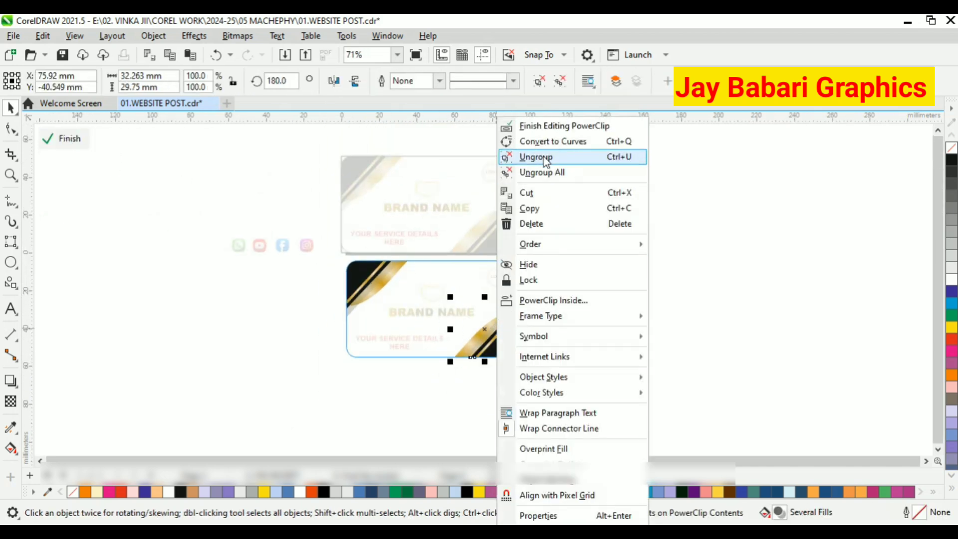
click(535, 223)
click(69, 138)
click(156, 239)
Delete the BRAND NAME text and the pentagon emblem from the duplicate card.
scroll(422, 326, up, 3)
click(427, 312)
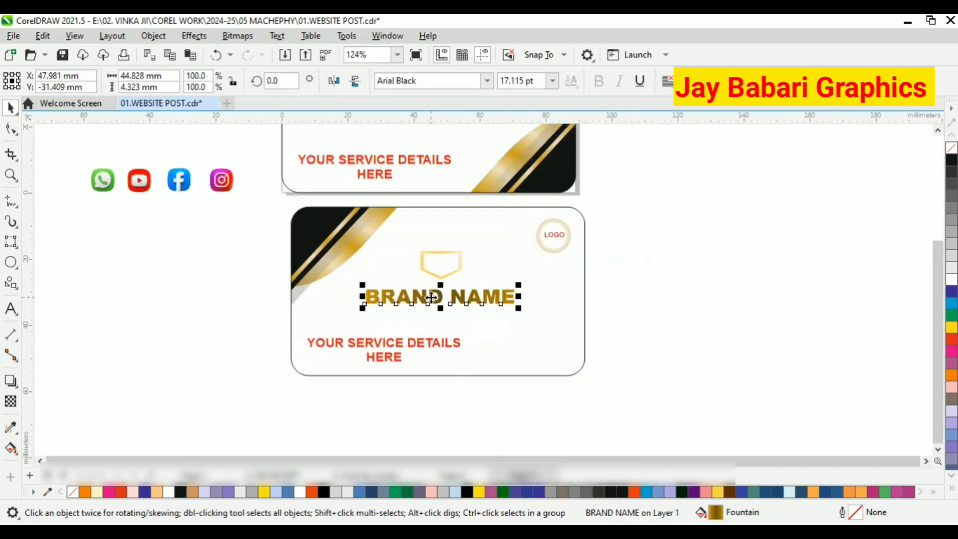
right_click(438, 299)
click(500, 288)
right_click(441, 272)
click(486, 203)
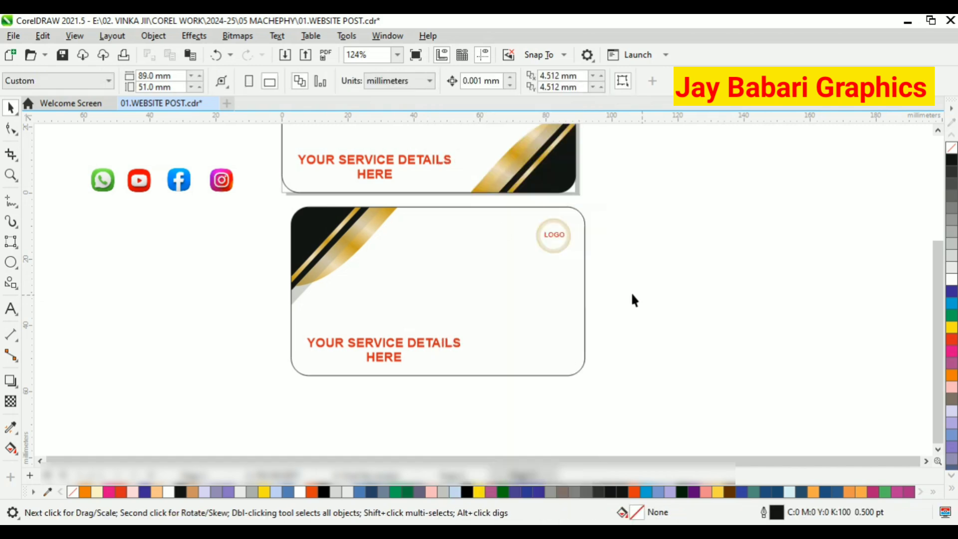
Inside the duplicate's PowerClip, enlarge the upper-left corner artwork to about 58 × 54 mm and shift it slightly past the card's edges.
click(344, 240)
click(60, 139)
scroll(403, 303, down, 1)
drag(290, 214, 304, 248)
click(327, 252)
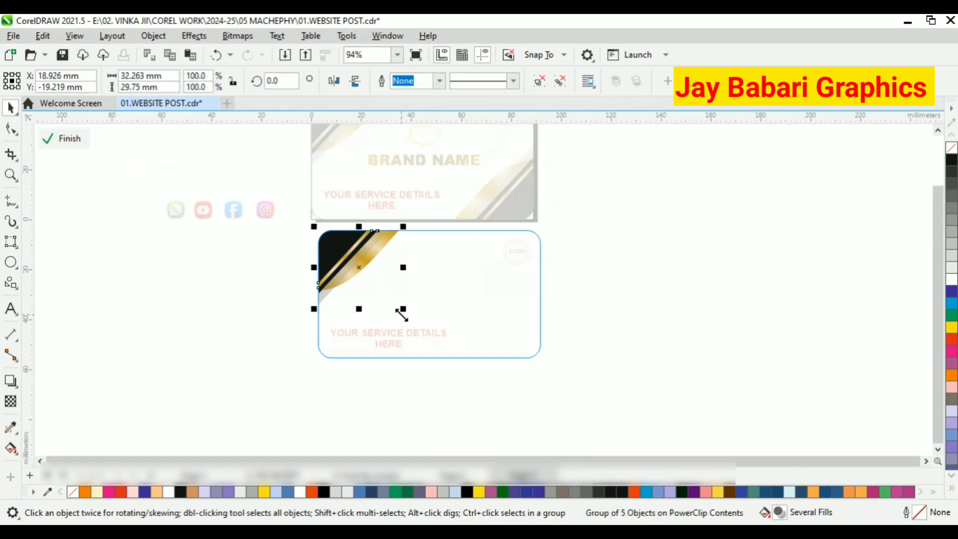
drag(400, 307, 469, 368)
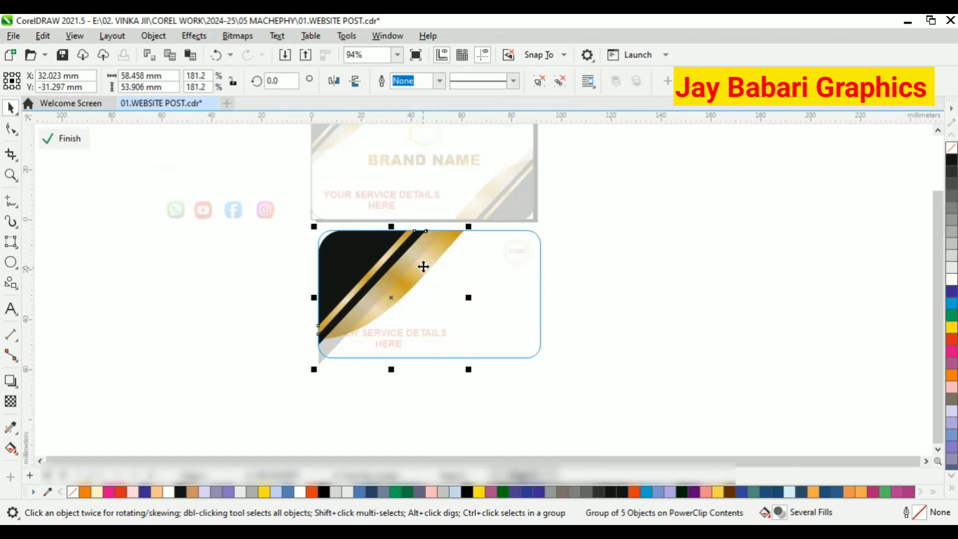
scroll(423, 267, up, 2)
drag(428, 252, 418, 249)
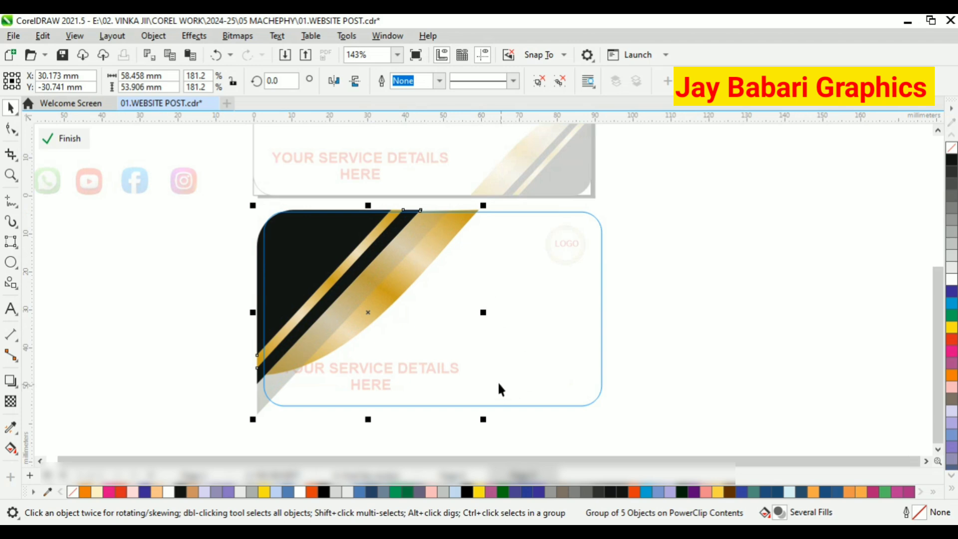
Ungroup the enlarged corner artwork, pull the gold curve's lower-left node inward along the stripe, and finish editing the PowerClip.
right_click(358, 309)
click(396, 171)
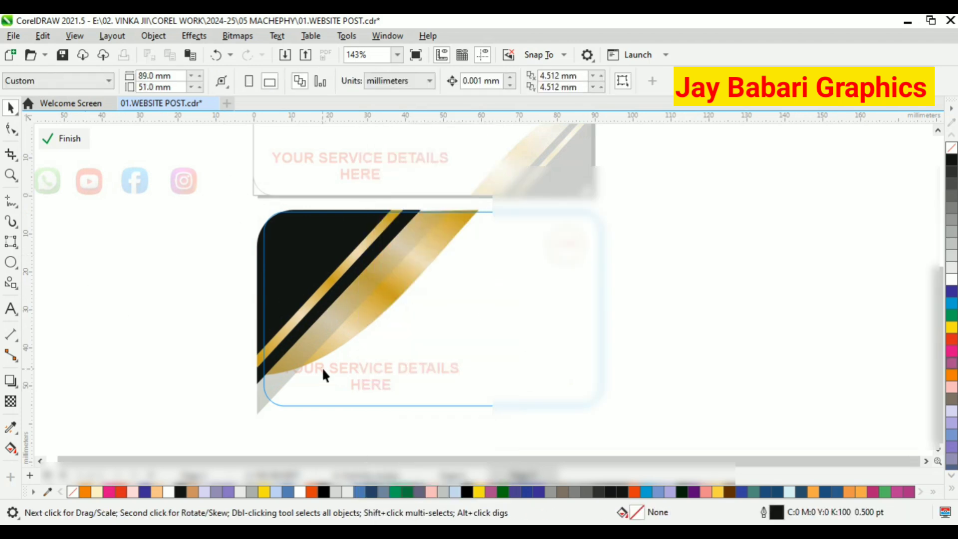
click(11, 129)
drag(269, 374, 297, 343)
scroll(317, 347, up, 2)
scroll(300, 344, down, 3)
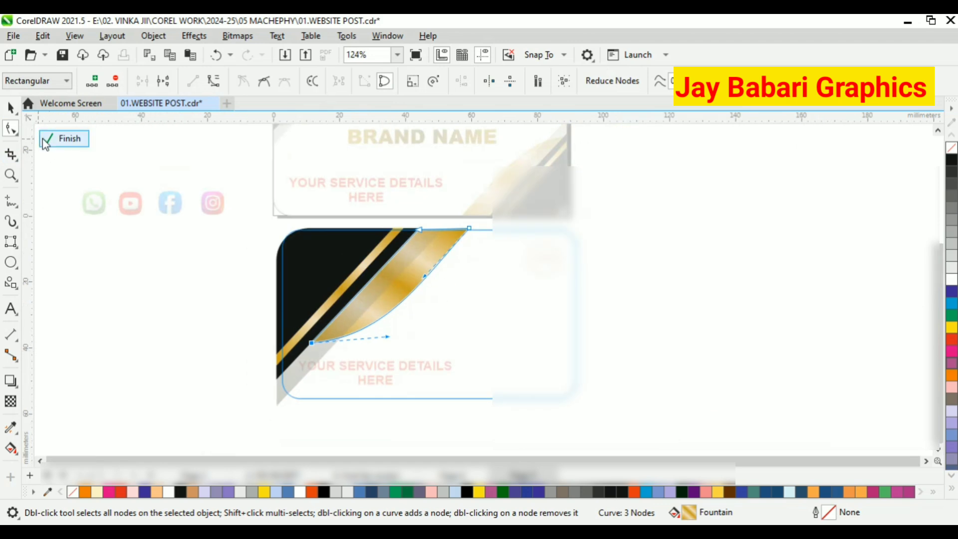
click(64, 139)
Delete the YOUR SERVICE DETAILS HERE text from the duplicate card.
key(Escape)
click(386, 365)
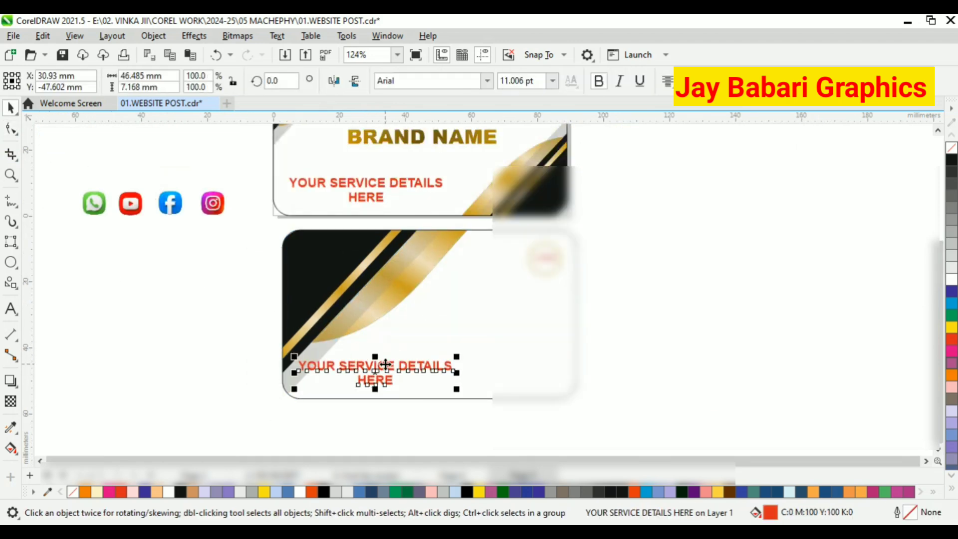
right_click(385, 365)
right_click(378, 368)
click(414, 130)
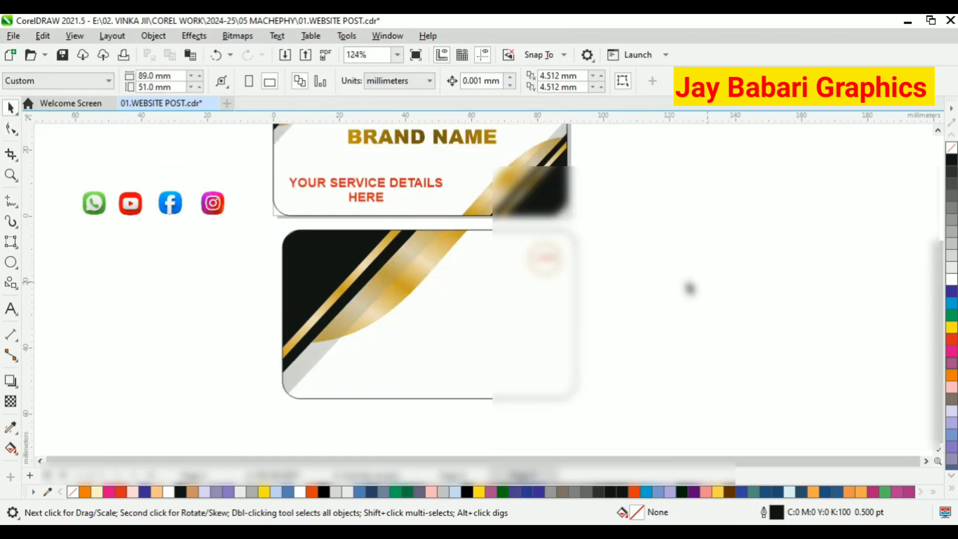
Move the social media icons to the right of the duplicate card and ungroup them.
drag(209, 205, 776, 312)
right_click(776, 312)
click(812, 136)
click(800, 240)
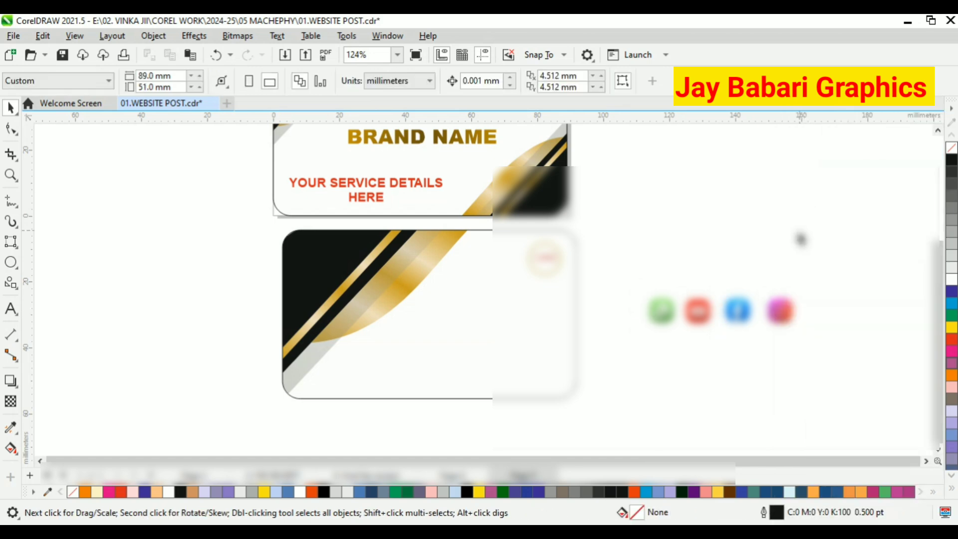
Try to place the WhatsApp icon on the white area of the duplicate card.
scroll(451, 227, up, 3)
click(629, 298)
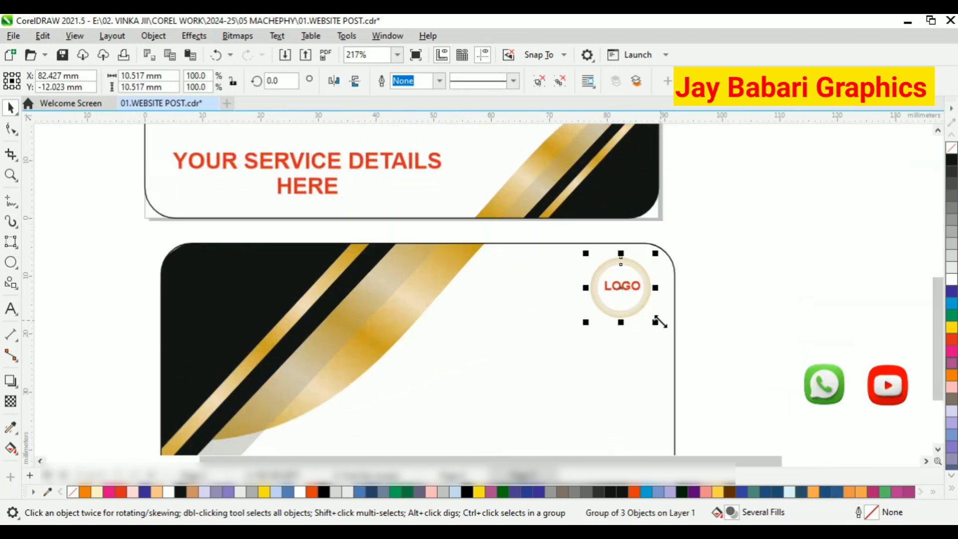
click(755, 260)
scroll(703, 360, down, 2)
click(686, 336)
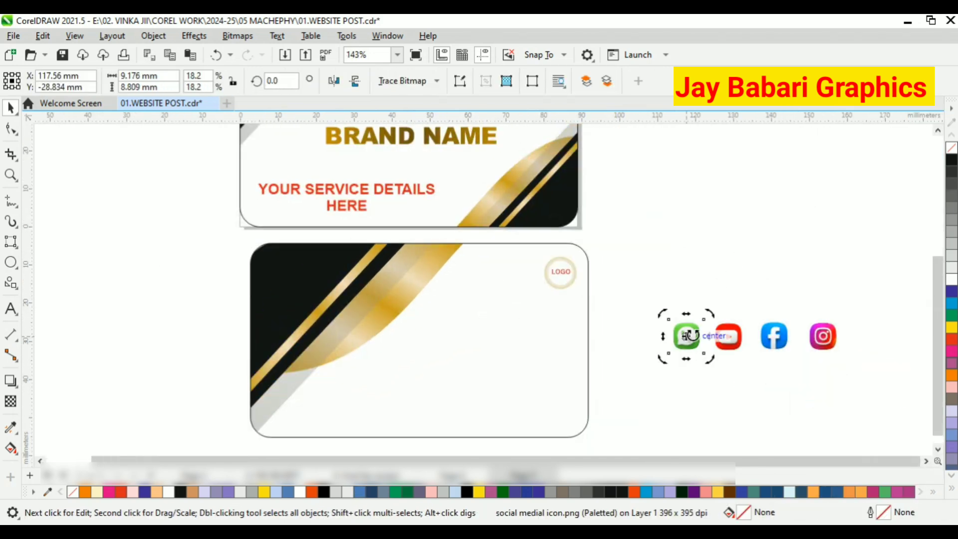
drag(686, 335, 445, 348)
scroll(435, 344, up, 2)
scroll(435, 345, down, 2)
scroll(427, 344, down, 2)
key(ctrl+z)
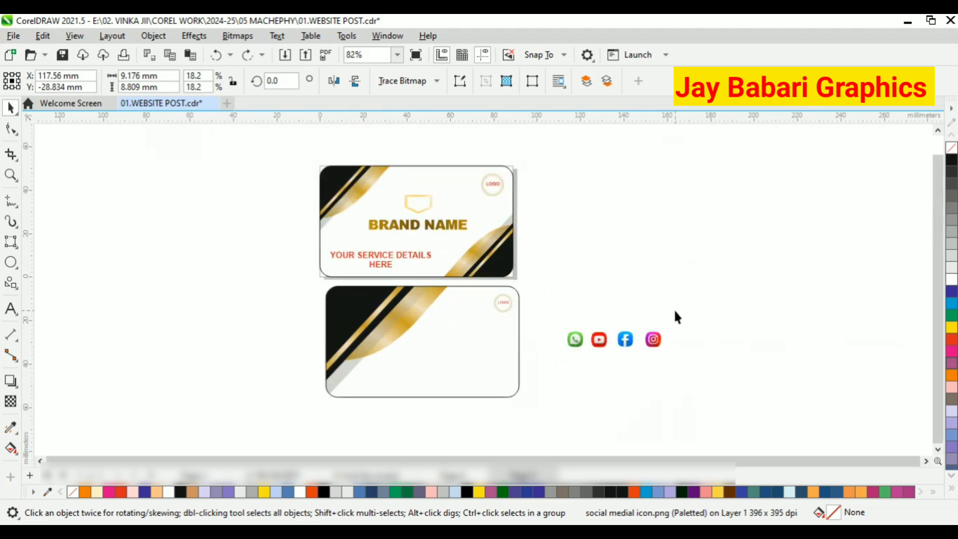
Place the WhatsApp icon on the duplicate card's white area at about 7.5 × 7.2 mm.
drag(675, 310, 558, 360)
right_click(577, 339)
mouse_move(624, 262)
click(768, 260)
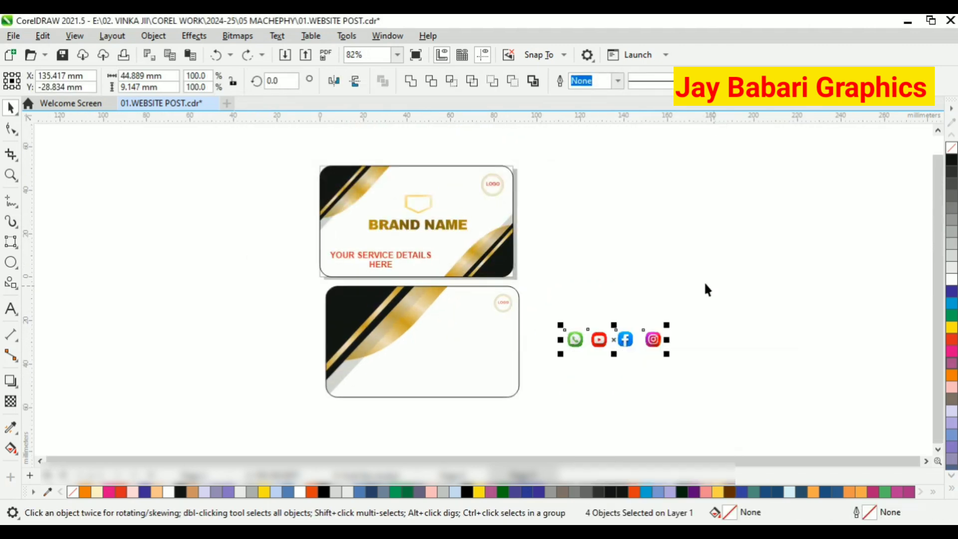
click(703, 282)
click(574, 339)
scroll(588, 337, up, 2)
drag(577, 337, 321, 319)
scroll(331, 341, up, 2)
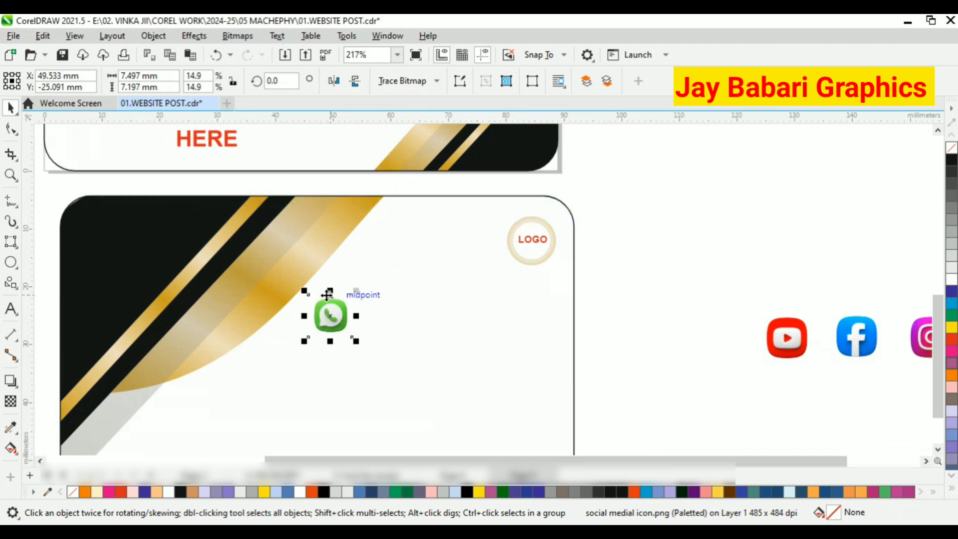
Move the YouTube icon onto the duplicate card, near its lower-left corner beside the grey stripe.
scroll(324, 295, down, 1)
click(741, 333)
drag(740, 333, 303, 378)
scroll(343, 364, up, 2)
scroll(319, 304, down, 5)
scroll(308, 347, up, 2)
drag(316, 337, 210, 391)
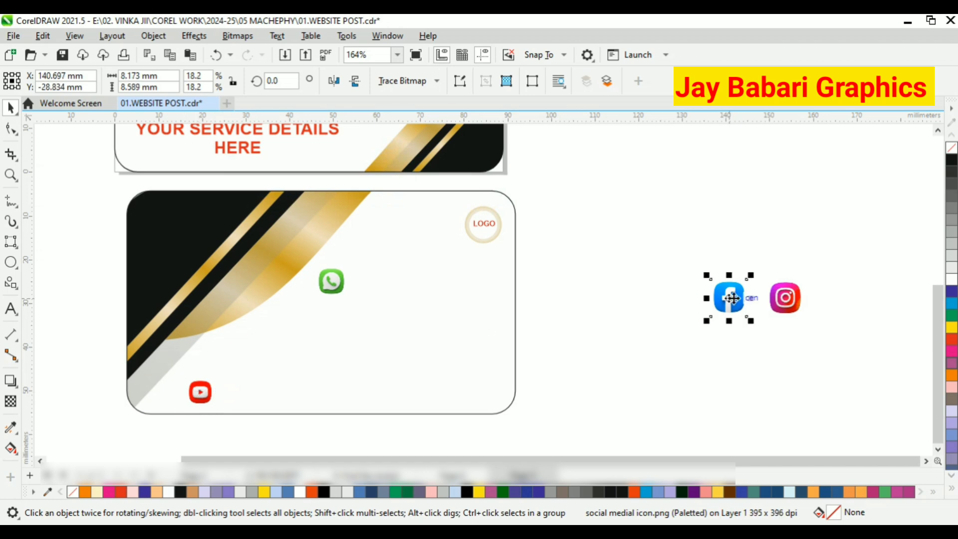
Place the Facebook icon to the right of the YouTube icon and bring the WhatsApp icon into the same row after it.
drag(732, 297, 267, 411)
click(267, 413)
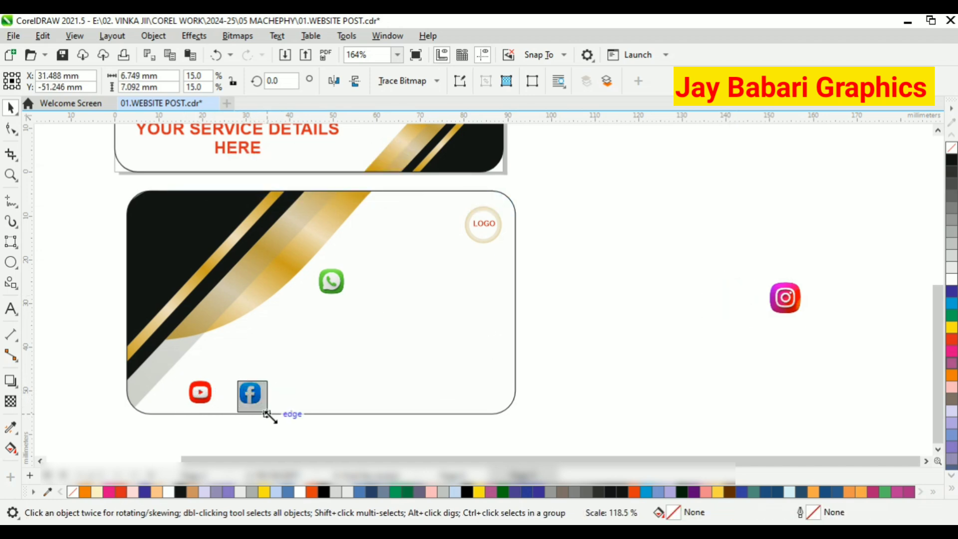
drag(297, 394, 296, 395)
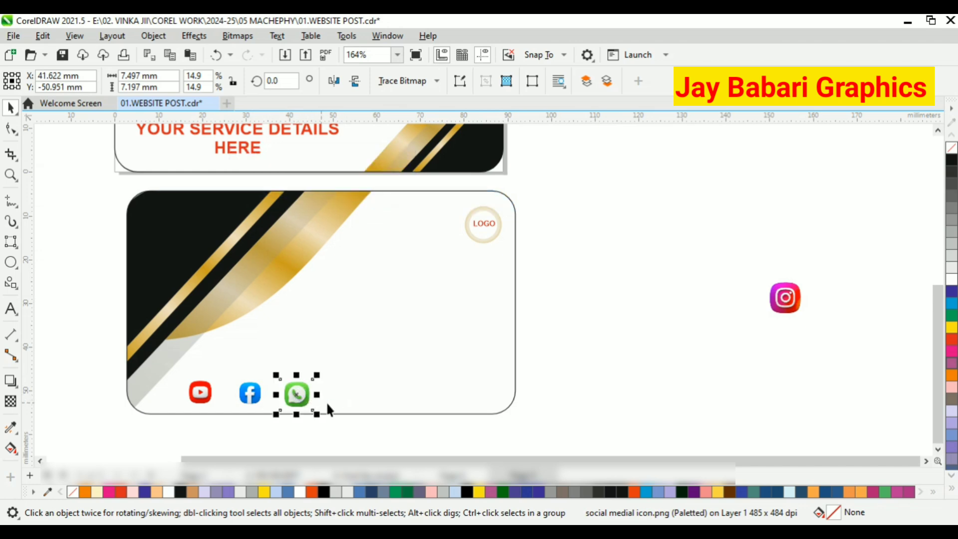
Place the Instagram icon after the WhatsApp icon in the row, sized 6 × 6 mm.
double_click(792, 296)
key(Escape)
drag(783, 291, 341, 399)
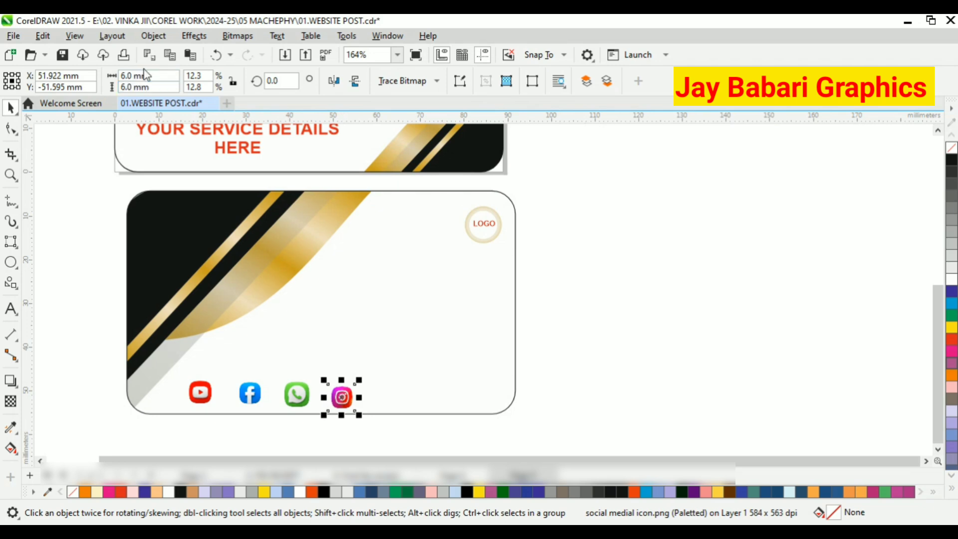
Set the WhatsApp, Facebook and YouTube icons to 6 × 6 mm as well.
click(293, 398)
text(6)
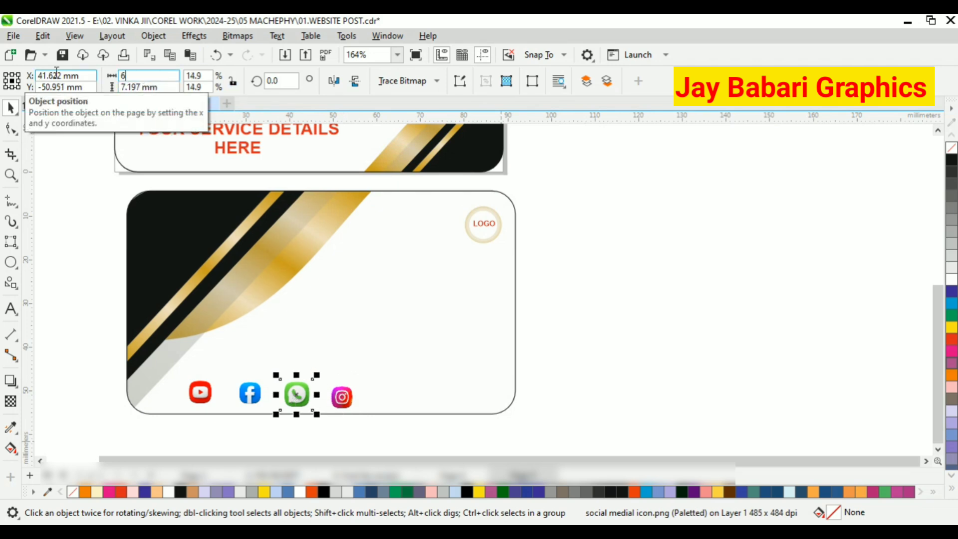
key(Tab)
text(6)
key(Return)
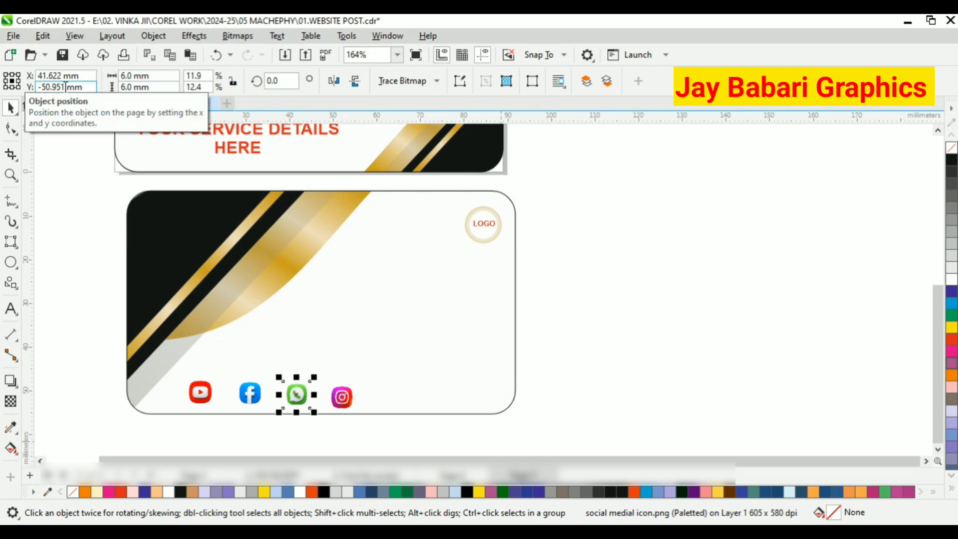
click(249, 394)
click(201, 393)
key(ctrl+r)
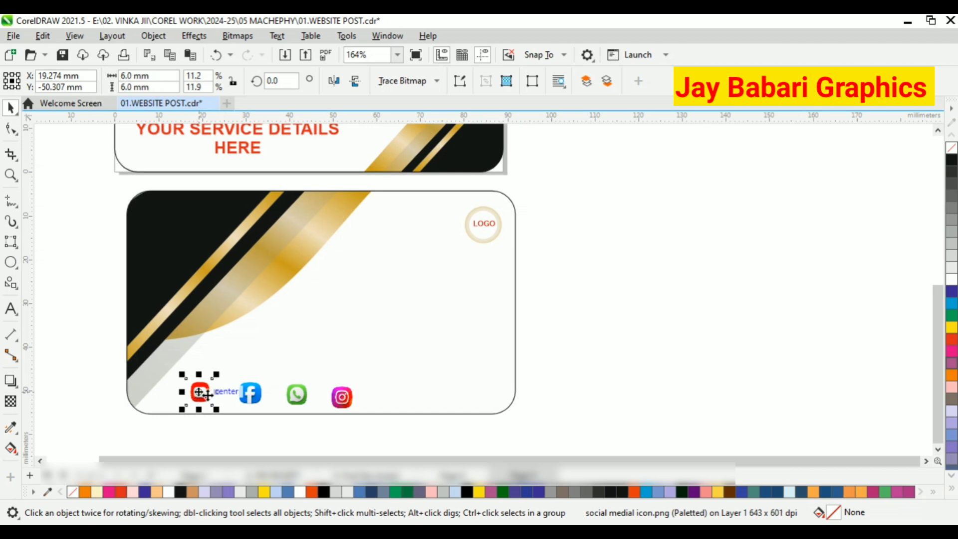
Align the four social media icons in one row and widen the gaps between the Facebook, WhatsApp and Instagram icons.
scroll(253, 370, down, 2)
click(543, 361)
scroll(134, 388, up, 3)
drag(141, 367, 529, 424)
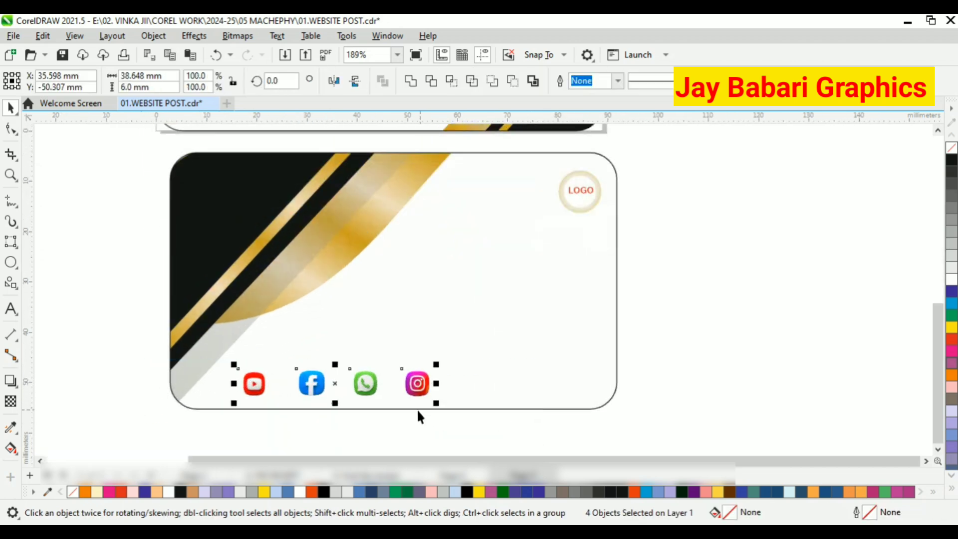
scroll(419, 417, up, 1)
scroll(328, 364, up, 1)
drag(549, 367, 594, 366)
drag(471, 356, 493, 361)
drag(364, 367, 368, 361)
scroll(376, 390, down, 1)
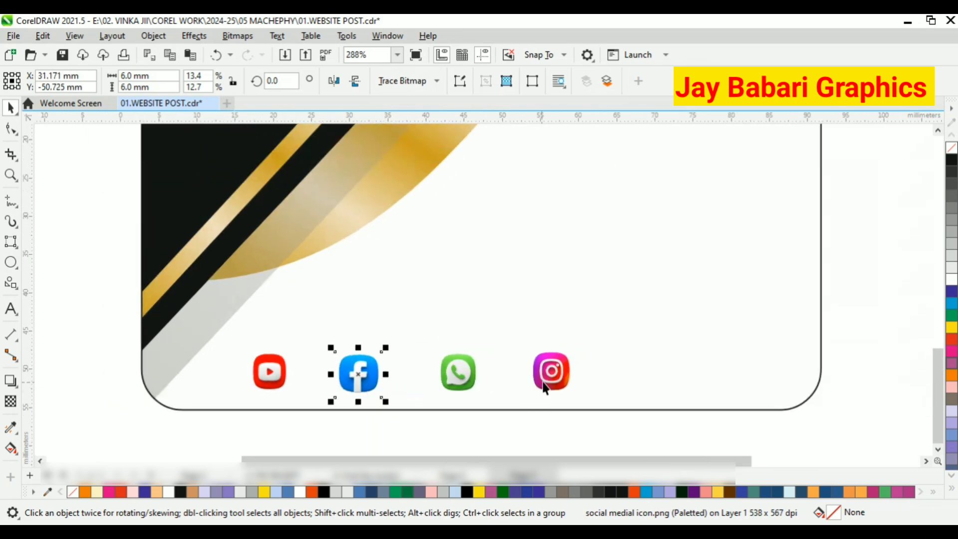
Fine-tune the Instagram and YouTube icon positions and line up the four icons along the card's lower edge.
drag(551, 374, 557, 371)
click(282, 375)
drag(281, 369, 280, 371)
click(292, 412)
scroll(293, 411, down, 3)
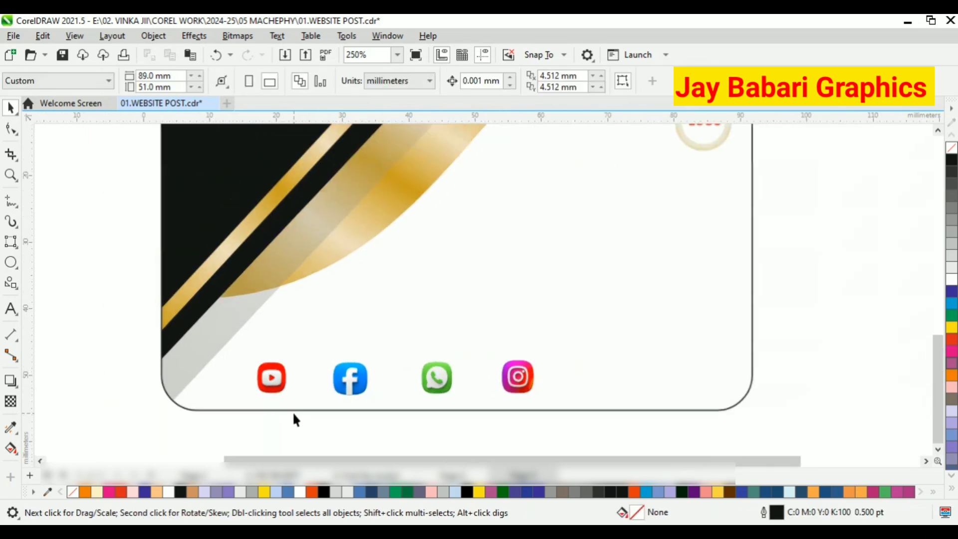
drag(231, 438, 492, 355)
click(368, 434)
scroll(327, 406, down, 1)
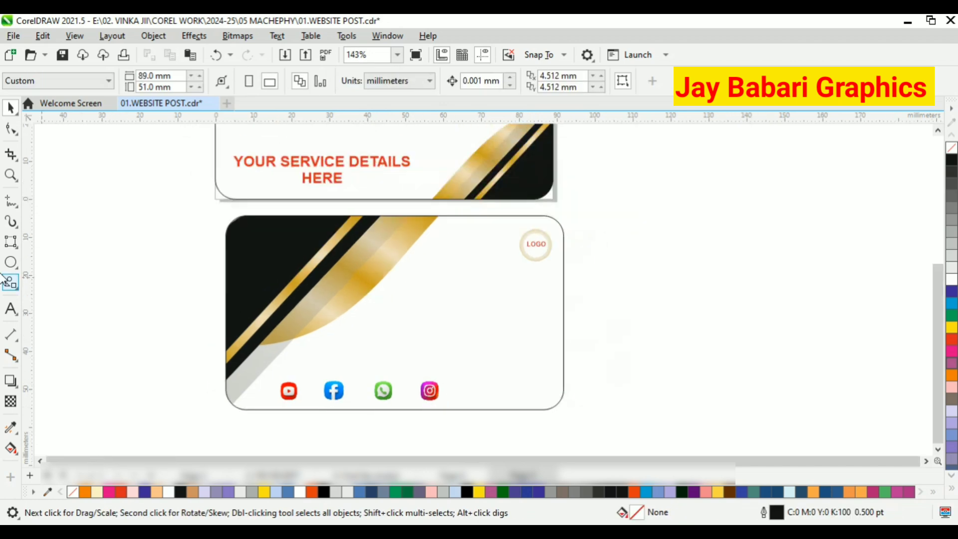
Add the text CONTACT DETAILS on the duplicate card's white area and scale it down to about 13.3 pt.
click(10, 309)
click(374, 321)
text(CONTA)
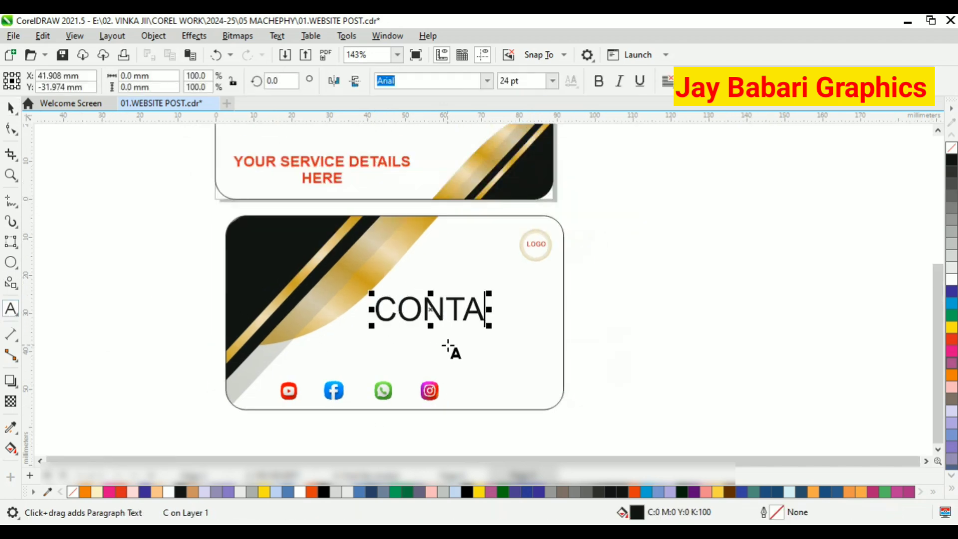
text(CT DE)
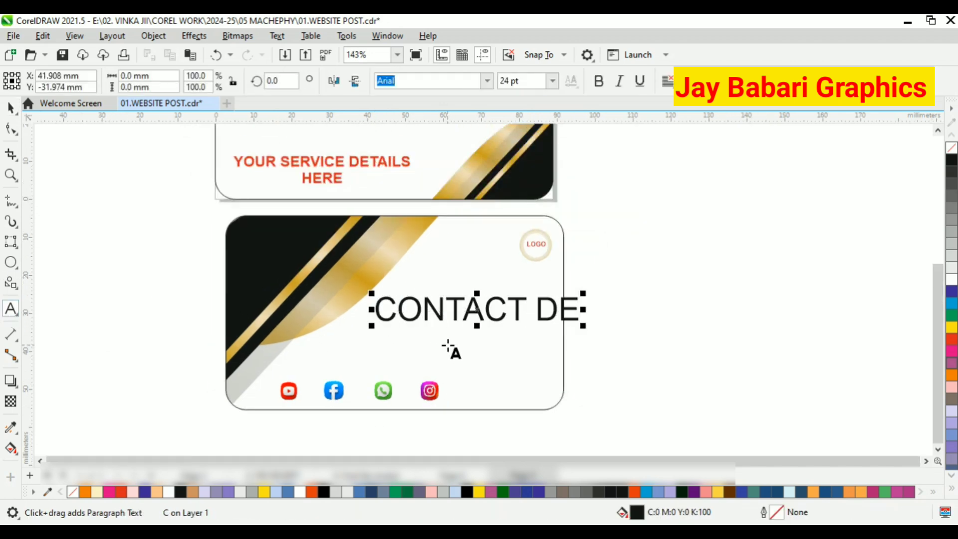
text(TAILS)
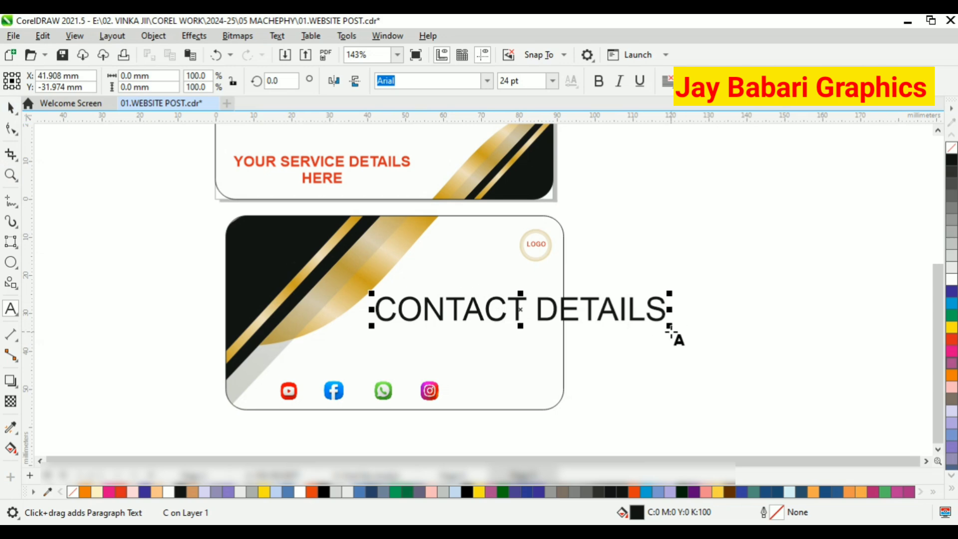
drag(670, 326, 539, 321)
scroll(503, 299, up, 1)
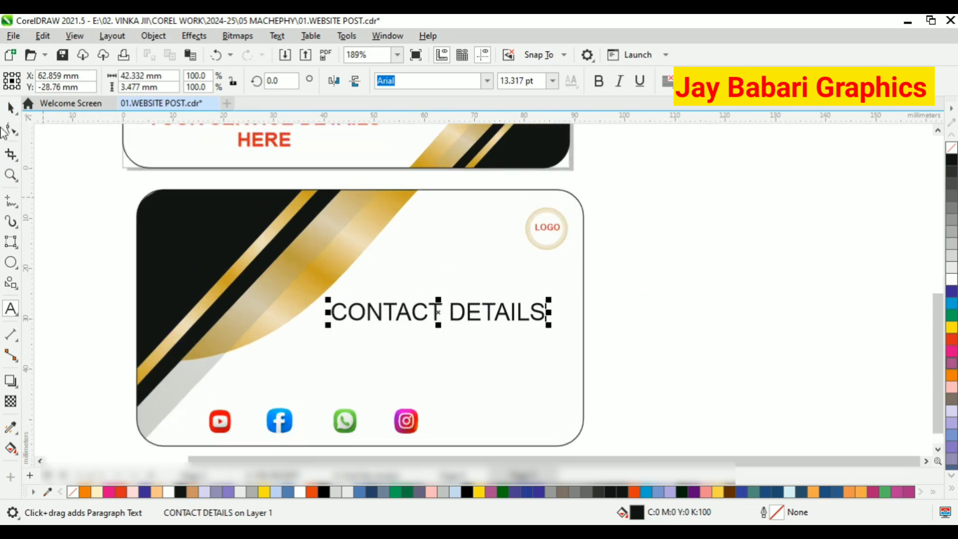
Set the CONTACT DETAILS text in Arial Black and scale it to about 15.2 pt to fit inside the card.
key(ctrl+space)
click(594, 84)
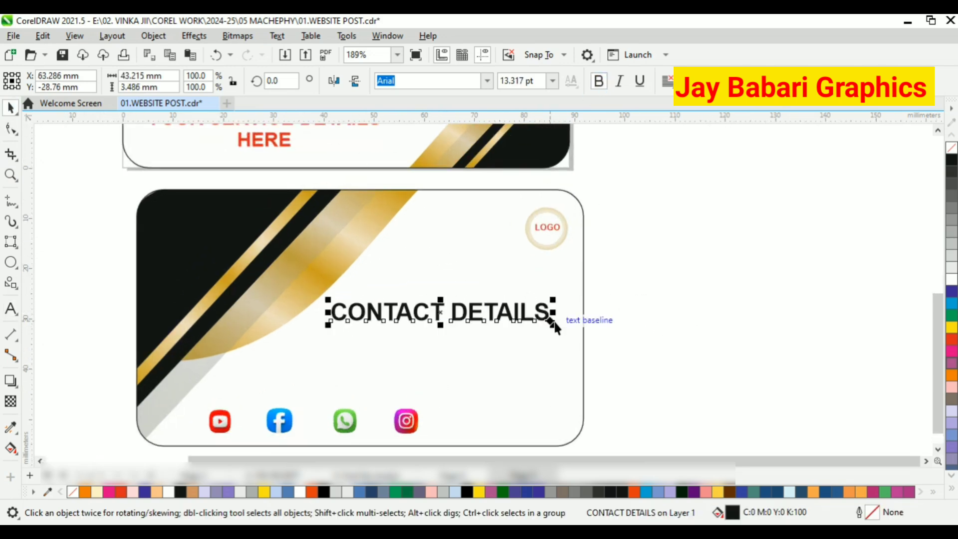
mouse_move(548, 325)
mouse_down()
mouse_move(560, 333)
mouse_move(557, 321)
mouse_up()
key(ctrl+z)
click(532, 322)
mouse_move(559, 326)
mouse_down()
mouse_move(571, 335)
mouse_move(547, 323)
mouse_move(558, 325)
mouse_up()
click(485, 83)
click(452, 128)
click(484, 84)
click(456, 153)
key(ctrl+z)
drag(453, 333, 453, 339)
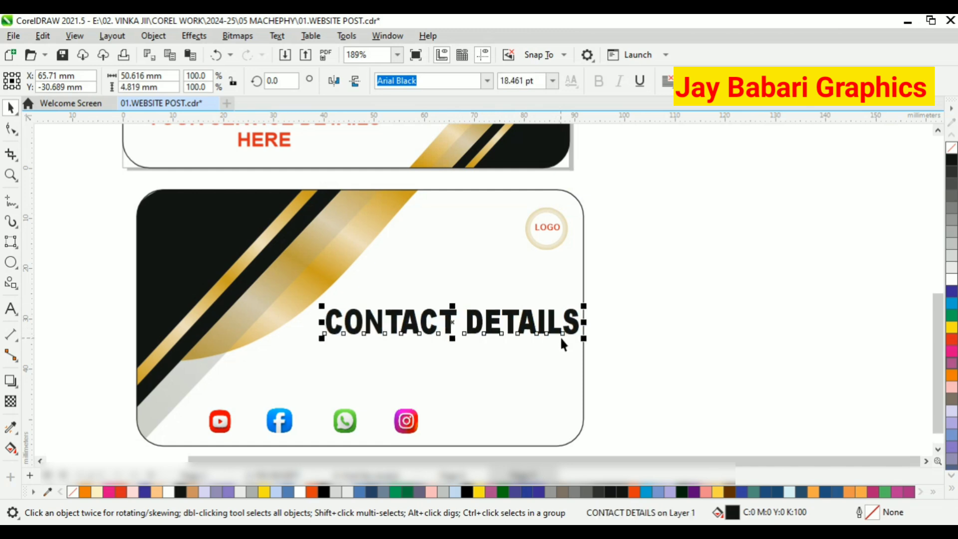
drag(585, 338, 562, 334)
Fill the CONTACT DETAILS text with light orange (#F09449).
click(952, 292)
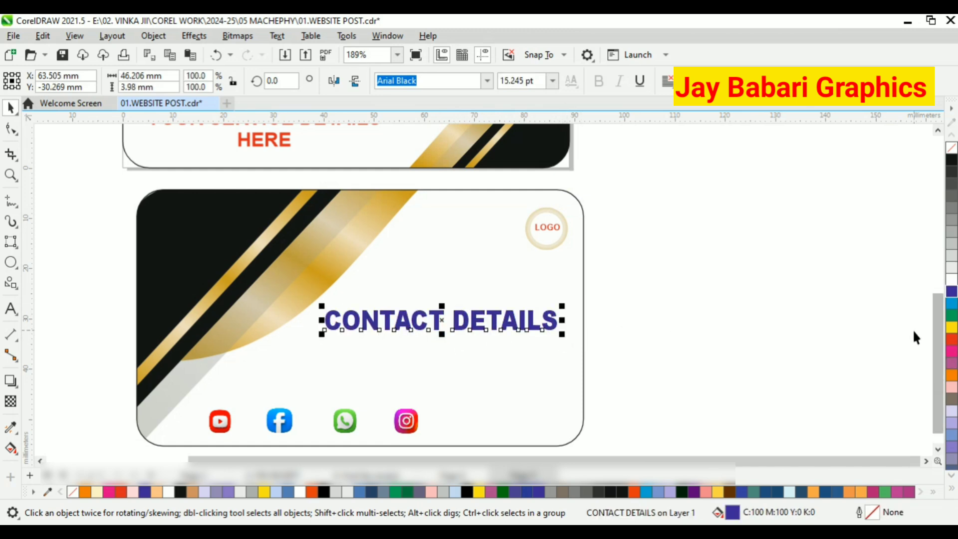
click(850, 490)
click(688, 388)
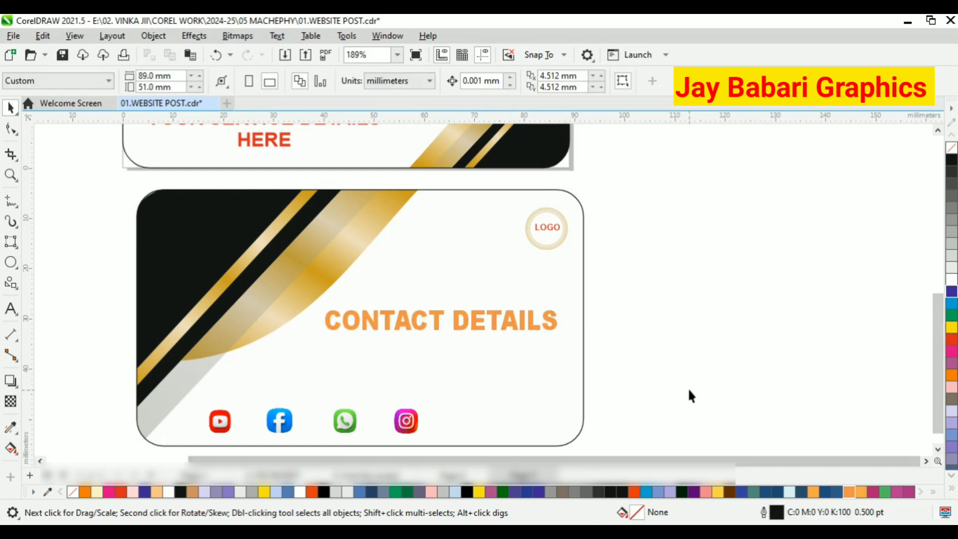
Copy the CONTACT DETAILS text and place the pasted copy directly below the original.
click(509, 321)
right_click(509, 321)
click(658, 273)
right_click(637, 256)
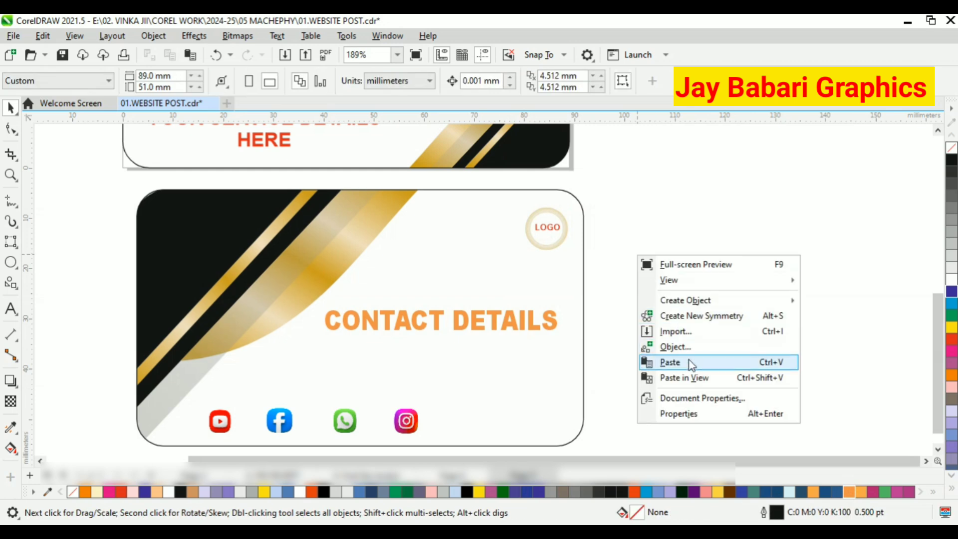
click(689, 361)
drag(475, 321, 476, 355)
Replace the wording of the lower text copy with SOCIAL MEDIA.
click(10, 308)
key(BackSpace)
key(BackSpace)
key(BackSpace)
key(BackSpace)
key(BackSpace)
key(BackSpace)
key(BackSpace)
key(BackSpace)
key(BackSpace)
key(BackSpace)
key(BackSpace)
key(BackSpace)
key(BackSpace)
key(BackSpace)
key(BackSpace)
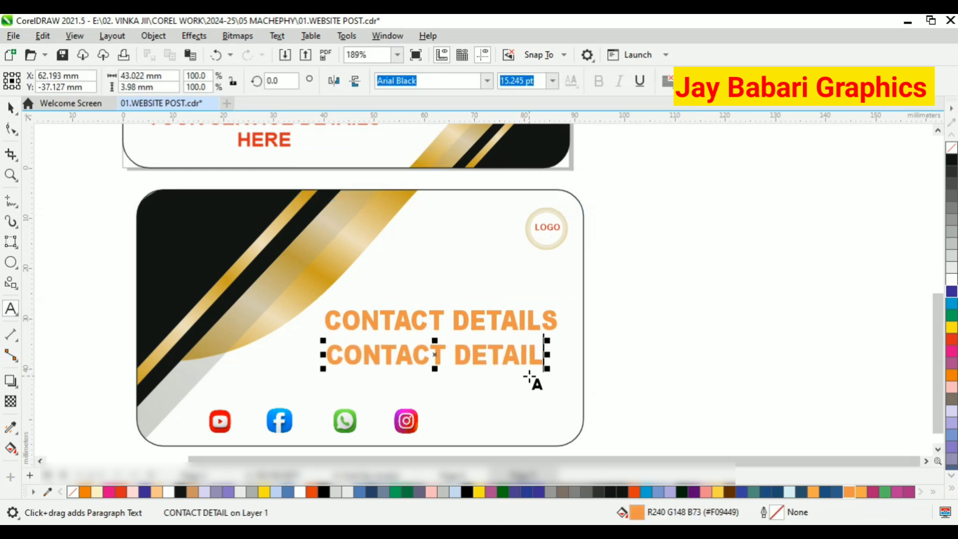
text(SOCIAL)
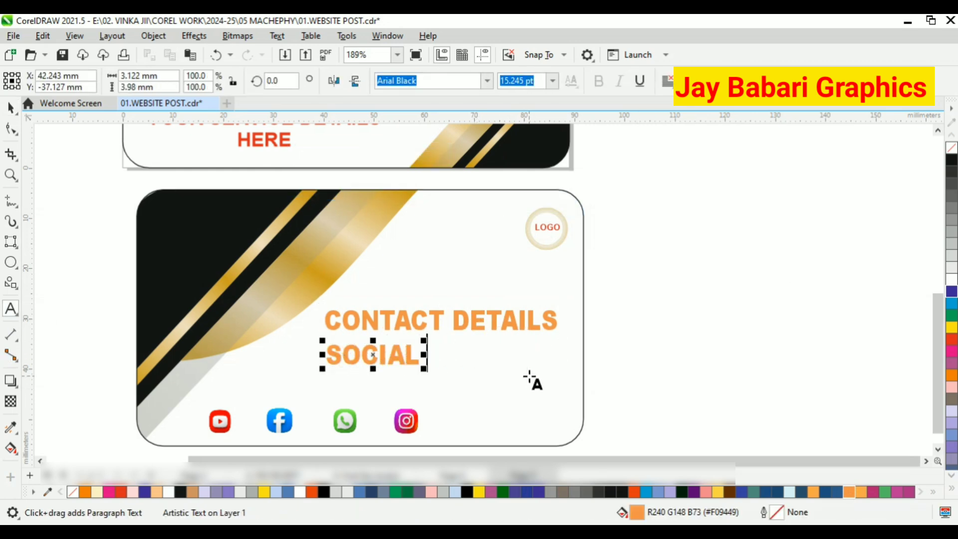
text( MEDIA)
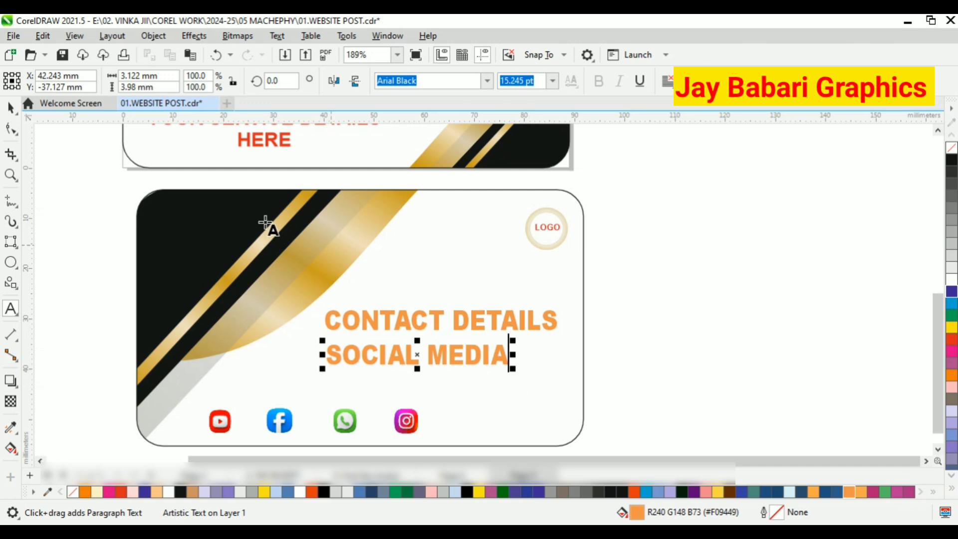
Centre the SOCIAL MEDIA line beneath CONTACT DETAILS.
key(ctrl+space)
scroll(374, 382, up, 2)
drag(482, 350, 511, 348)
click(596, 325)
scroll(385, 286, down, 3)
Add the text 2025 above CONTACT DETAILS on the duplicate card.
click(11, 308)
click(399, 263)
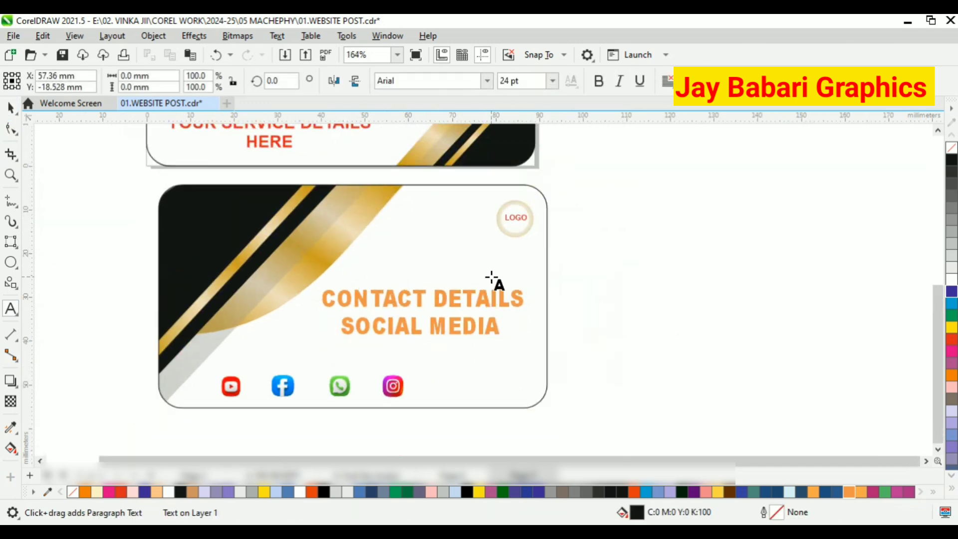
text(2025)
key(ctrl+space)
scroll(494, 275, up, 2)
drag(473, 233, 442, 260)
scroll(449, 255, down, 2)
Set the 2025 text in Arial Black and fill it with red.
click(486, 81)
click(427, 122)
scroll(452, 256, up, 1)
click(951, 339)
Move the LOGO badge slightly upward, closer to the duplicate card's upper-right corner.
scroll(366, 239, down, 2)
scroll(478, 218, up, 3)
click(478, 217)
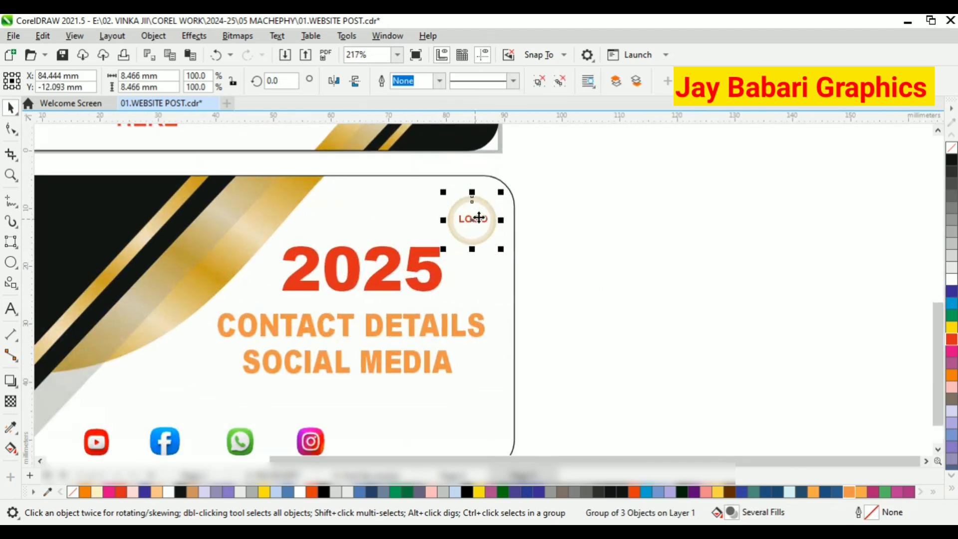
drag(479, 218, 474, 210)
click(518, 226)
Move the CONTACT DETAILS and SOCIAL MEDIA lines down together to leave more room under 2025.
scroll(462, 213, down, 3)
click(406, 303)
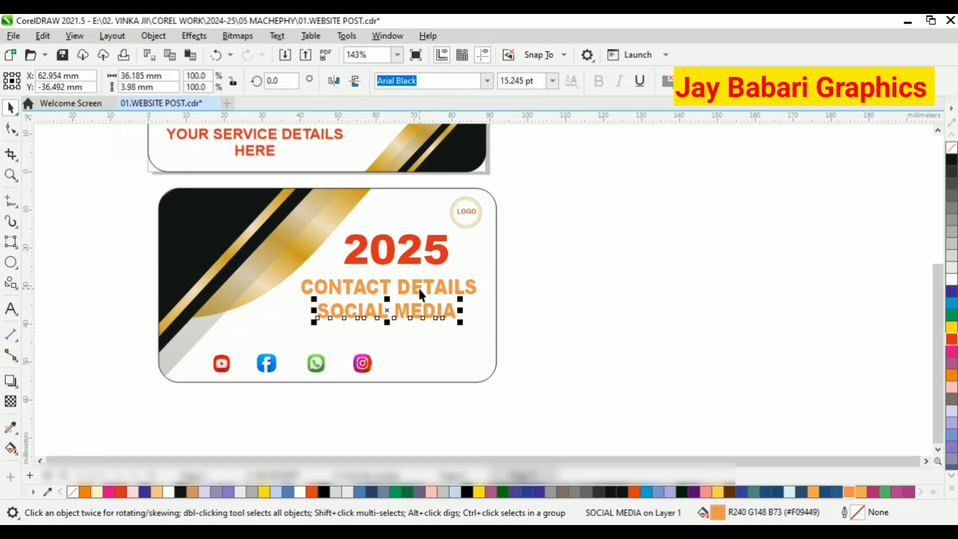
shift+click(418, 286)
key(F8)
click(427, 294)
click(10, 108)
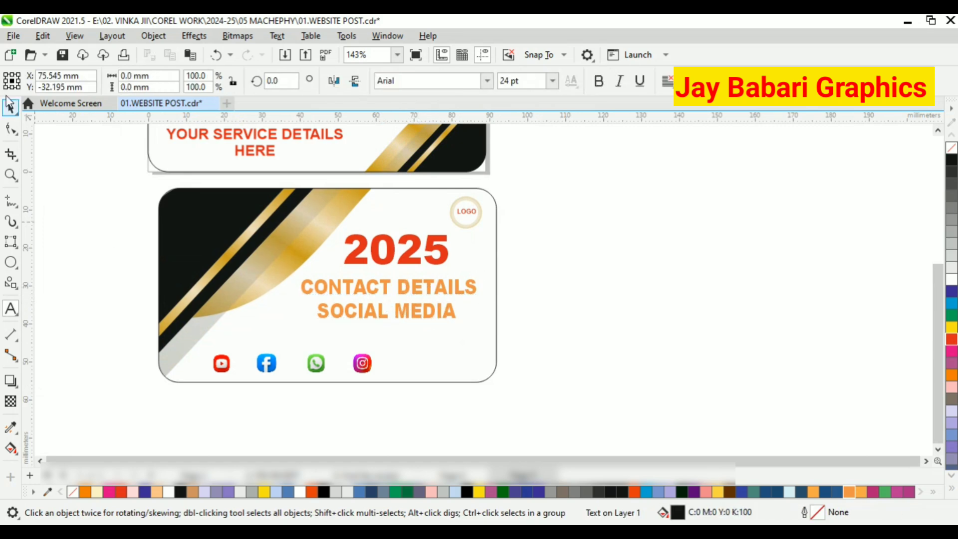
click(416, 311)
shift+click(408, 286)
drag(408, 286, 412, 302)
Enlarge the 2025 text slightly in the space above CONTACT DETAILS.
click(423, 257)
click(439, 261)
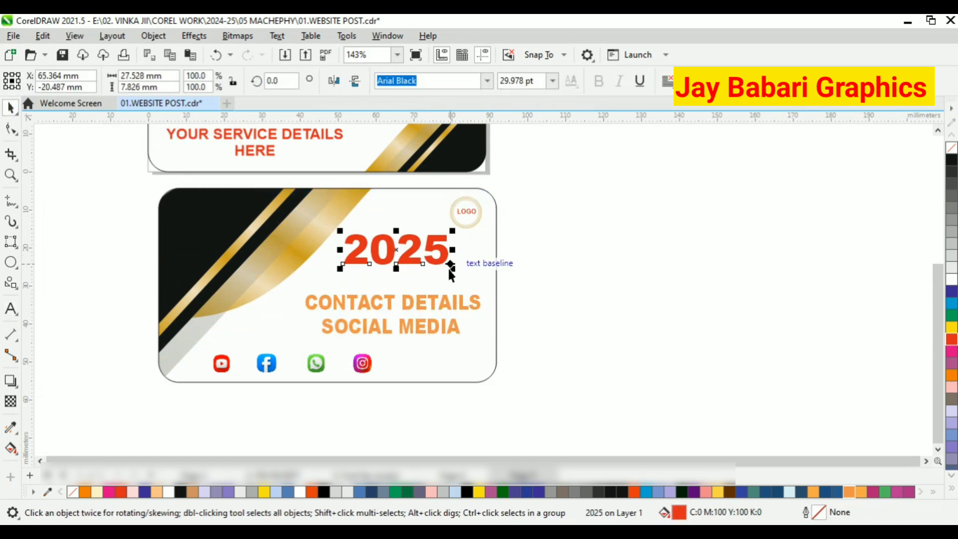
drag(451, 268, 312, 330)
scroll(403, 287, down, 3)
click(507, 274)
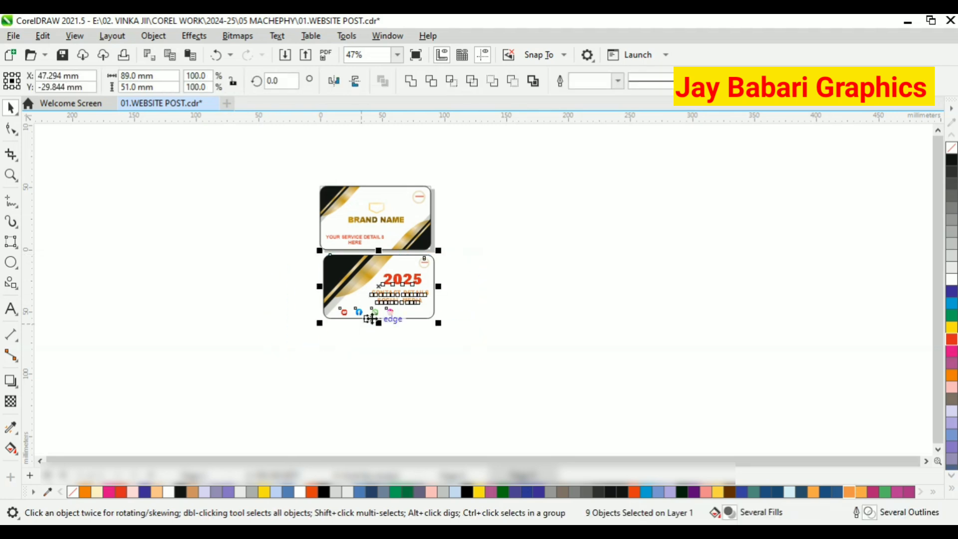
Group all objects of the second card and place the group to the right of the first card.
drag(299, 246, 472, 327)
right_click(420, 299)
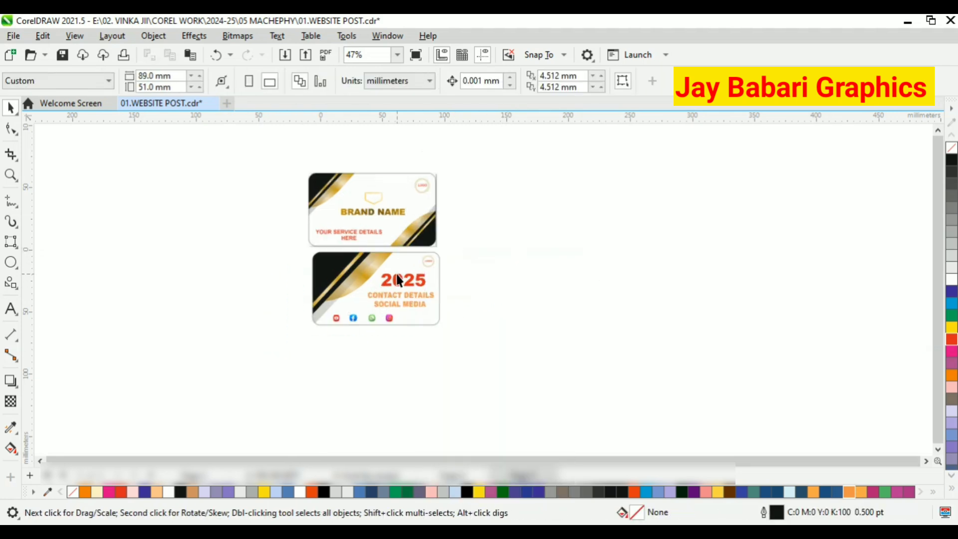
click(399, 280)
drag(399, 280, 557, 228)
scroll(464, 194, up, 2)
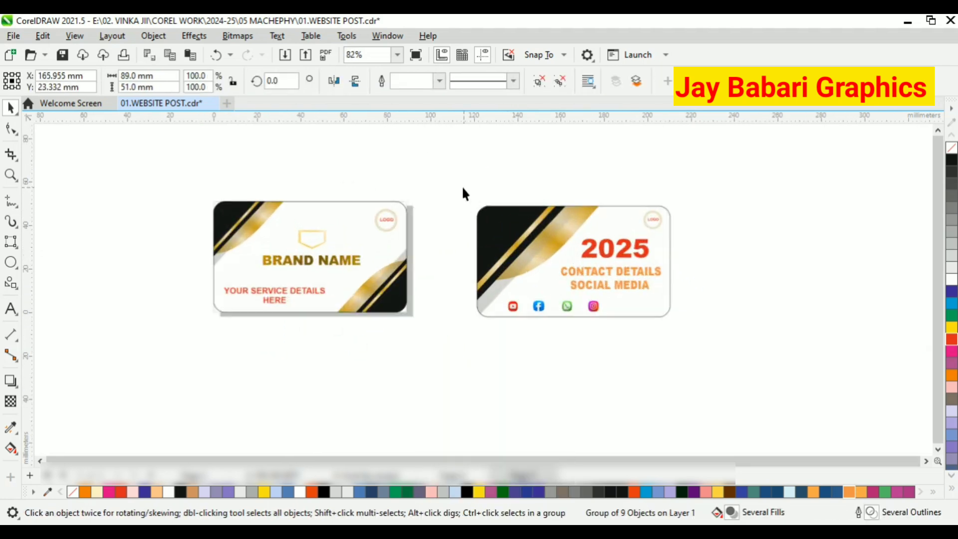
scroll(438, 278, up, 2)
Add the text VISITING CARD TEMPALATE in the empty space below the two cards.
click(452, 364)
key(h)
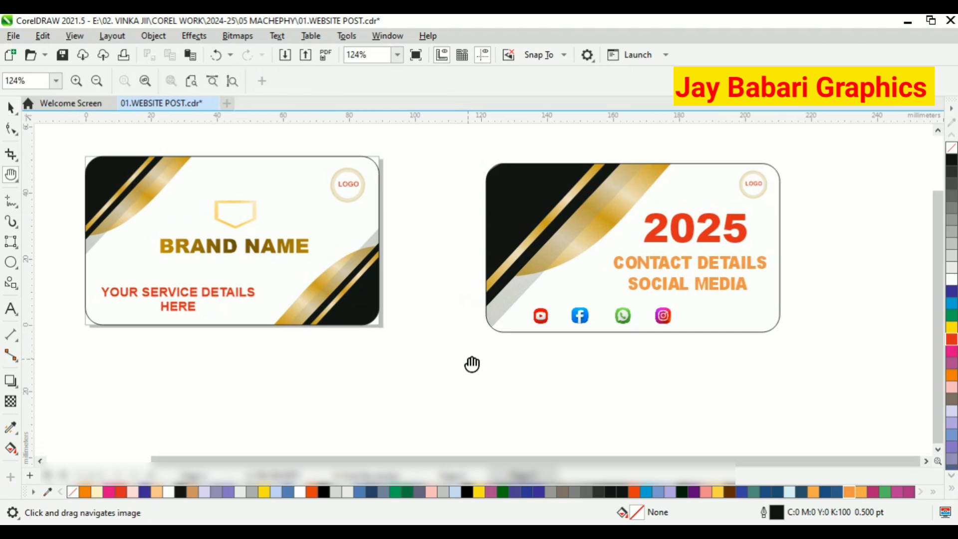
drag(471, 364, 477, 348)
click(11, 309)
click(177, 392)
text(V)
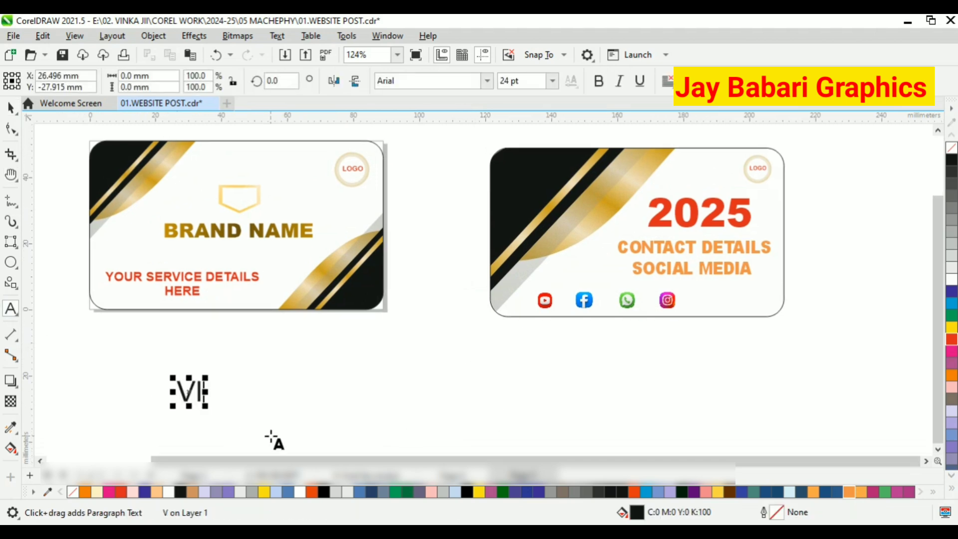
text(ISITING CARD)
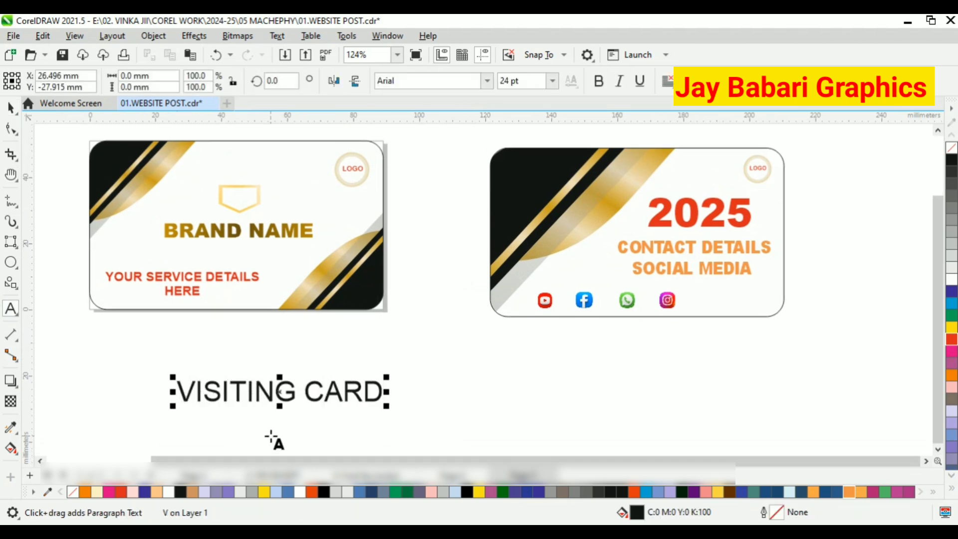
text( TEMPALATE)
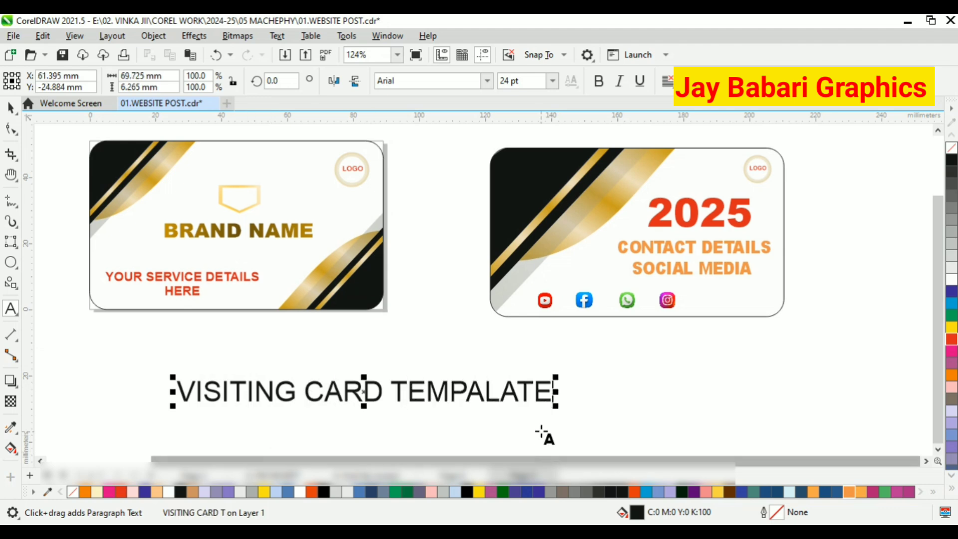
Enlarge the caption to about 225 mm wide beneath both cards and set its font to Arial Black.
drag(555, 405, 831, 474)
click(11, 108)
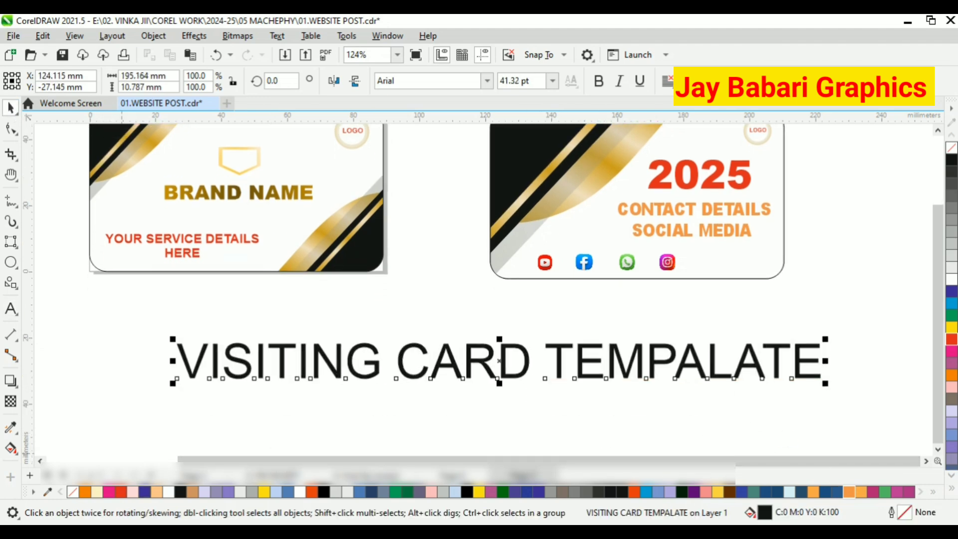
drag(516, 362, 427, 350)
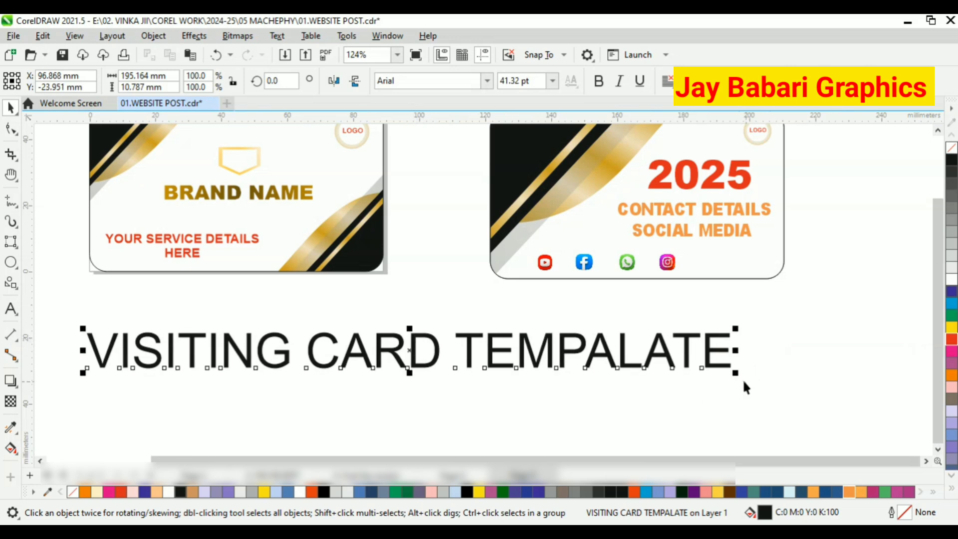
drag(744, 387, 845, 399)
click(486, 81)
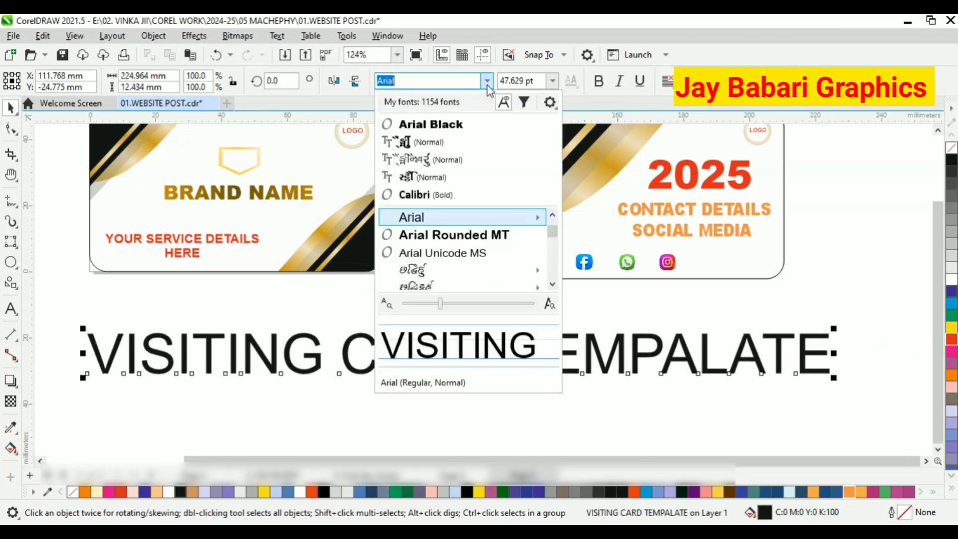
click(428, 124)
Remove the word TEMPALATE from the caption and enlarge VISITING CARD to about 222 mm wide.
double_click(244, 344)
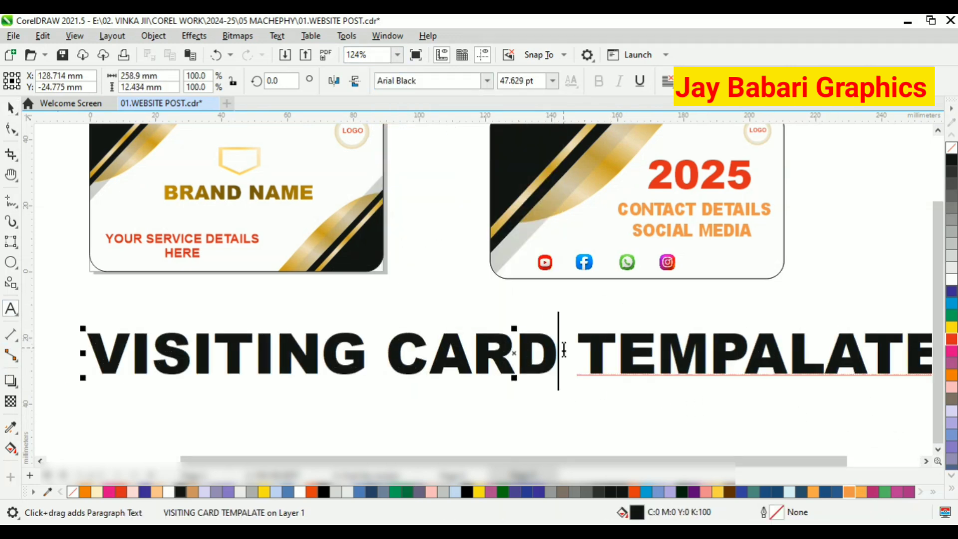
key(Delete)
key(Delete)
key(Delete)
key(Delete)
key(Delete)
key(Delete)
key(Delete)
key(Delete)
key(Delete)
key(Delete)
drag(559, 384, 820, 359)
click(11, 107)
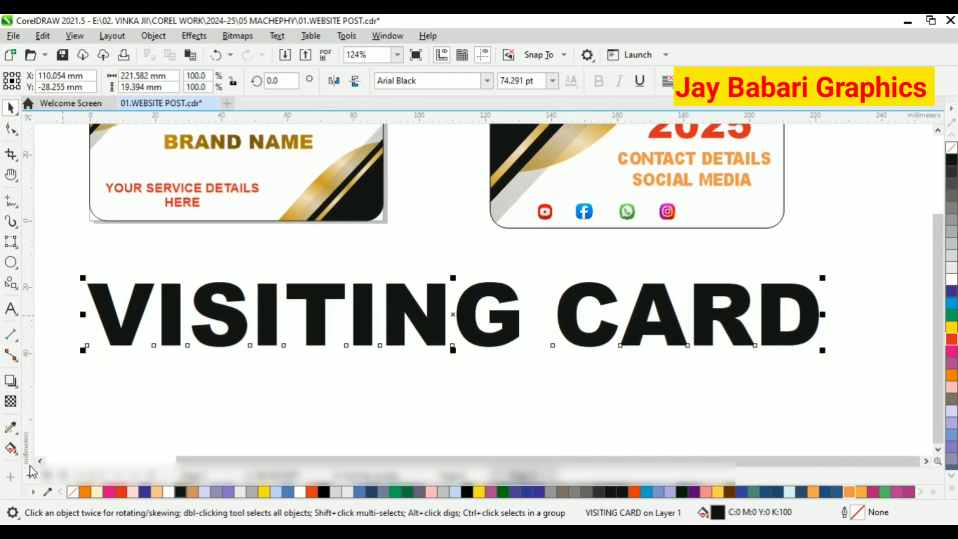
Apply a linear fountain fill across VISITING CARD from its first to last letter, with end colour C5 M38 Y100 K24.
key(g)
drag(102, 310, 830, 307)
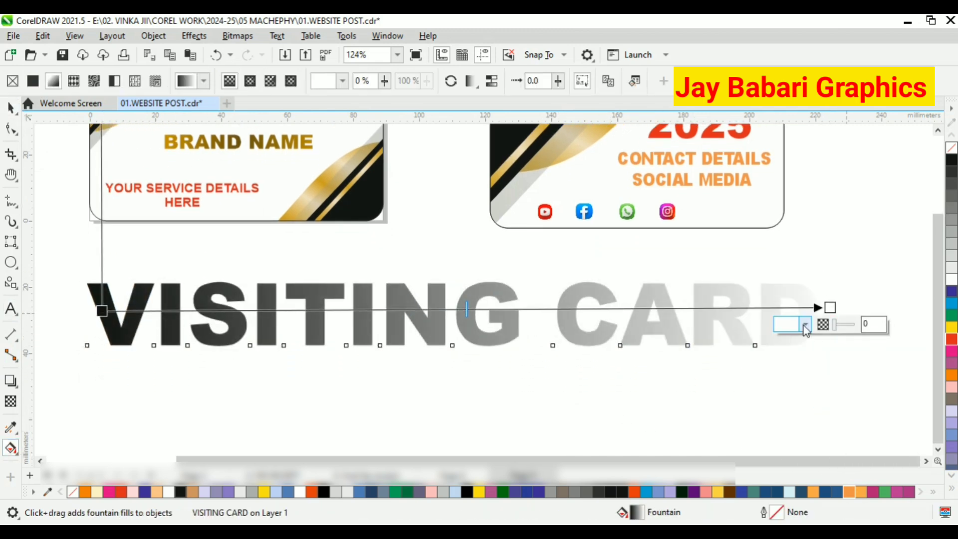
click(805, 324)
click(793, 259)
click(877, 154)
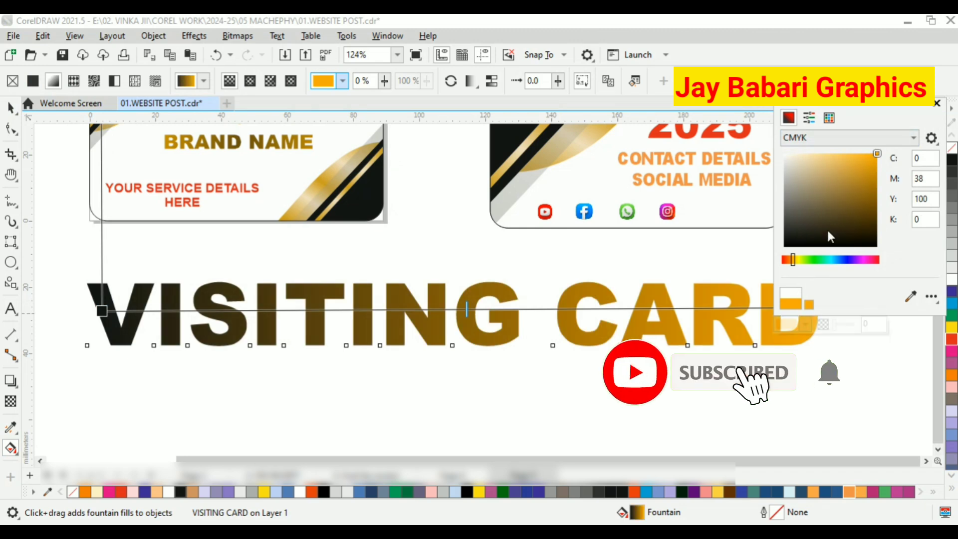
drag(829, 237, 864, 178)
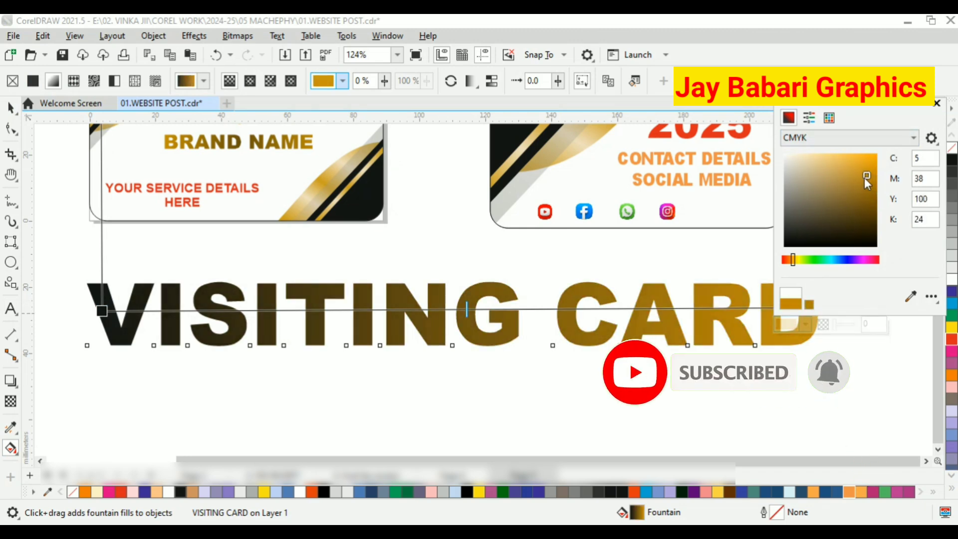
Set the gradient's start colour to a copper brown and check the end colour's CMYK values.
click(102, 311)
click(76, 328)
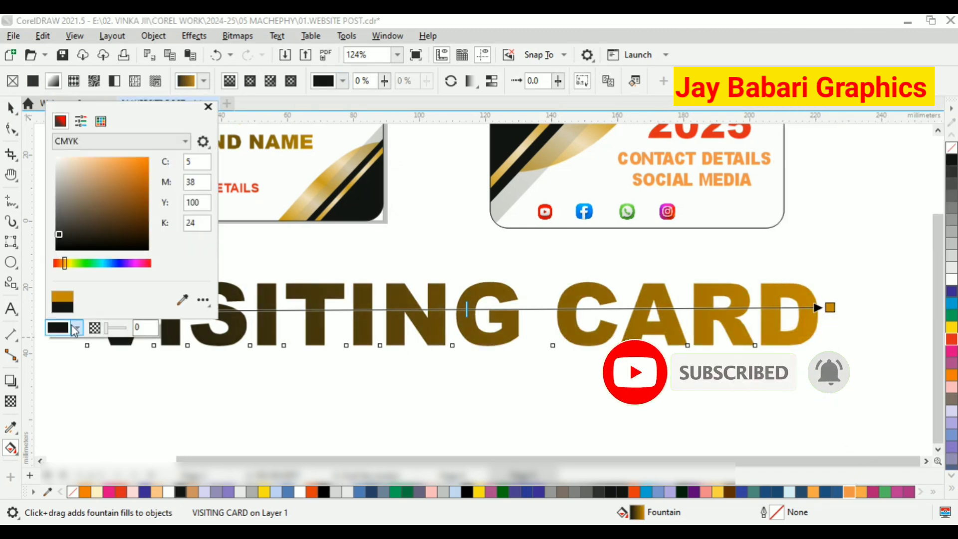
mouse_move(147, 191)
mouse_down()
mouse_move(103, 171)
mouse_move(118, 180)
mouse_up()
click(829, 307)
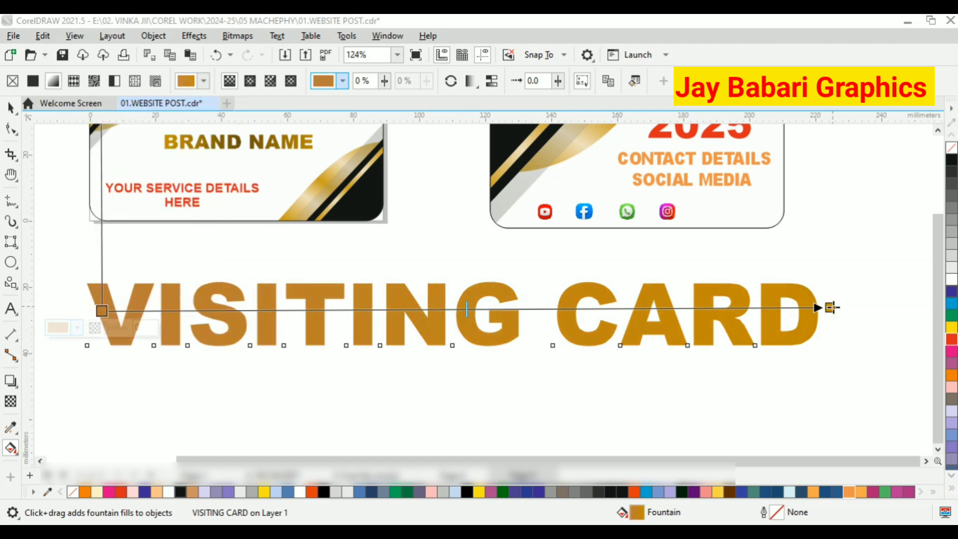
click(788, 324)
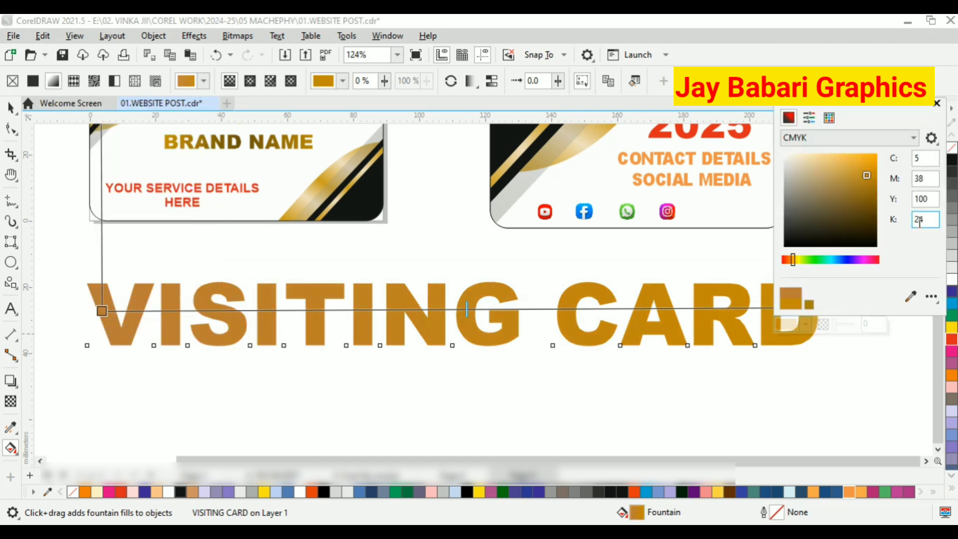
click(108, 315)
click(468, 310)
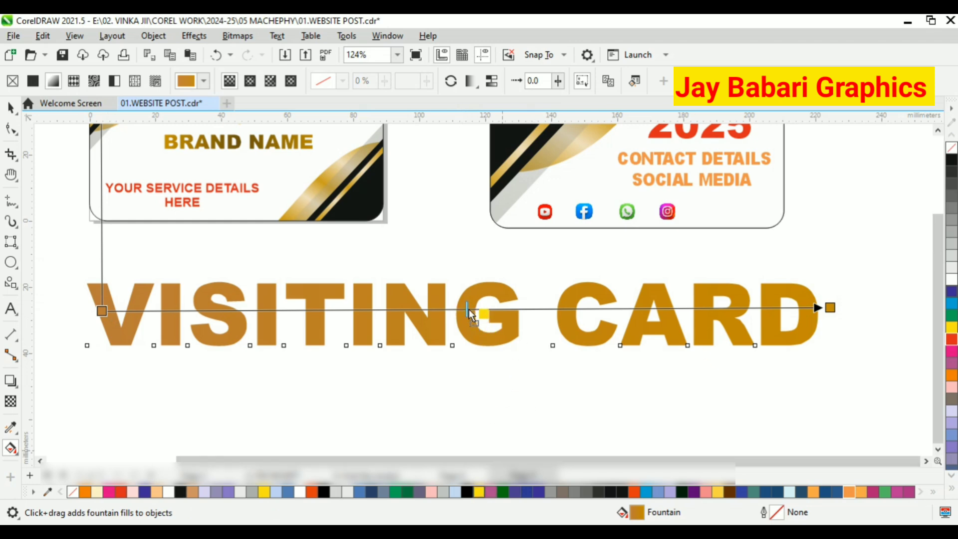
drag(468, 310, 467, 308)
key(ctrl+z)
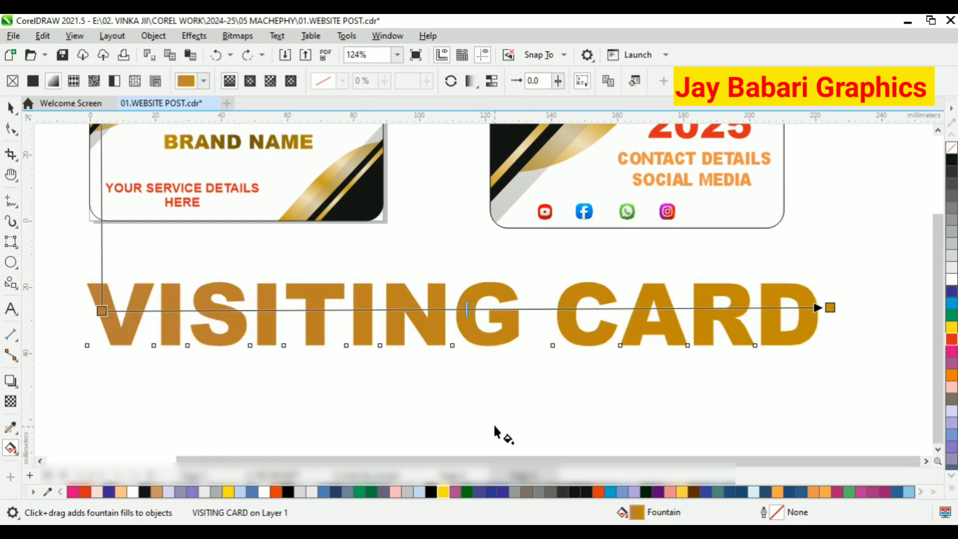
Add a light gold colour stop midway along the gradient and give the lettering a 70% black hairline outline.
scroll(496, 432, down, 1)
double_click(477, 337)
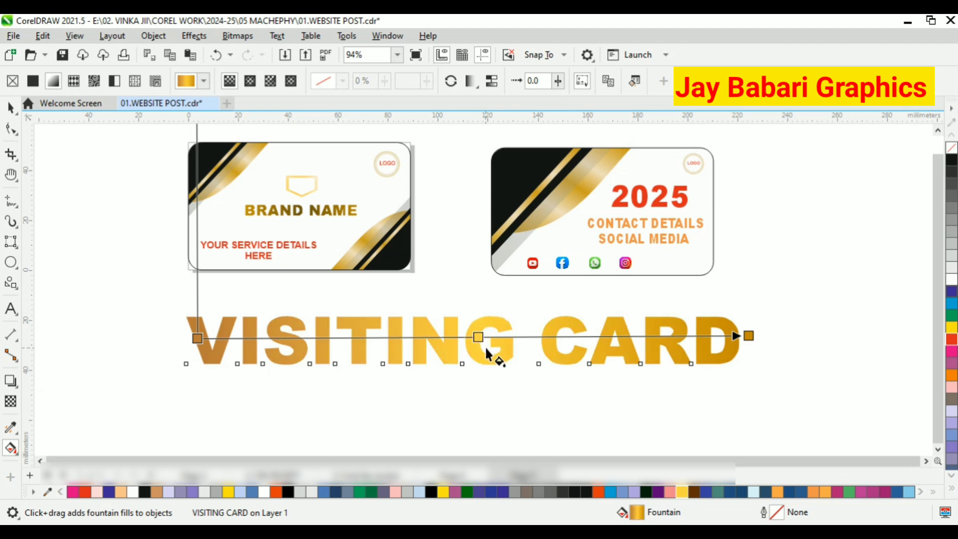
scroll(487, 351, up, 1)
key(space)
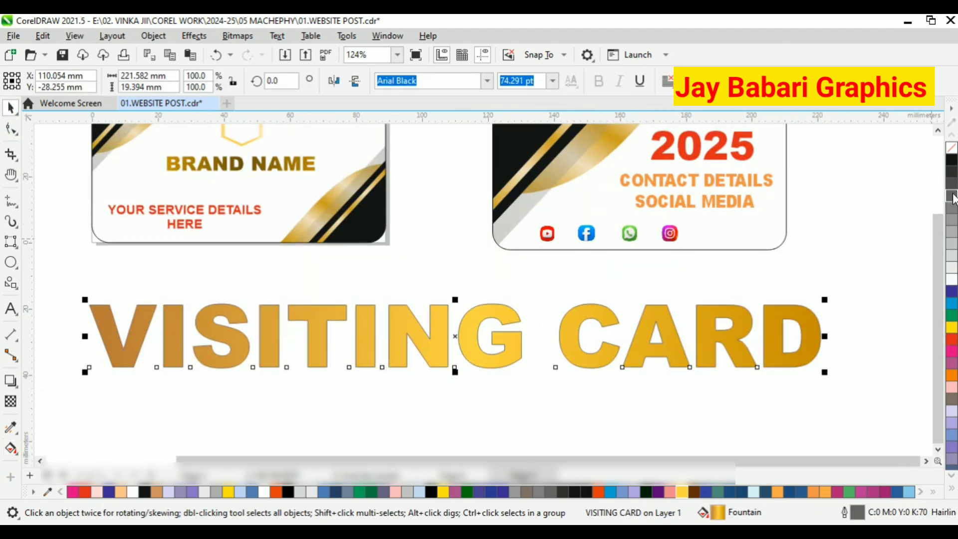
click(314, 399)
scroll(314, 400, down, 1)
click(468, 394)
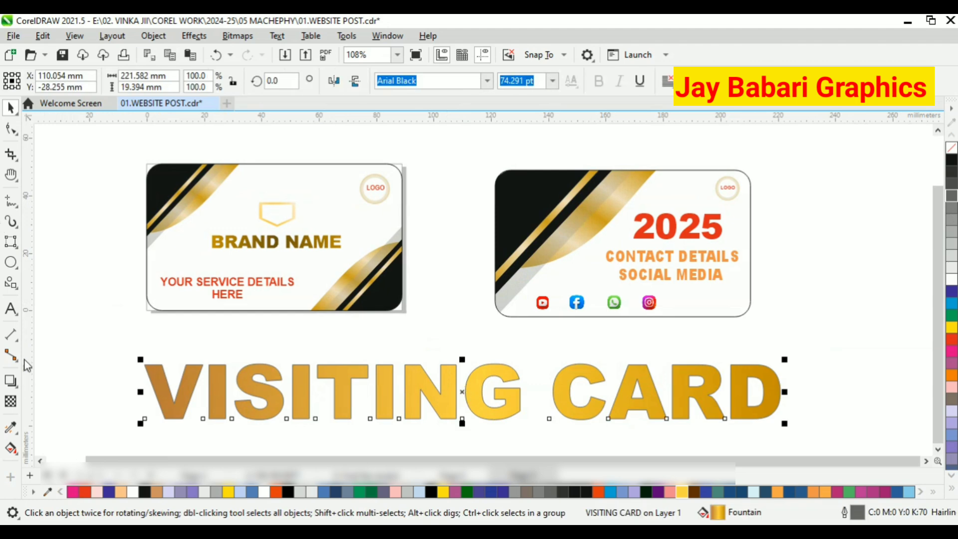
Reposition the gradient's start and end handles so it runs from the V of VISITING to the final D of CARD.
click(11, 448)
drag(791, 385, 737, 389)
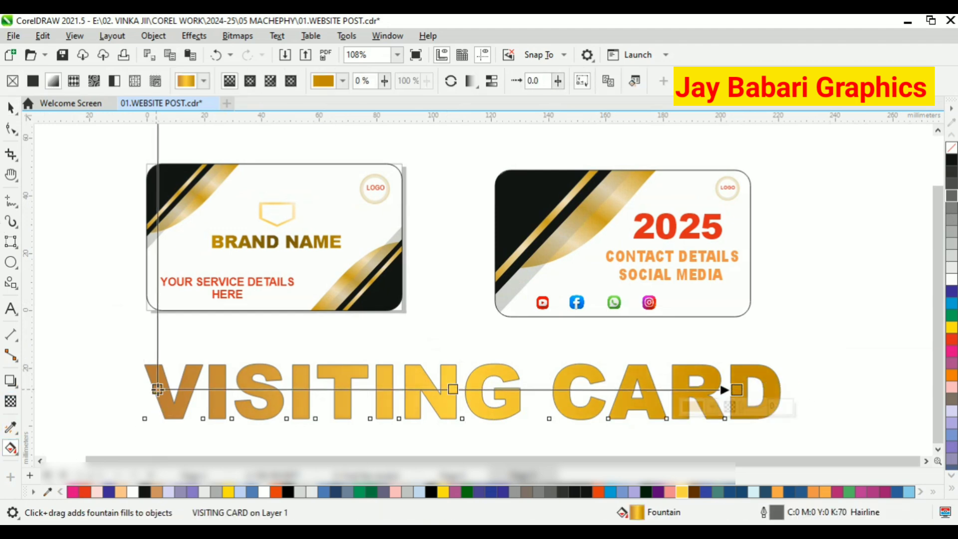
drag(157, 389, 270, 395)
drag(737, 390, 756, 387)
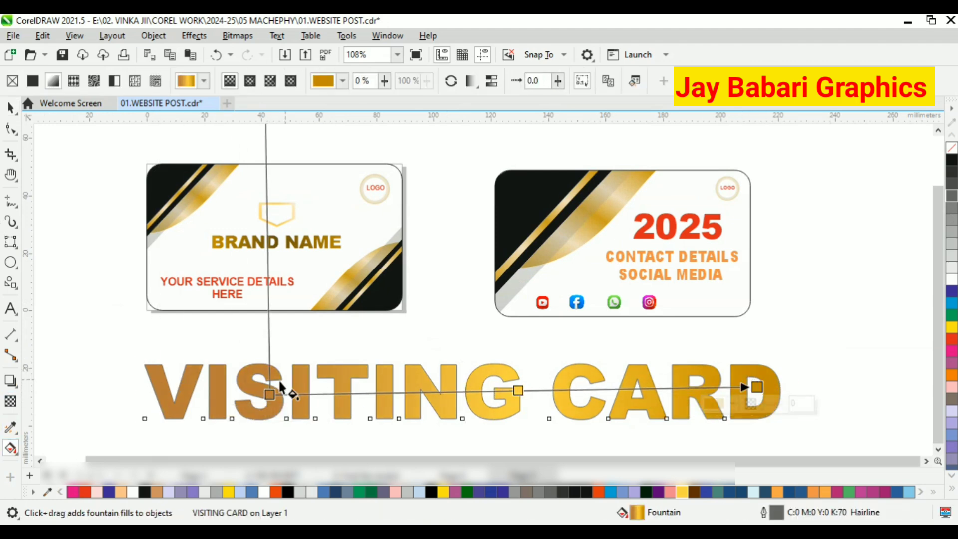
drag(269, 394, 211, 391)
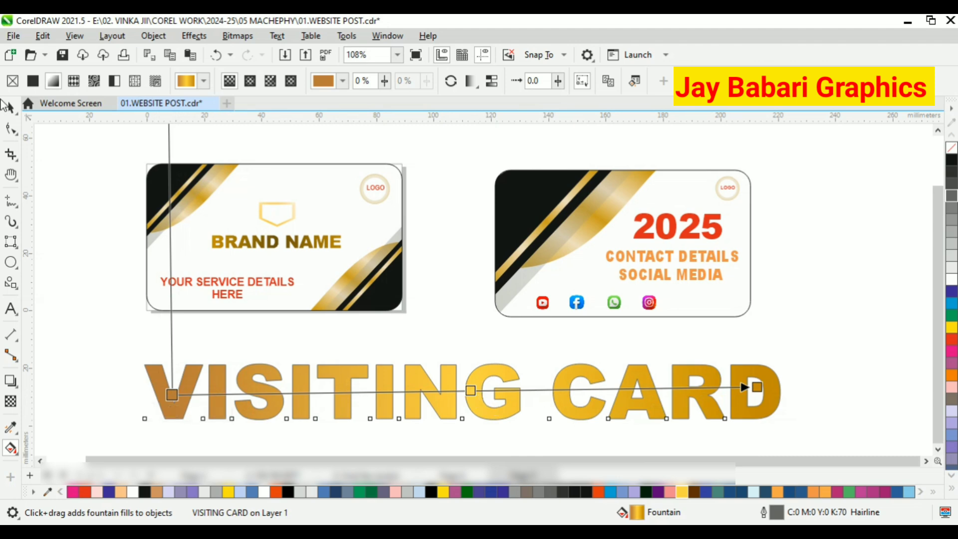
Set the lettering's outline to 2.0 pt with rounded corners and round line caps, placed behind the fill.
key(space)
key(F12)
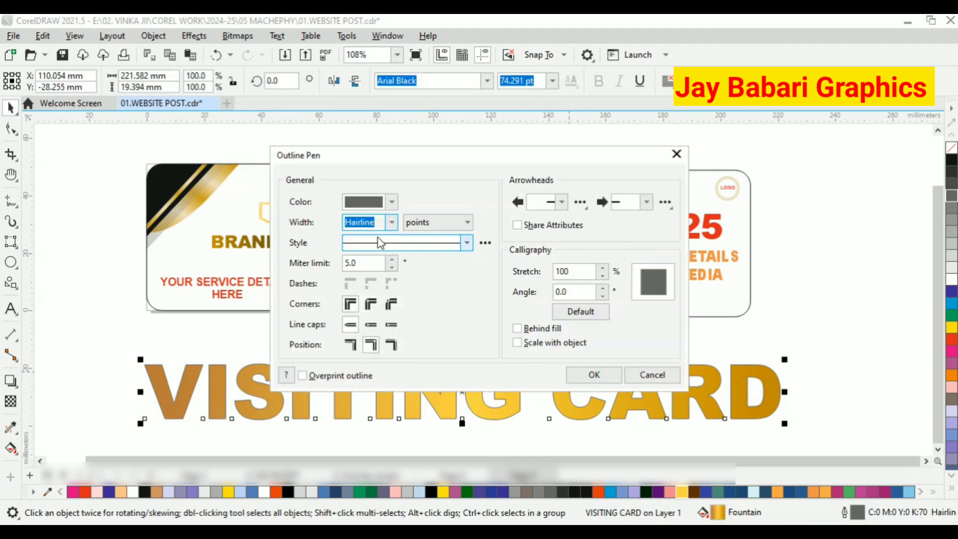
click(392, 222)
click(379, 305)
click(517, 327)
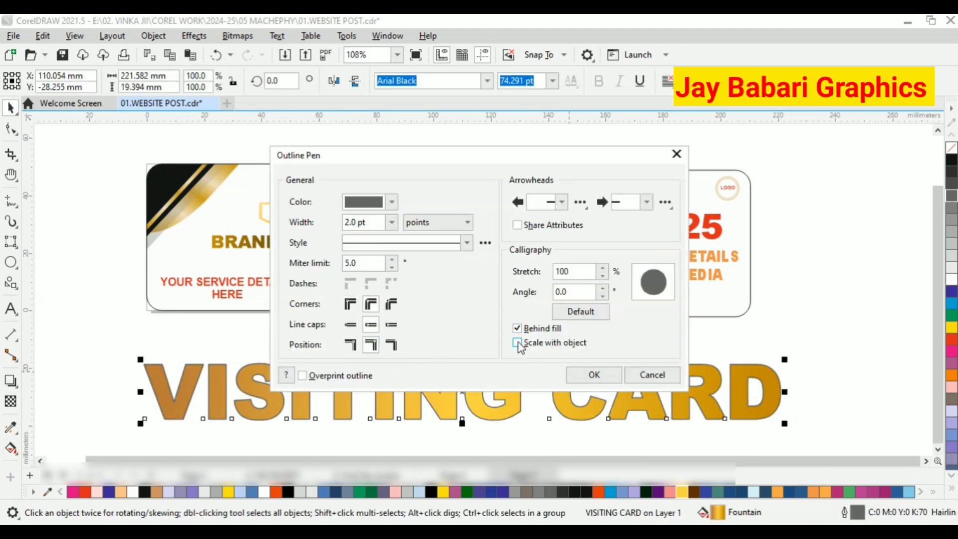
click(579, 375)
click(707, 328)
key(h)
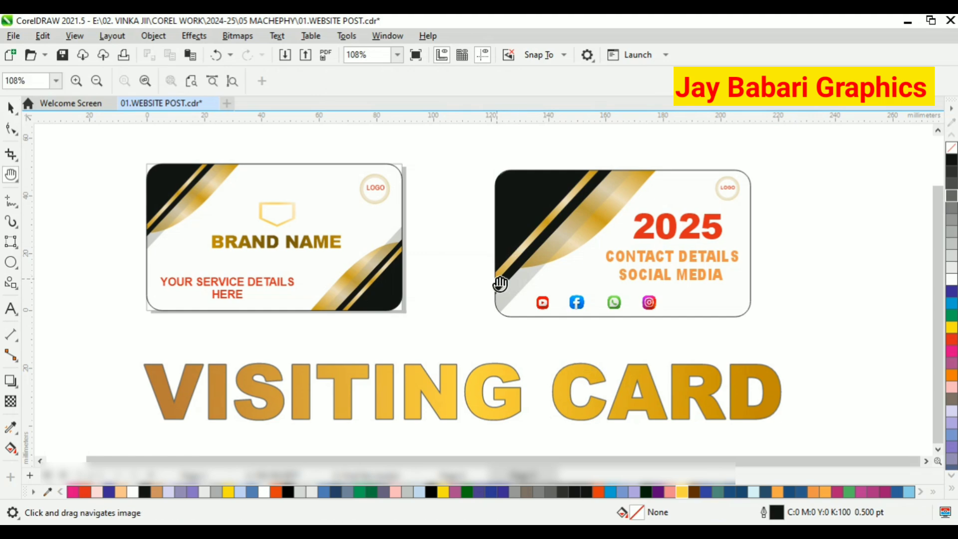
scroll(498, 280, up, 2)
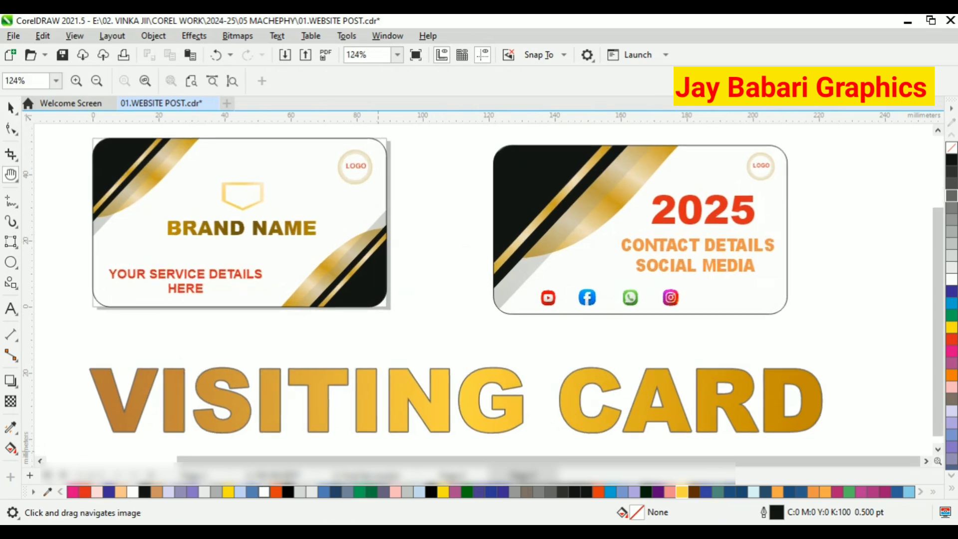